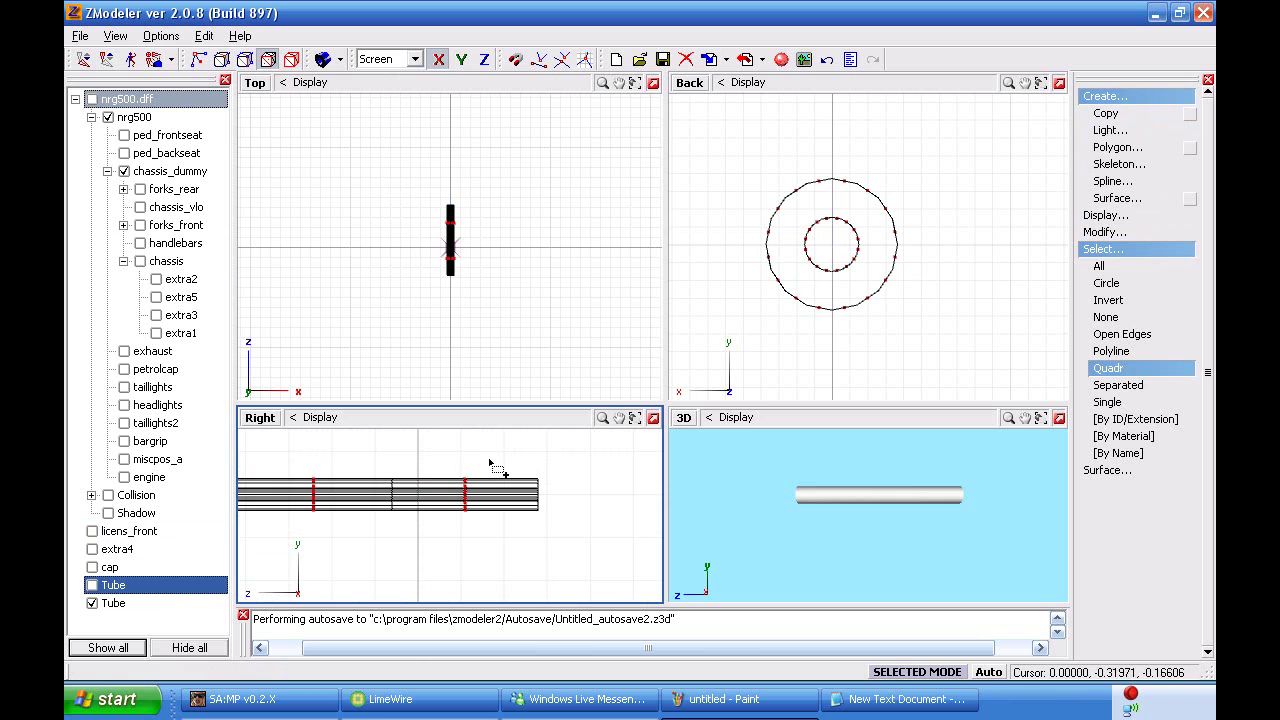
- Select all polygons of the visible Tube, deselect its inner ring and delete the selected outer polygons
{"action": "left_click_drag", "start_coordinate": [497, 447], "coordinate": [448, 548]}
{"action": "left_click_drag", "start_coordinate": [332, 440], "coordinate": [294, 548]}
{"action": "left_click", "coordinate": [903, 672]}
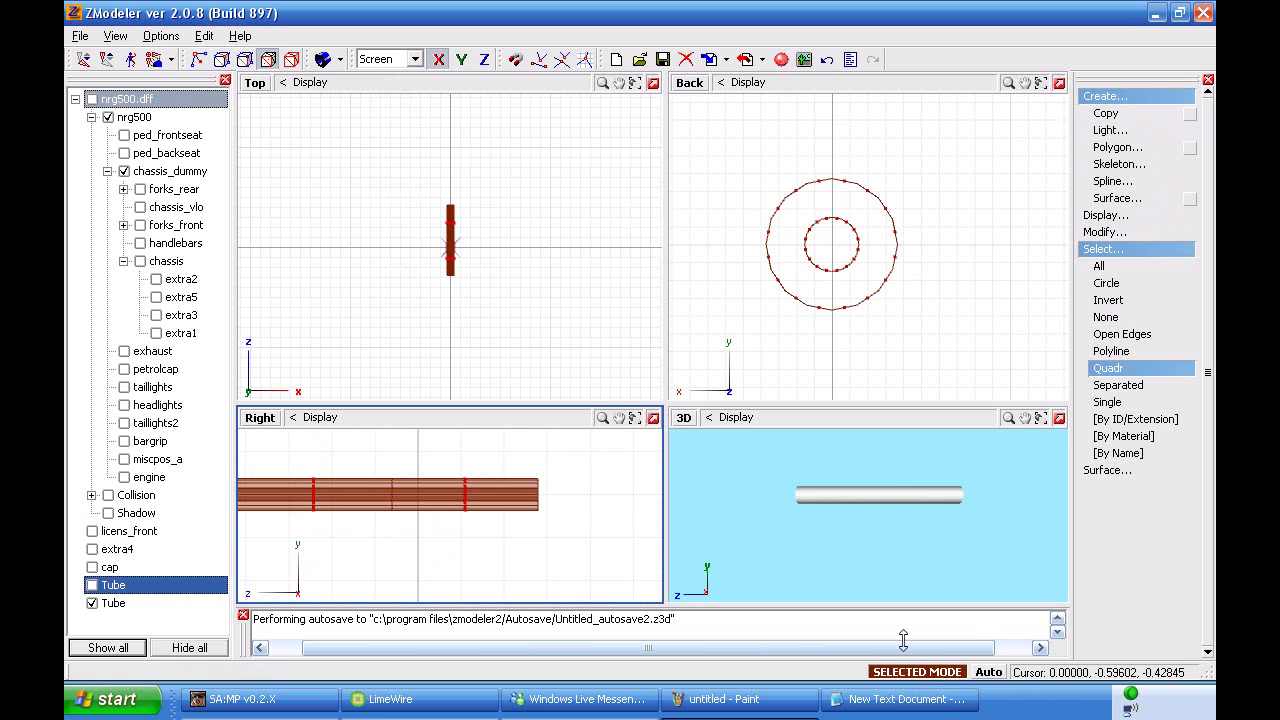
{"action": "left_click", "coordinate": [871, 289]}
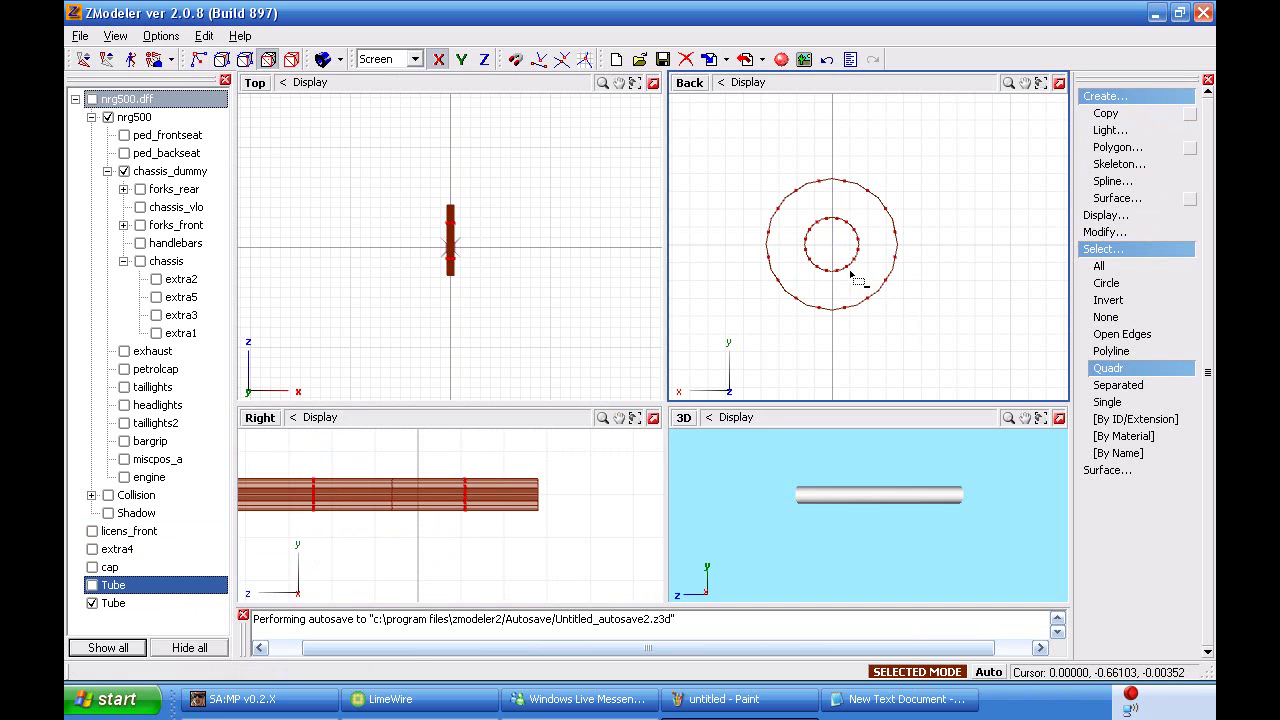
{"action": "left_click_drag", "start_coordinate": [862, 282], "coordinate": [799, 219]}
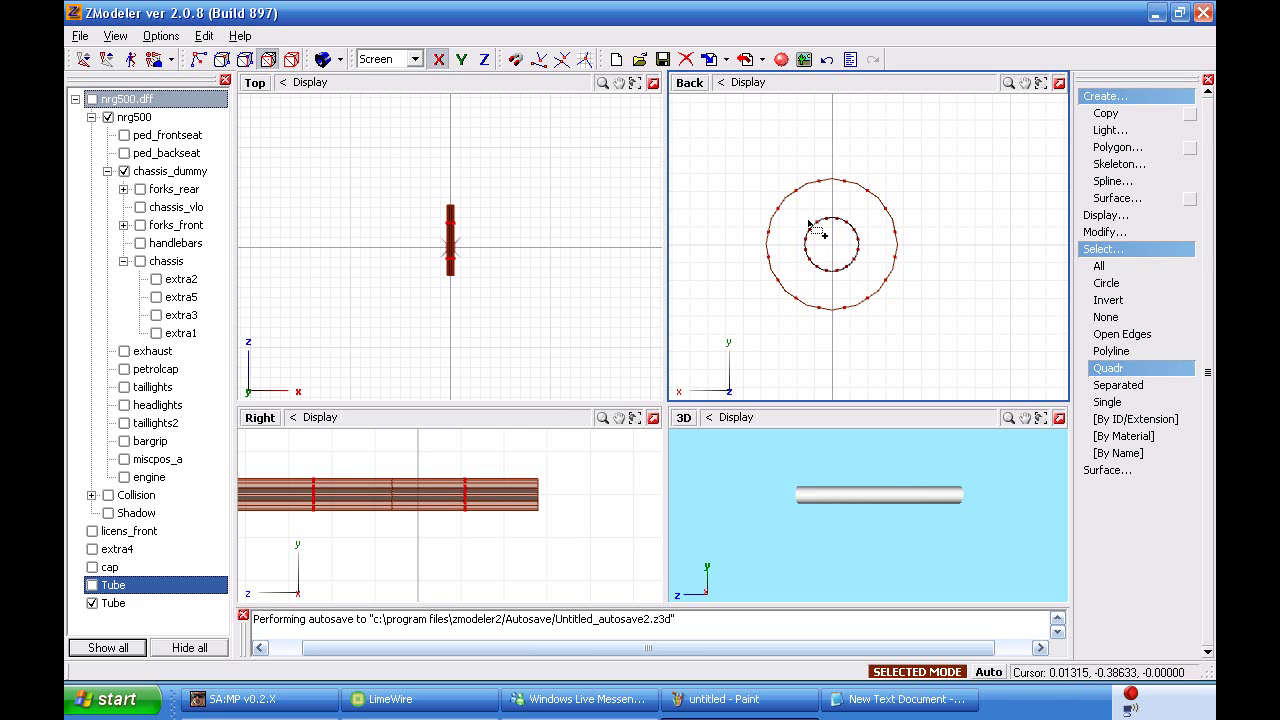
{"action": "key", "text": "Delete"}
{"action": "mouse_move", "coordinate": [879, 516]}
{"action": "middle_mouse_down"}
{"action": "mouse_move", "coordinate": [824, 525]}
{"action": "mouse_move", "coordinate": [970, 530]}
{"action": "mouse_move", "coordinate": [892, 523]}
{"action": "middle_mouse_up"}
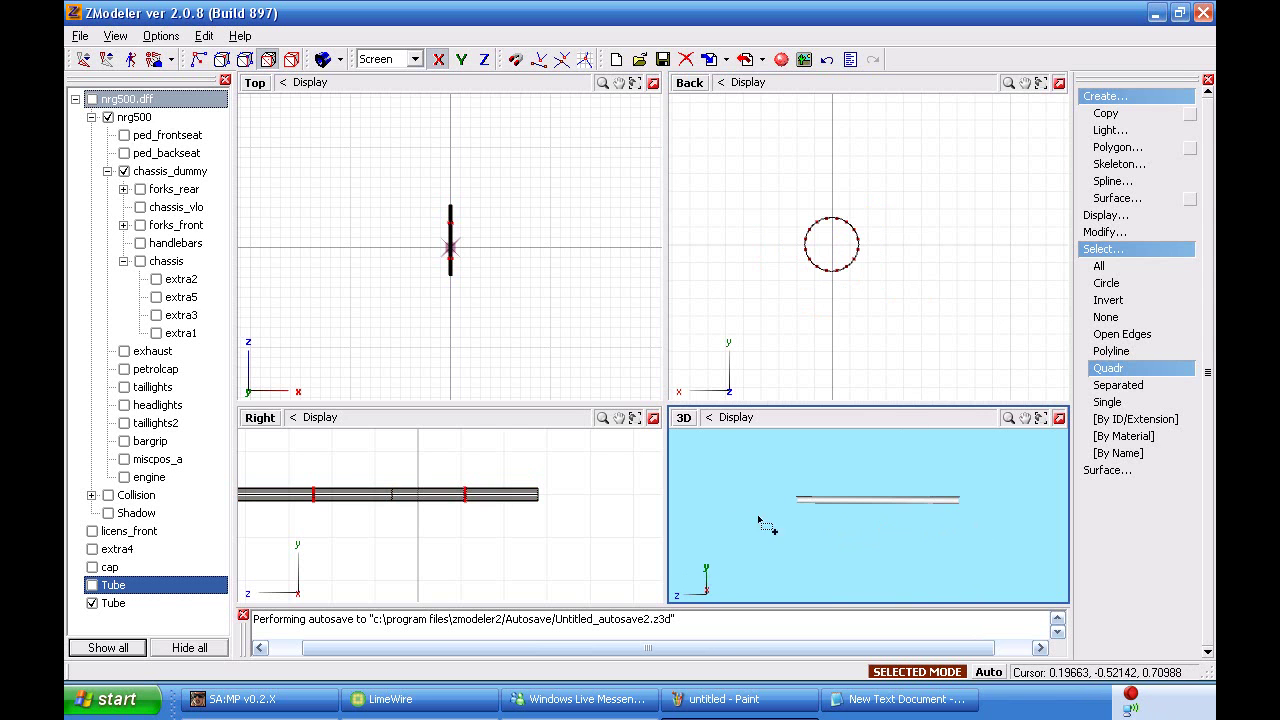
- Show only the other Tube, select just its inner ring of polygons and delete them, keeping the outer wall
{"action": "left_click", "coordinate": [96, 606]}
{"action": "left_click", "coordinate": [92, 603]}
{"action": "left_click", "coordinate": [92, 585]}
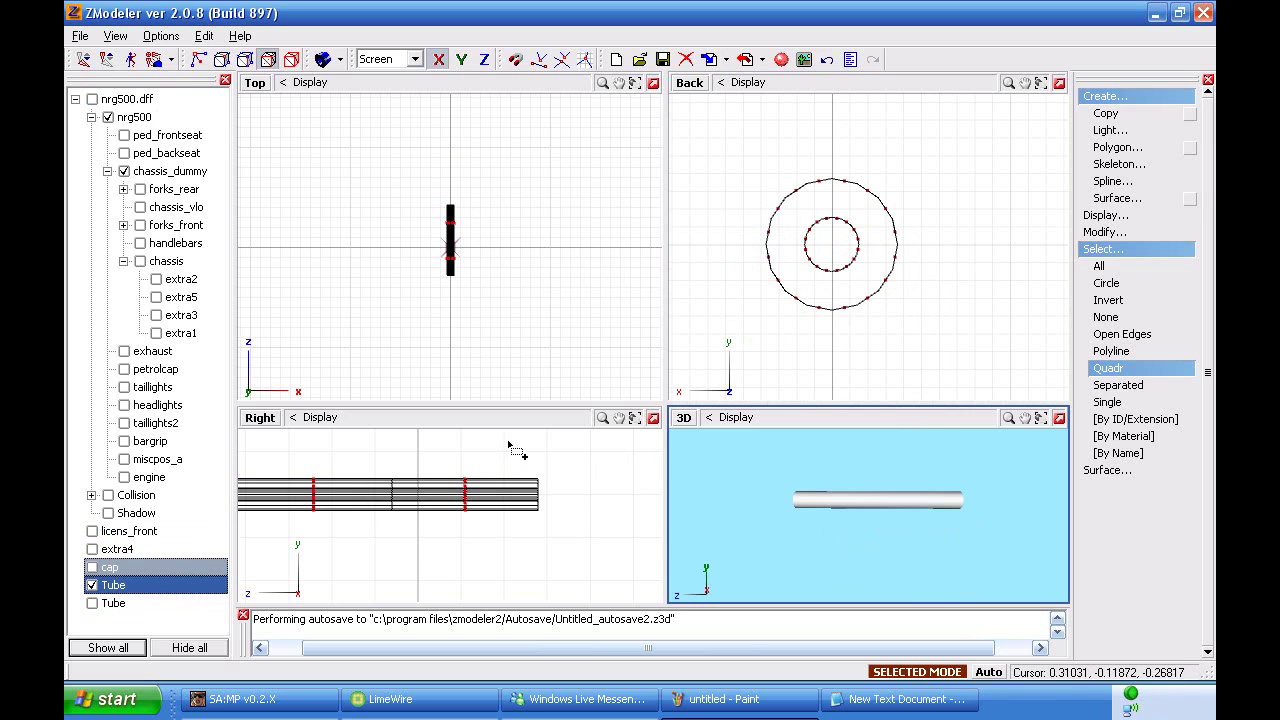
{"action": "left_click_drag", "start_coordinate": [491, 466], "coordinate": [457, 552]}
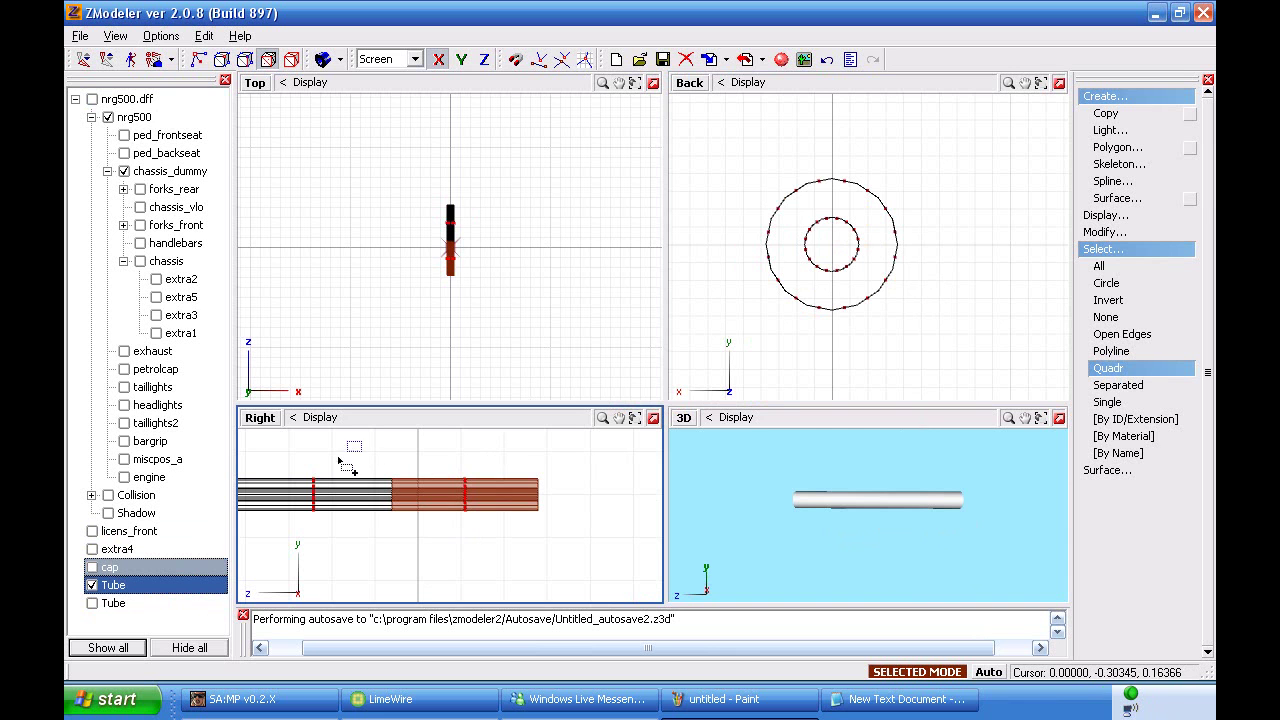
{"action": "left_click_drag", "start_coordinate": [363, 442], "coordinate": [296, 534]}
{"action": "left_click", "coordinate": [775, 343]}
{"action": "left_click_drag", "start_coordinate": [893, 296], "coordinate": [749, 347]}
{"action": "left_click_drag", "start_coordinate": [720, 174], "coordinate": [822, 338]}
{"action": "mouse_move", "coordinate": [772, 155]}
{"action": "left_mouse_down"}
{"action": "mouse_move", "coordinate": [888, 200]}
{"action": "mouse_move", "coordinate": [984, 326]}
{"action": "mouse_move", "coordinate": [866, 284]}
{"action": "left_mouse_up"}
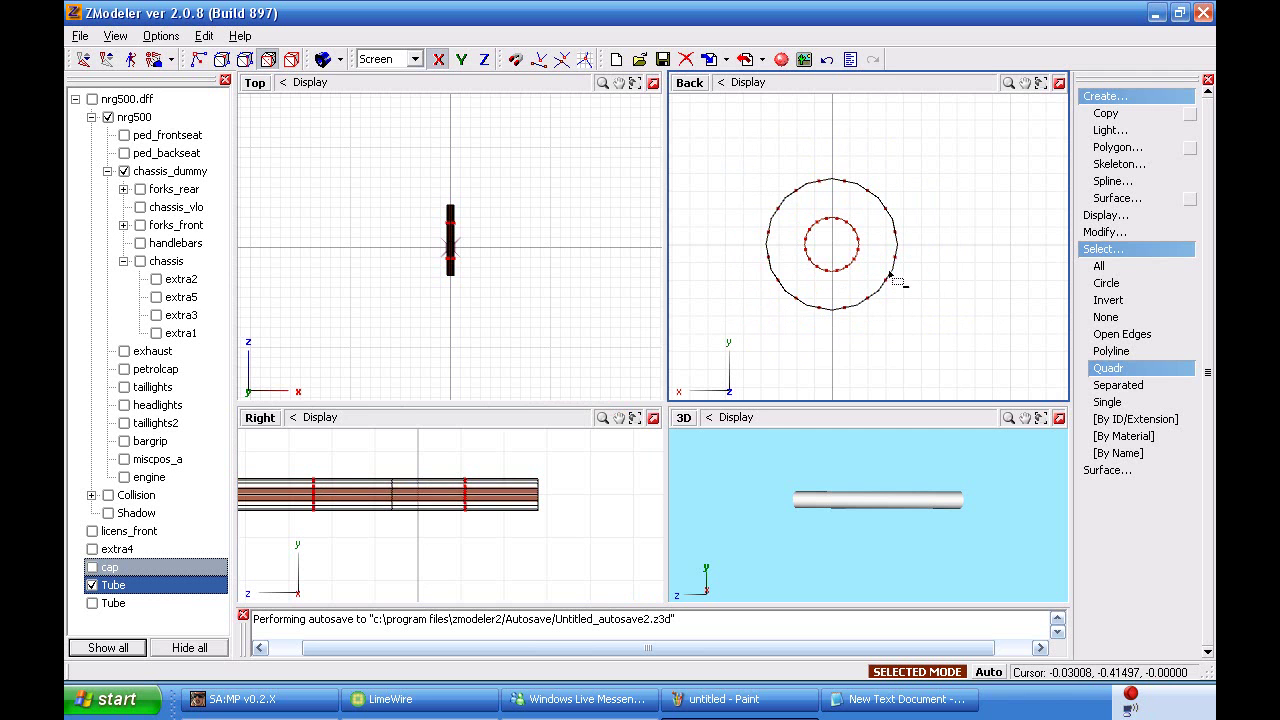
{"action": "middle_click_drag", "start_coordinate": [906, 534], "coordinate": [856, 533]}
- Switch to object level, select the whole outer tube and turn off selected mode
{"action": "left_click", "coordinate": [292, 61]}
{"action": "left_click", "coordinate": [436, 493]}
{"action": "scroll", "coordinate": [484, 505], "scroll_direction": "down", "scroll_amount": 3}
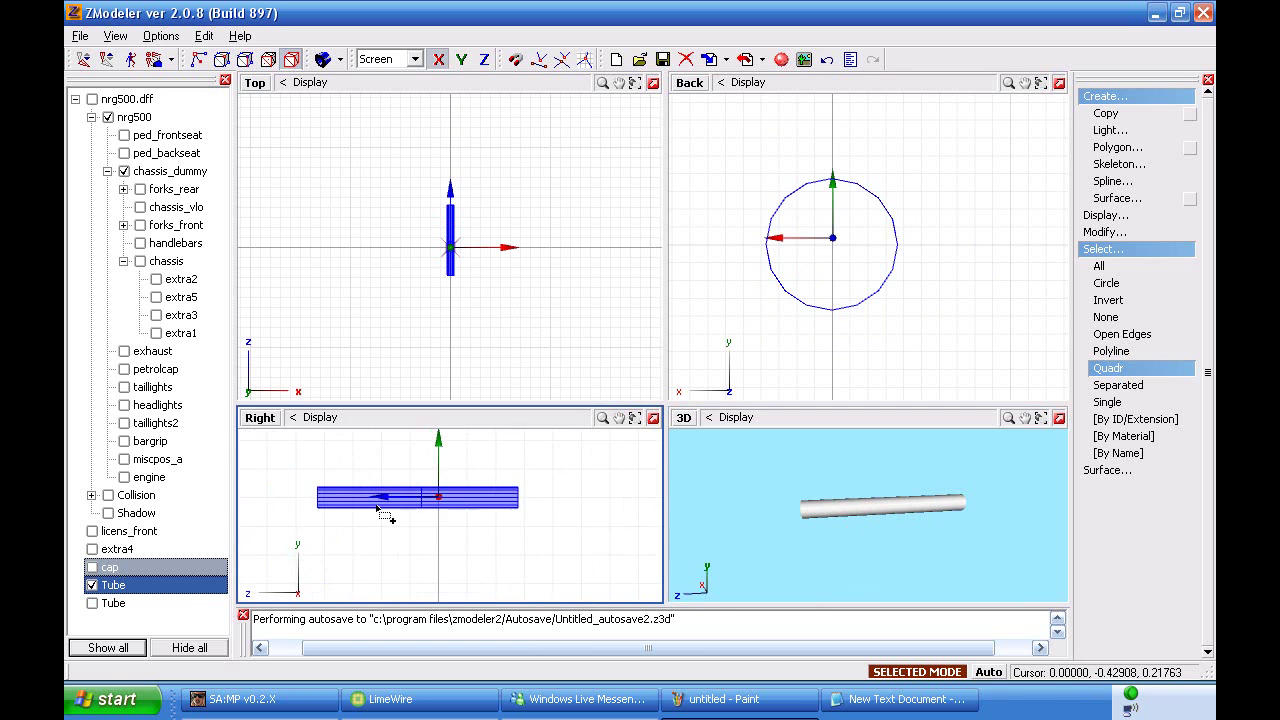
{"action": "scroll", "coordinate": [404, 511], "scroll_direction": "up", "scroll_amount": 2}
{"action": "left_click", "coordinate": [895, 675]}
{"action": "right_click", "coordinate": [556, 488]}
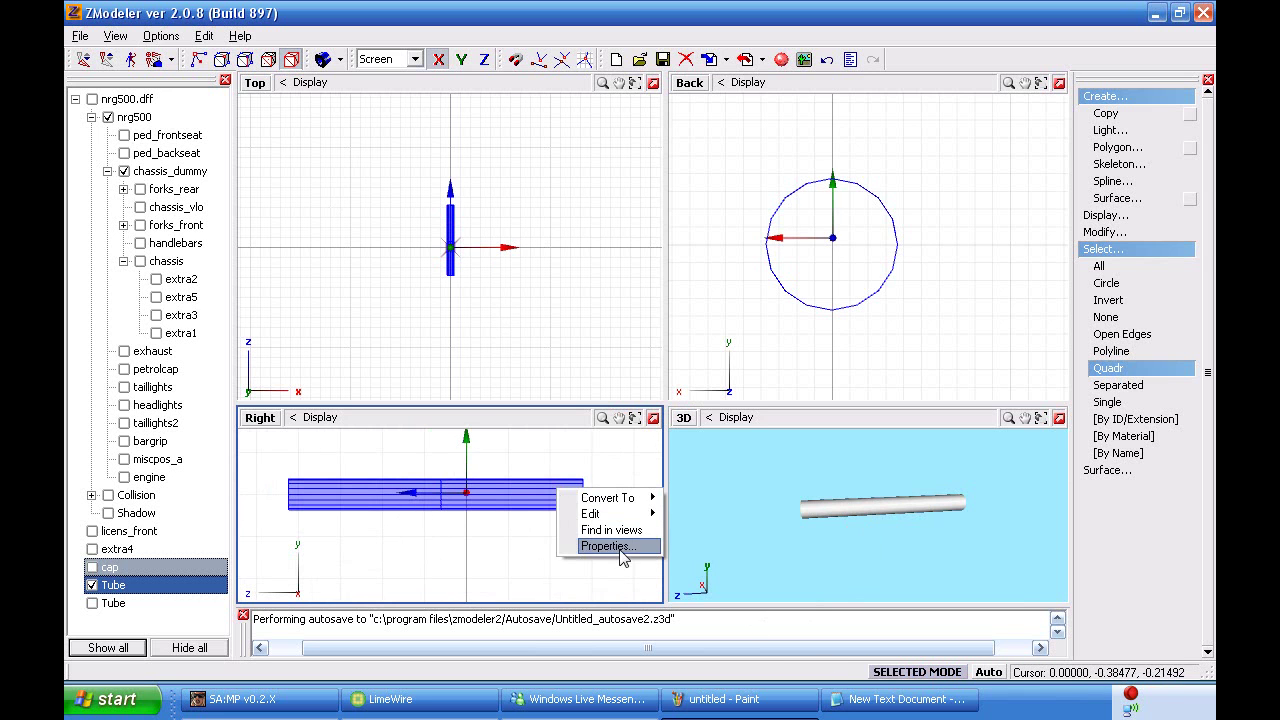
{"action": "left_click", "coordinate": [431, 550]}
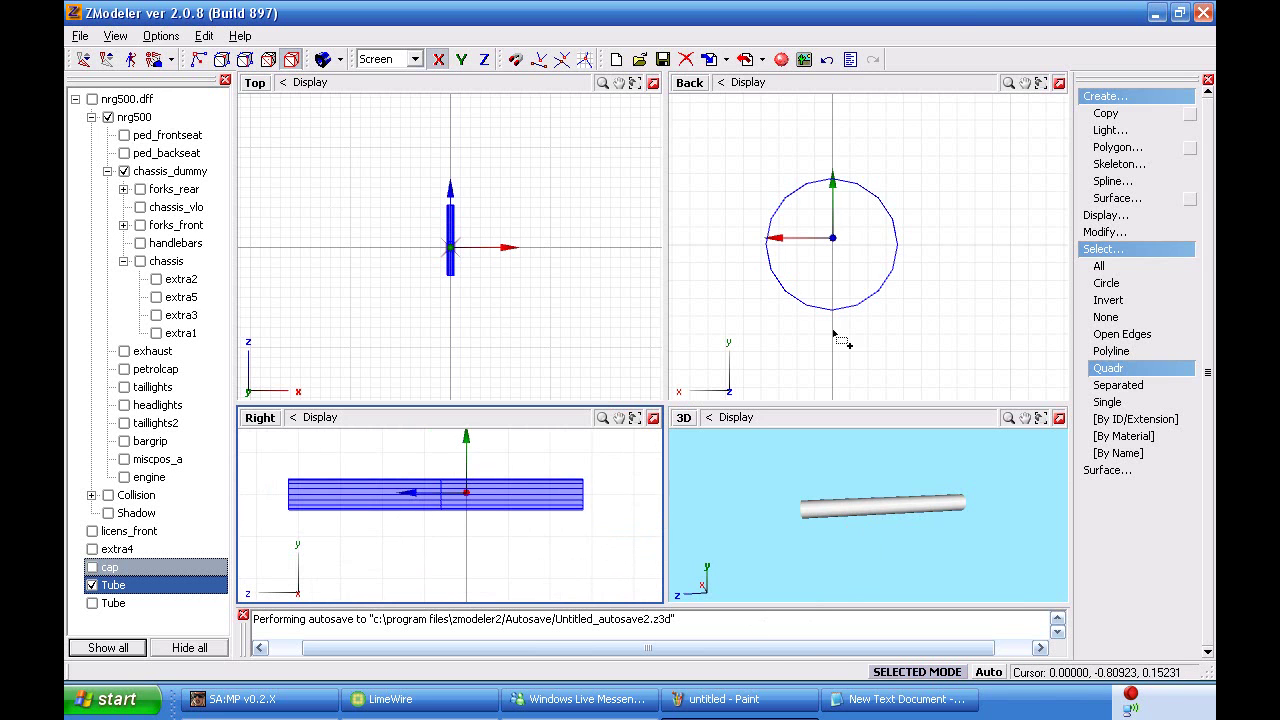
- Open the licens_neon image in Paint, magnify it to 400% and choose the Line tool for the blue strip
{"action": "left_click", "coordinate": [1157, 12]}
{"action": "double_click", "coordinate": [101, 618]}
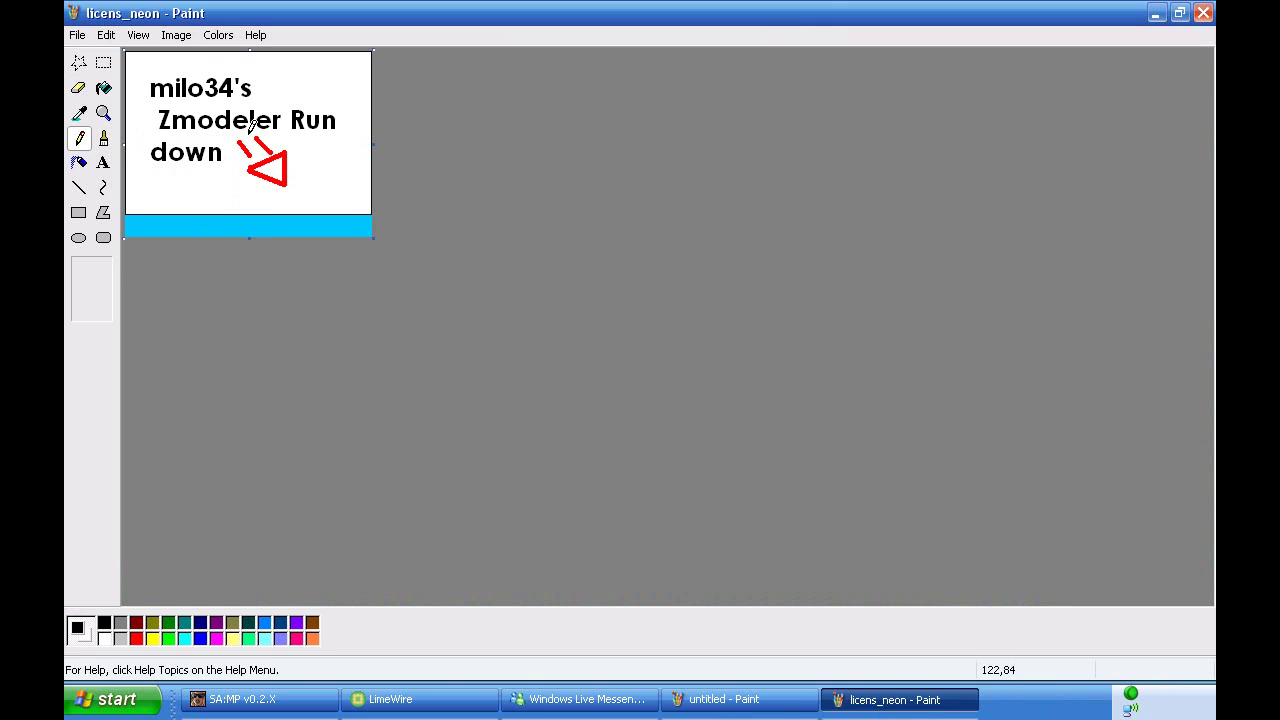
{"action": "left_click", "coordinate": [79, 187]}
{"action": "left_click", "coordinate": [138, 35]}
{"action": "mouse_move", "coordinate": [156, 135]}
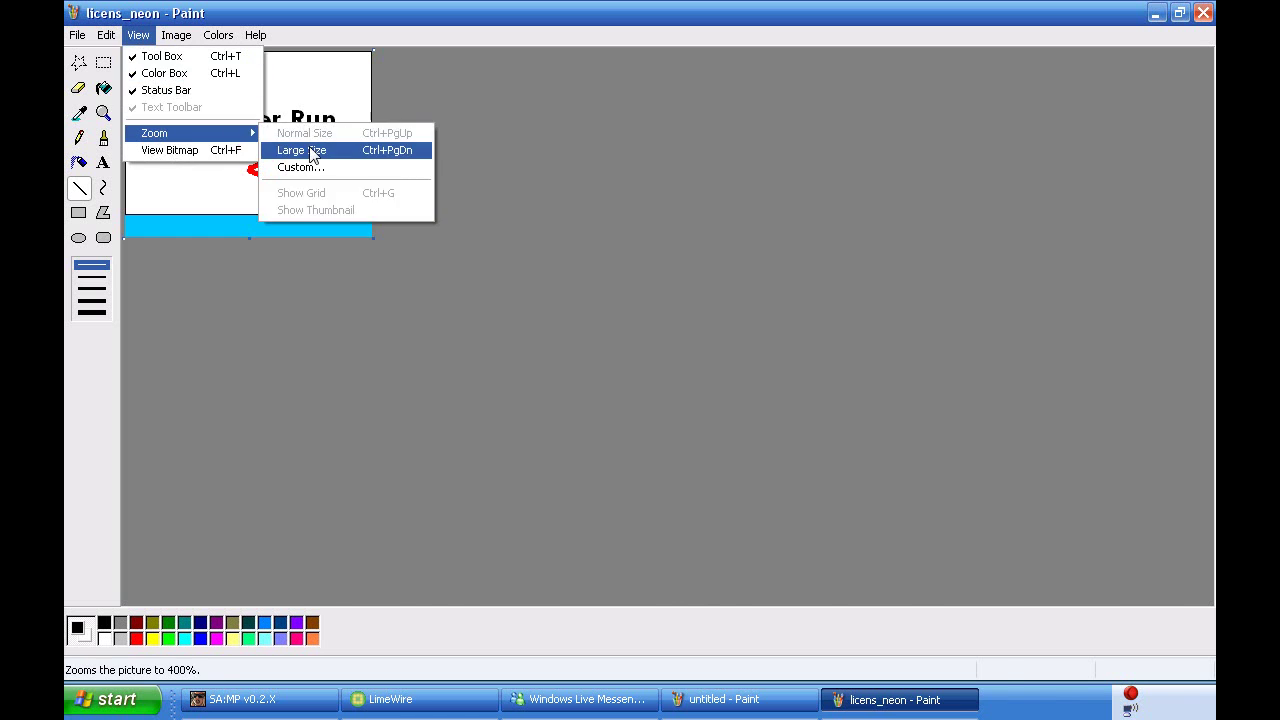
{"action": "left_click", "coordinate": [311, 151]}
{"action": "left_click_drag", "start_coordinate": [1207, 262], "coordinate": [1141, 508]}
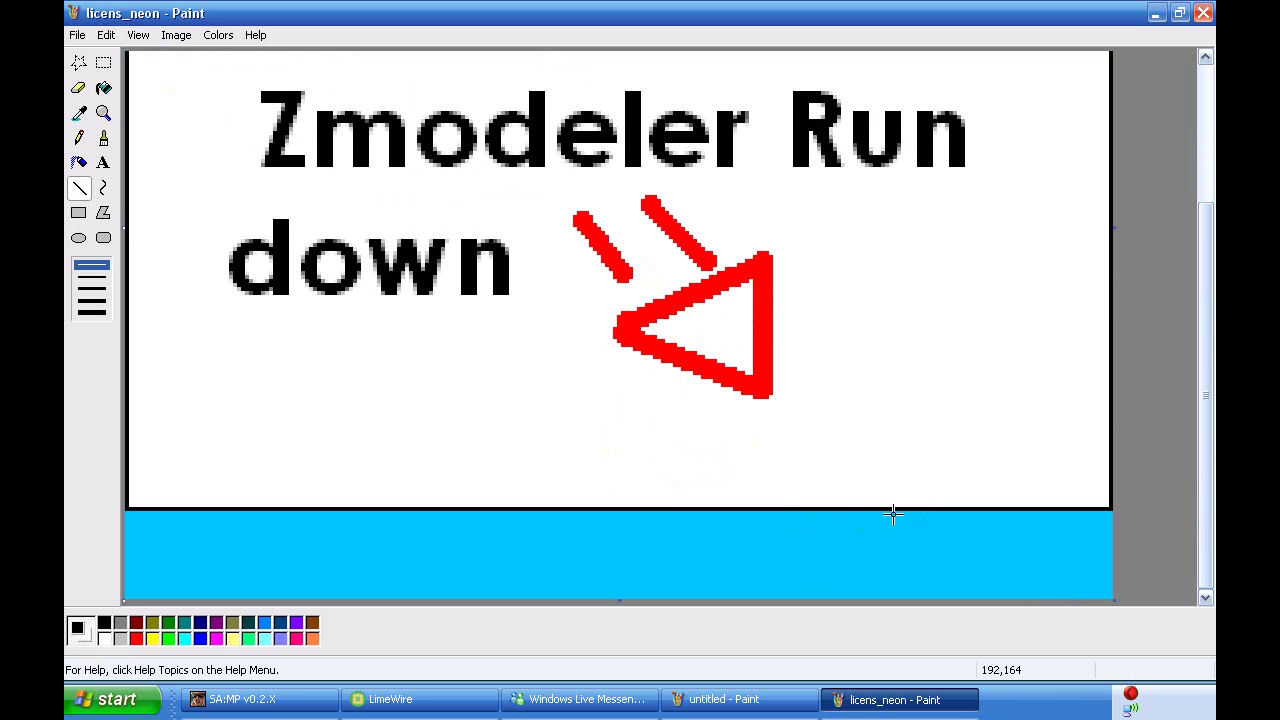
{"action": "left_click_drag", "start_coordinate": [874, 538], "coordinate": [875, 577]}
{"action": "key", "text": "ctrl+z"}
{"action": "right_click_drag", "start_coordinate": [874, 512], "coordinate": [875, 603]}
{"action": "key", "text": "ctrl+z"}
- Separate the right end of the blue strip with a vertical line, fill that section white and save the image
{"action": "right_click_drag", "start_coordinate": [981, 512], "coordinate": [985, 603]}
{"action": "left_click", "coordinate": [103, 88]}
{"action": "right_click", "coordinate": [1074, 550]}
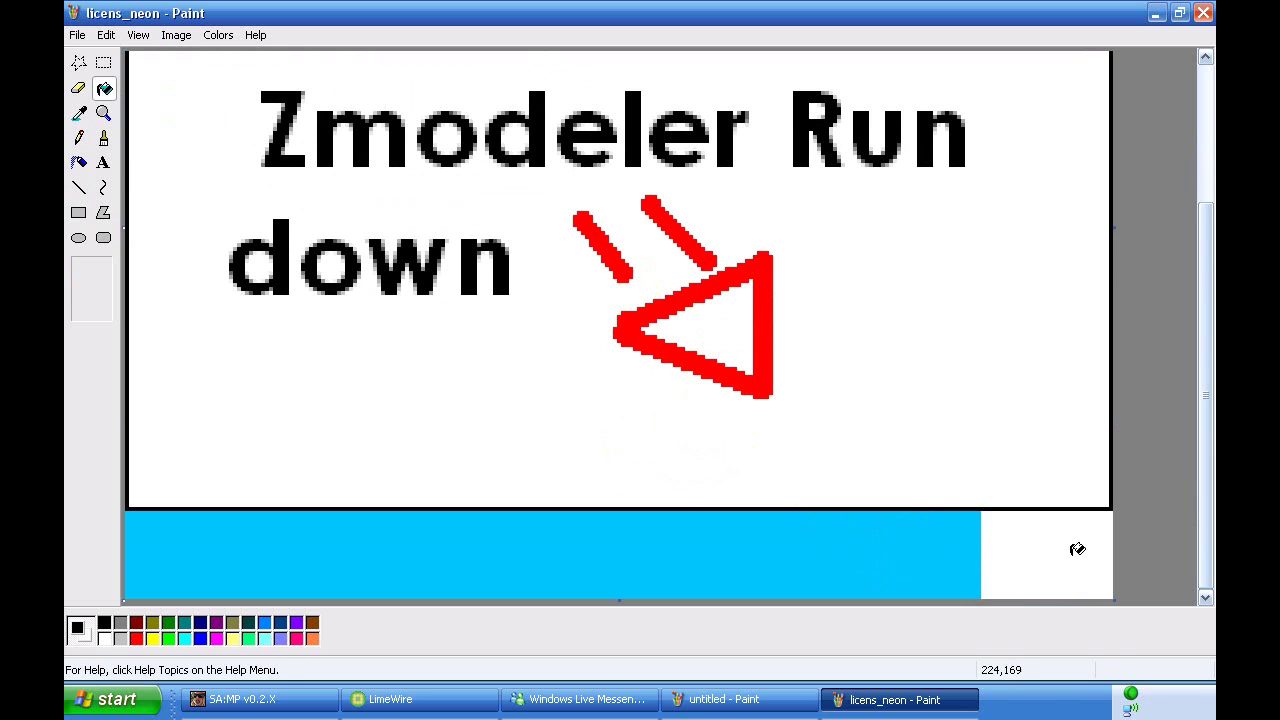
{"action": "left_click", "coordinate": [77, 34]}
{"action": "left_click", "coordinate": [90, 89]}
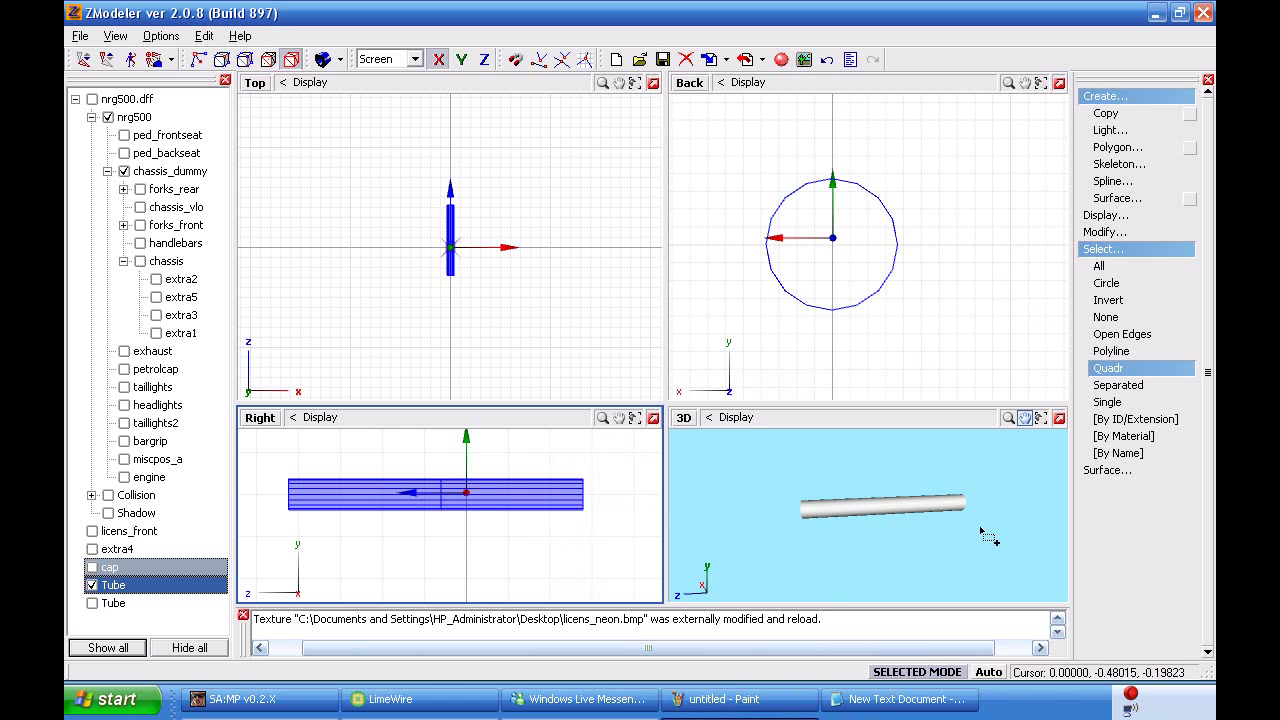
- Return to ZModeler and set the outer tube's polygon material to neon_licens in its properties
{"action": "left_click", "coordinate": [100, 587]}
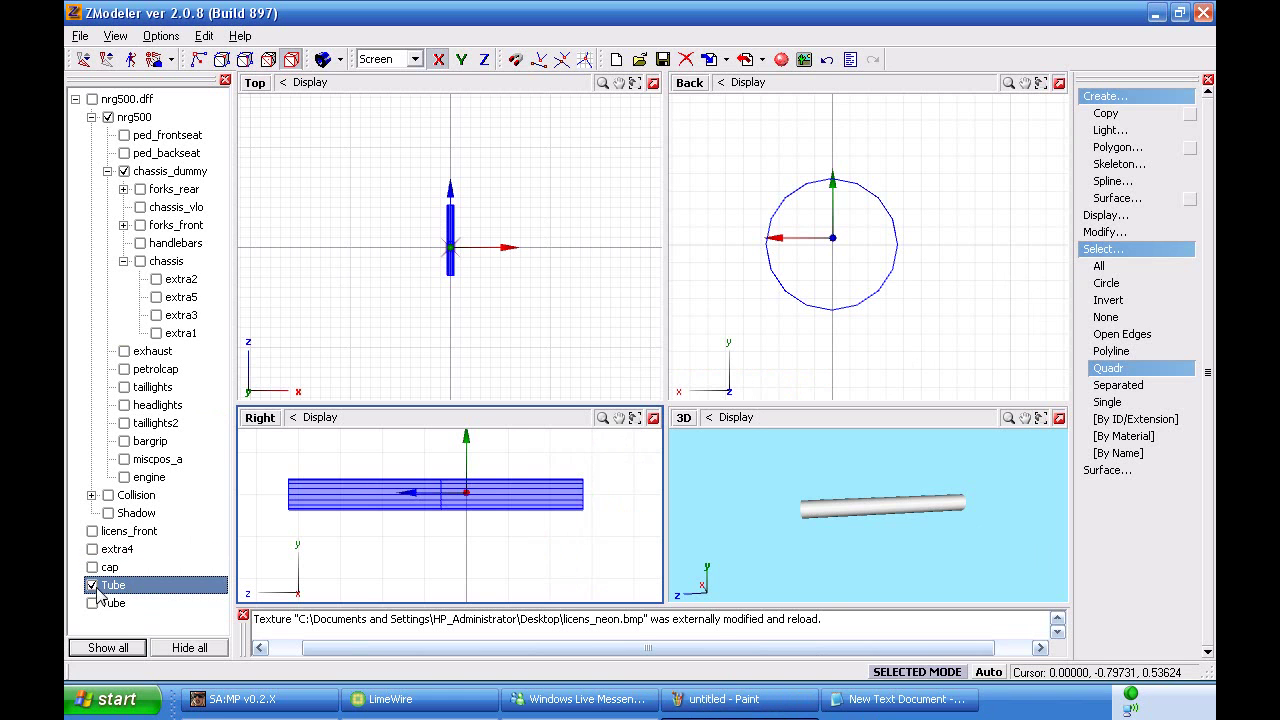
{"action": "left_click", "coordinate": [420, 286]}
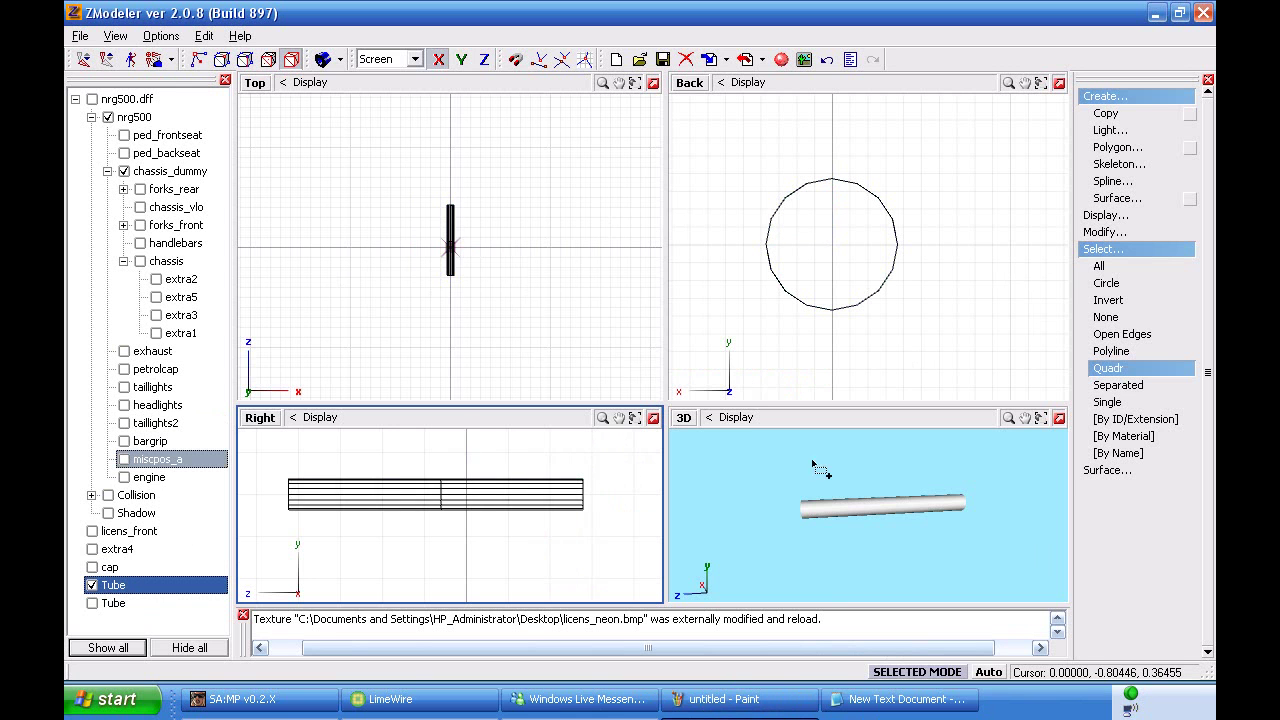
{"action": "left_click", "coordinate": [470, 500]}
{"action": "right_click", "coordinate": [470, 500]}
{"action": "left_click", "coordinate": [520, 554]}
{"action": "left_click", "coordinate": [465, 438]}
{"action": "left_click", "coordinate": [465, 440]}
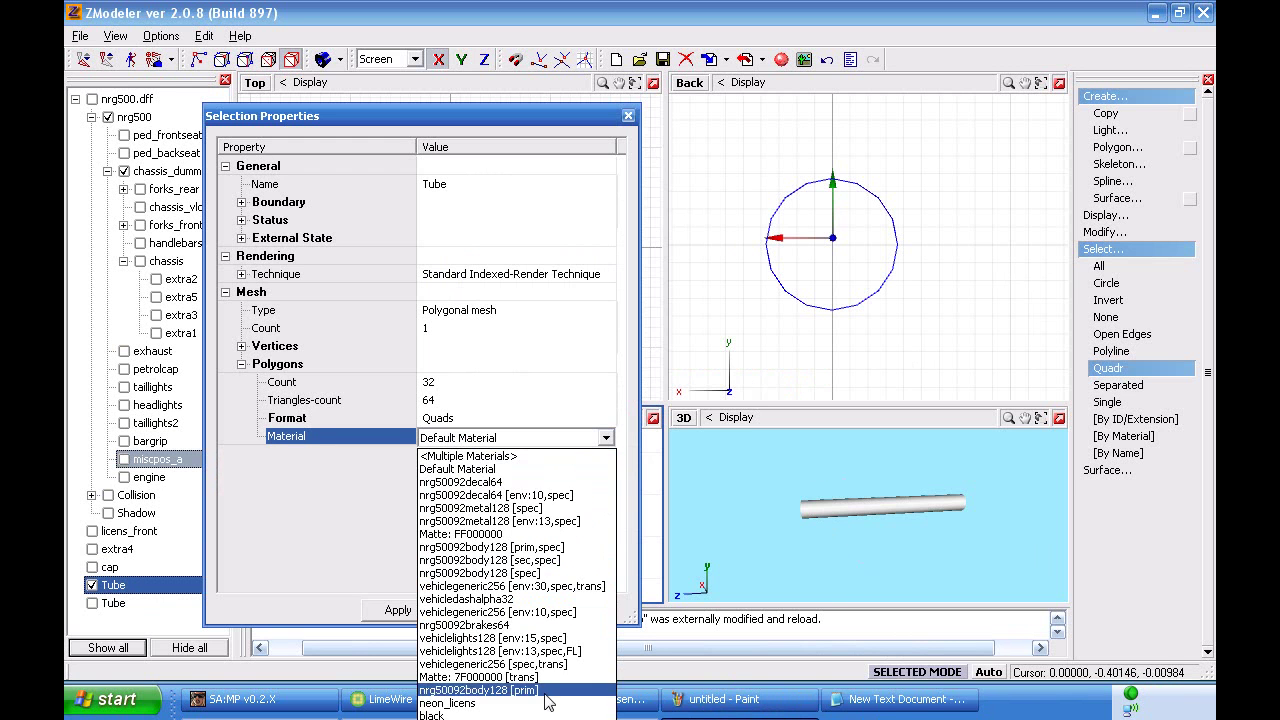
{"action": "left_click", "coordinate": [447, 703]}
{"action": "left_click", "coordinate": [408, 615]}
{"action": "left_click", "coordinate": [472, 615]}
{"action": "mouse_move", "coordinate": [886, 521]}
{"action": "middle_mouse_down"}
{"action": "mouse_move", "coordinate": [823, 548]}
{"action": "mouse_move", "coordinate": [886, 512]}
{"action": "mouse_move", "coordinate": [877, 530]}
{"action": "middle_mouse_up"}
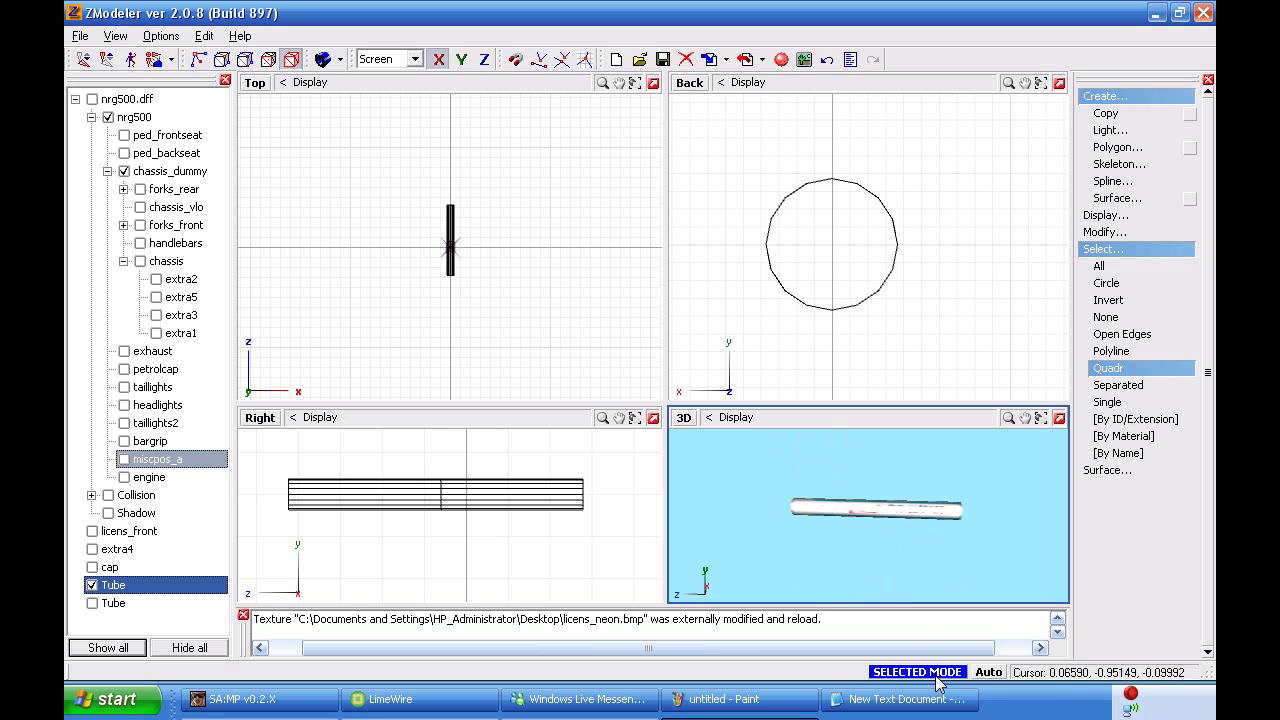
- Create a new material named neon_outer in the Materials Editor
{"action": "left_click", "coordinate": [781, 59]}
{"action": "left_click_drag", "start_coordinate": [706, 165], "coordinate": [706, 232]}
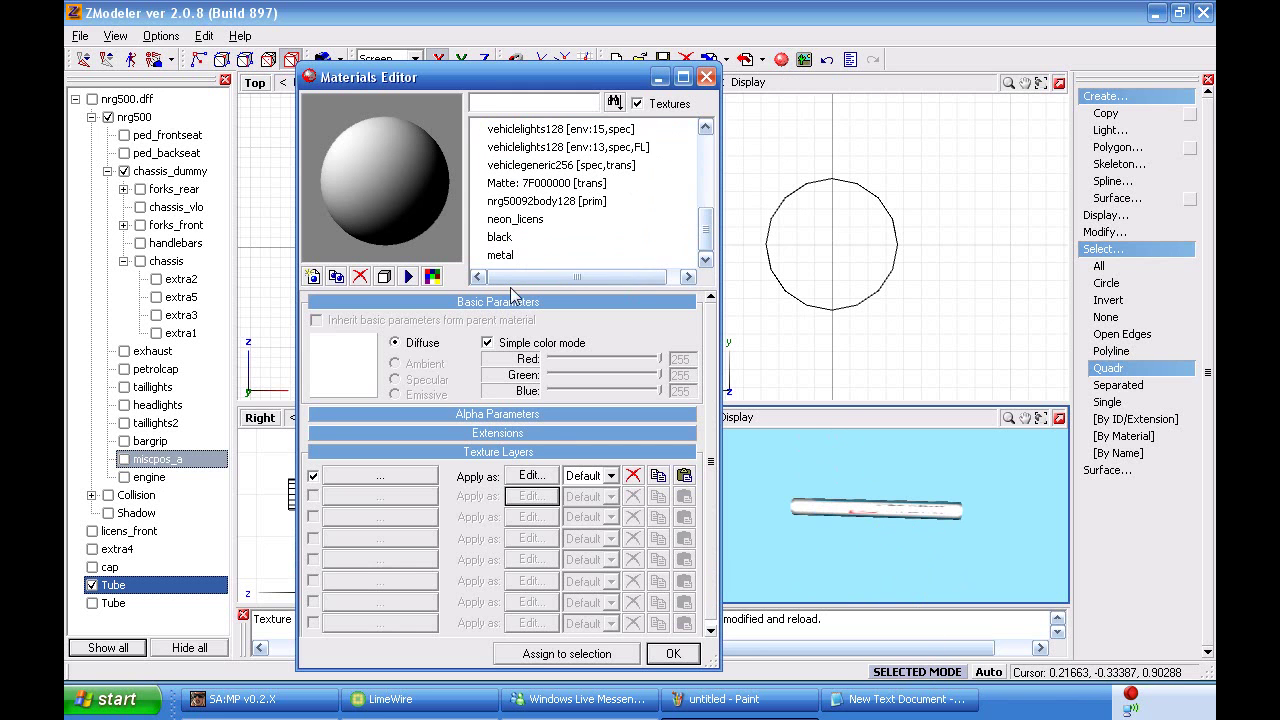
{"action": "left_click", "coordinate": [501, 256]}
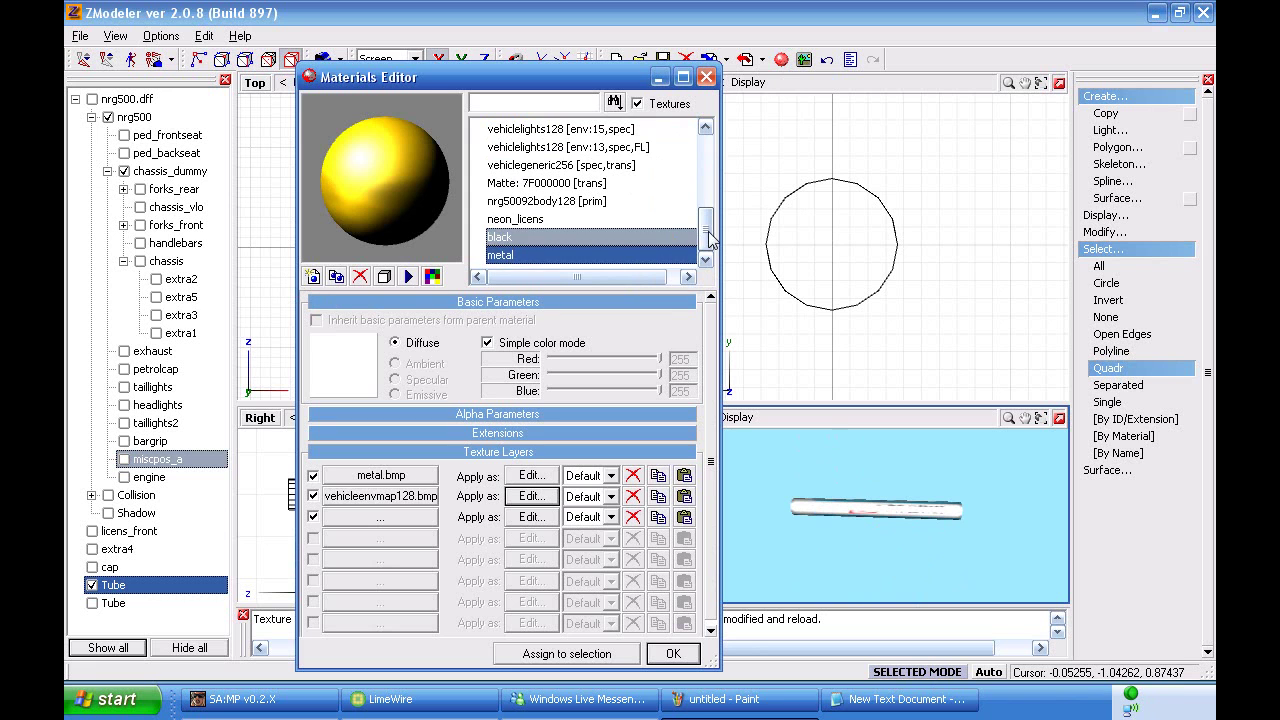
{"action": "left_click", "coordinate": [313, 277]}
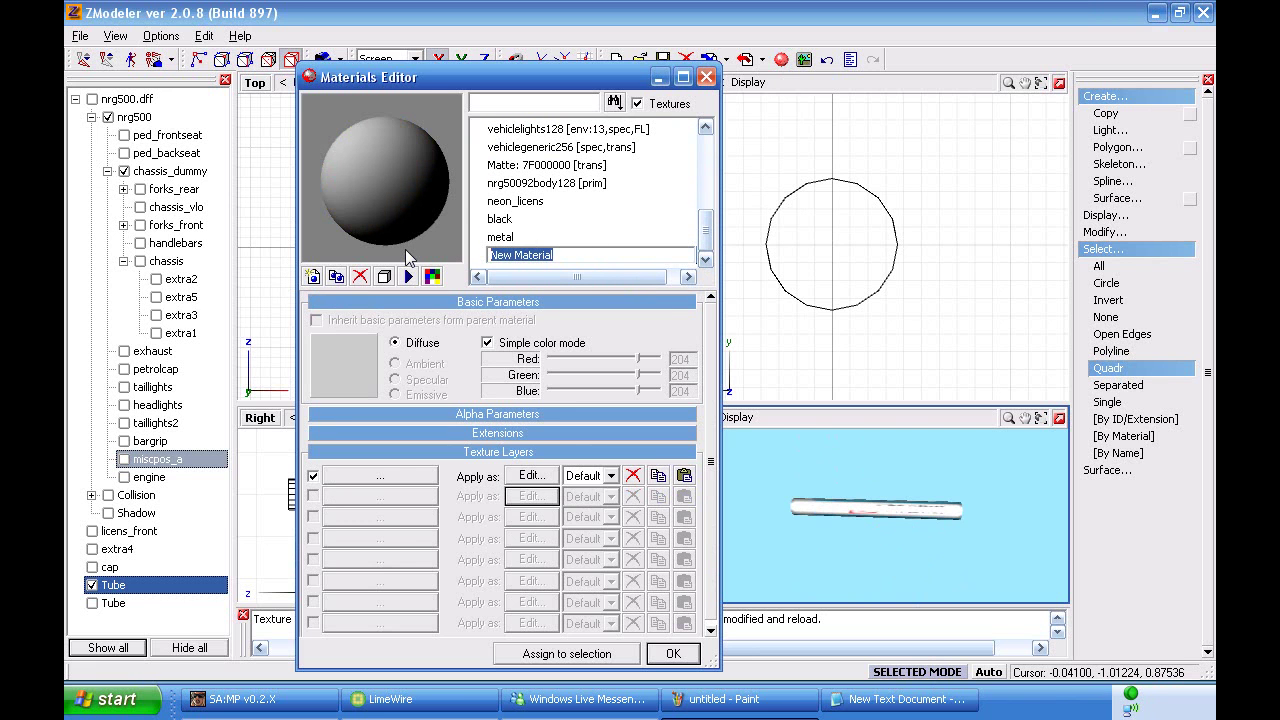
{"action": "key", "text": "BackSpace"}
{"action": "type", "text": "neon_oute"}
{"action": "left_click", "coordinate": [575, 220]}
{"action": "double_click", "coordinate": [556, 253]}
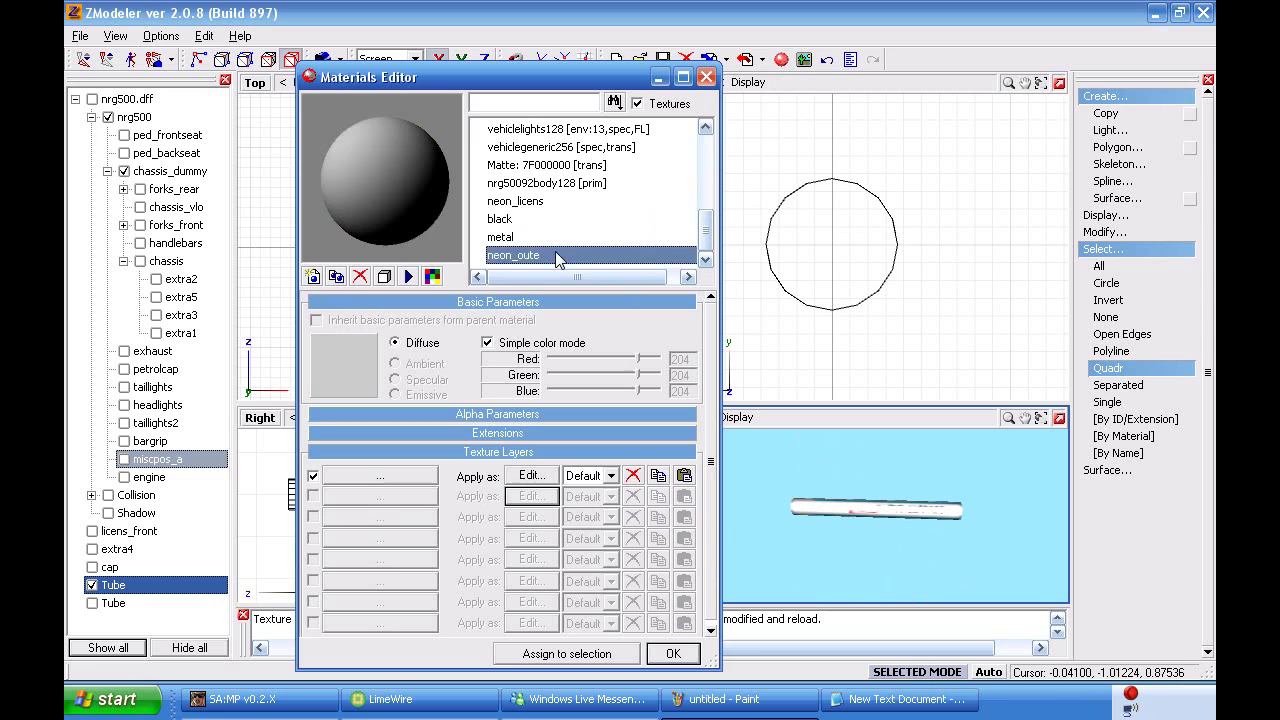
{"action": "type", "text": "r"}
{"action": "left_click", "coordinate": [563, 224]}
{"action": "left_click", "coordinate": [557, 250]}
- Create another new material named neon_iner
{"action": "left_click", "coordinate": [313, 276]}
{"action": "left_click", "coordinate": [556, 254]}
{"action": "type", "text": "neon_inne"}
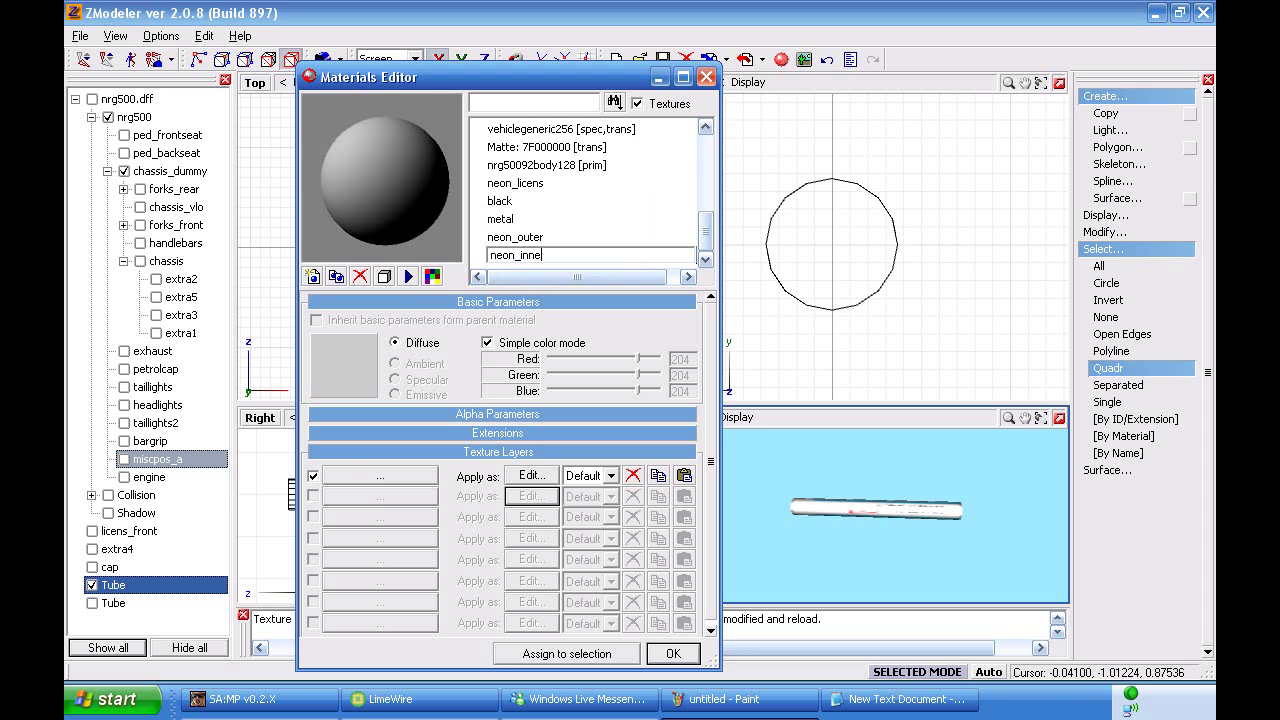
{"action": "left_click", "coordinate": [559, 237]}
- Set the diffuse color of both neon_iner and neon_outer to white
{"action": "left_click", "coordinate": [517, 255]}
{"action": "left_click", "coordinate": [339, 355]}
{"action": "left_click", "coordinate": [479, 374]}
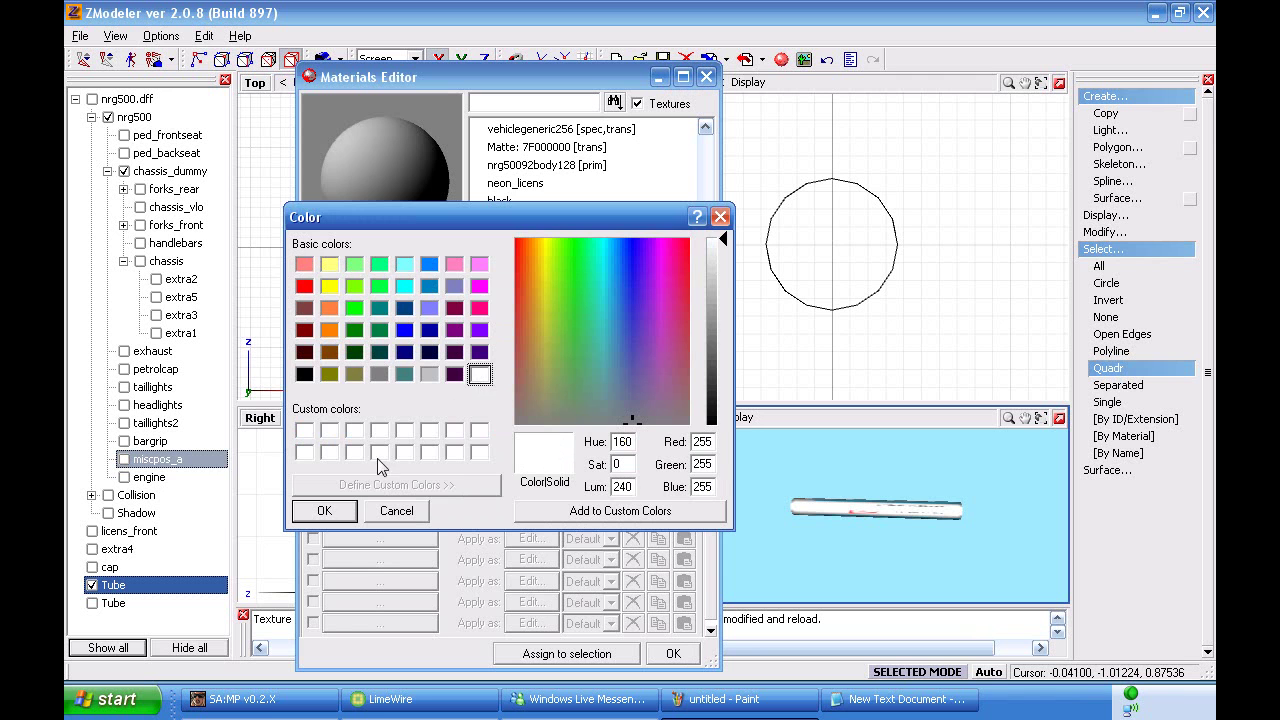
{"action": "left_click", "coordinate": [340, 510]}
{"action": "left_click", "coordinate": [515, 240]}
{"action": "left_click", "coordinate": [341, 360]}
{"action": "left_click", "coordinate": [479, 374]}
{"action": "left_click", "coordinate": [325, 511]}
- Enable Specular Highlight for neon_outer, adjust its strength slightly and close the Materials Editor
{"action": "left_click", "coordinate": [458, 433]}
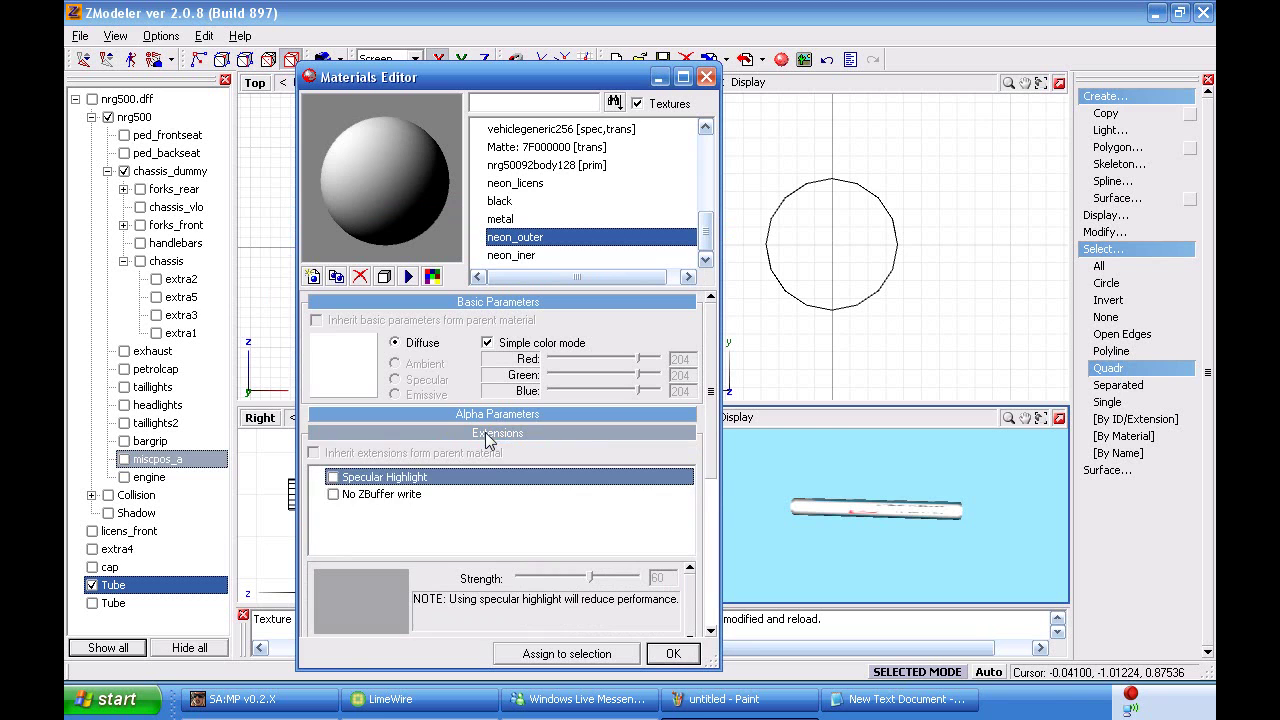
{"action": "left_click", "coordinate": [333, 477]}
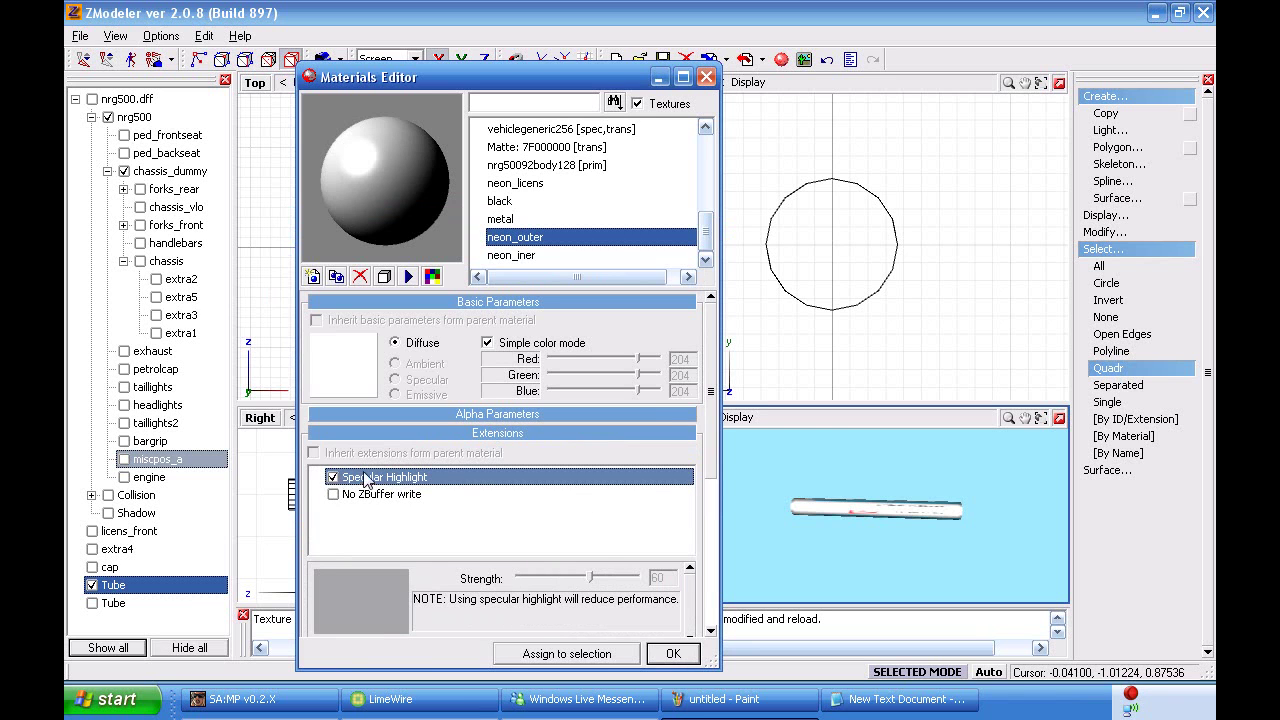
{"action": "left_click", "coordinate": [601, 580]}
{"action": "left_click_drag", "start_coordinate": [618, 583], "coordinate": [609, 583]}
{"action": "left_click", "coordinate": [673, 653]}
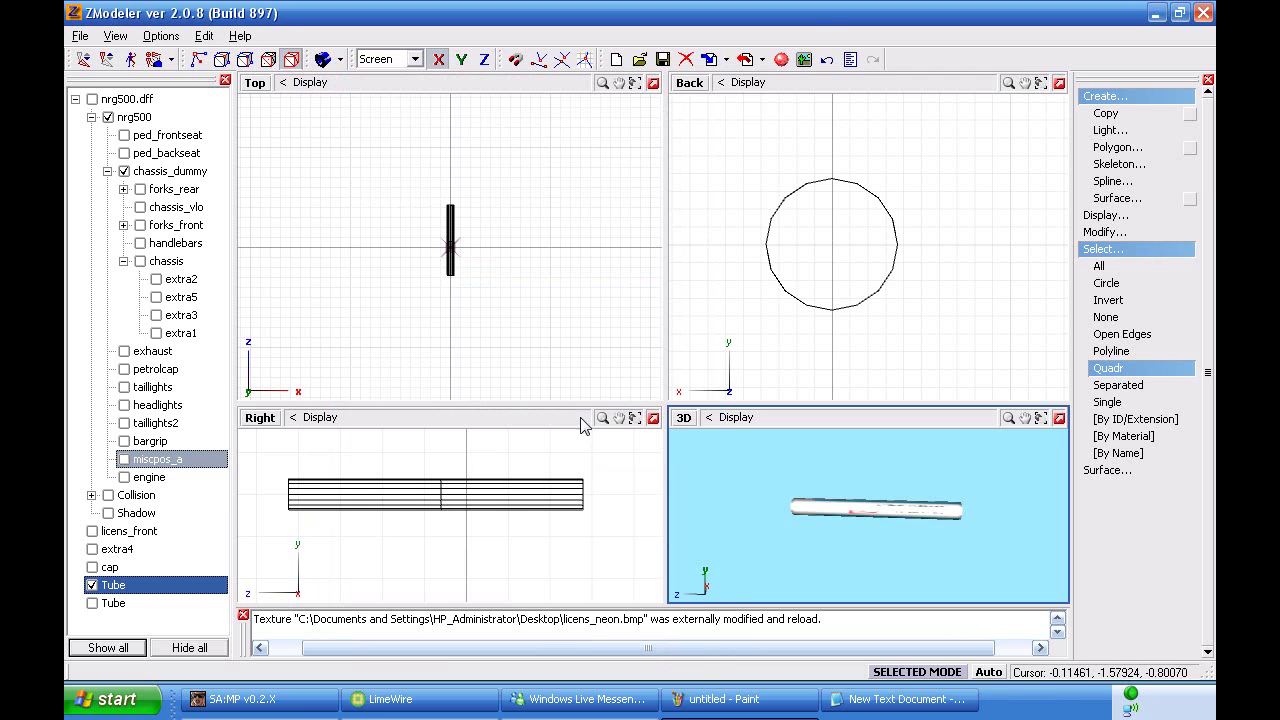
- Reopen the Materials Editor and enable Specular Highlight for the neon_iner material
{"action": "left_click", "coordinate": [801, 60]}
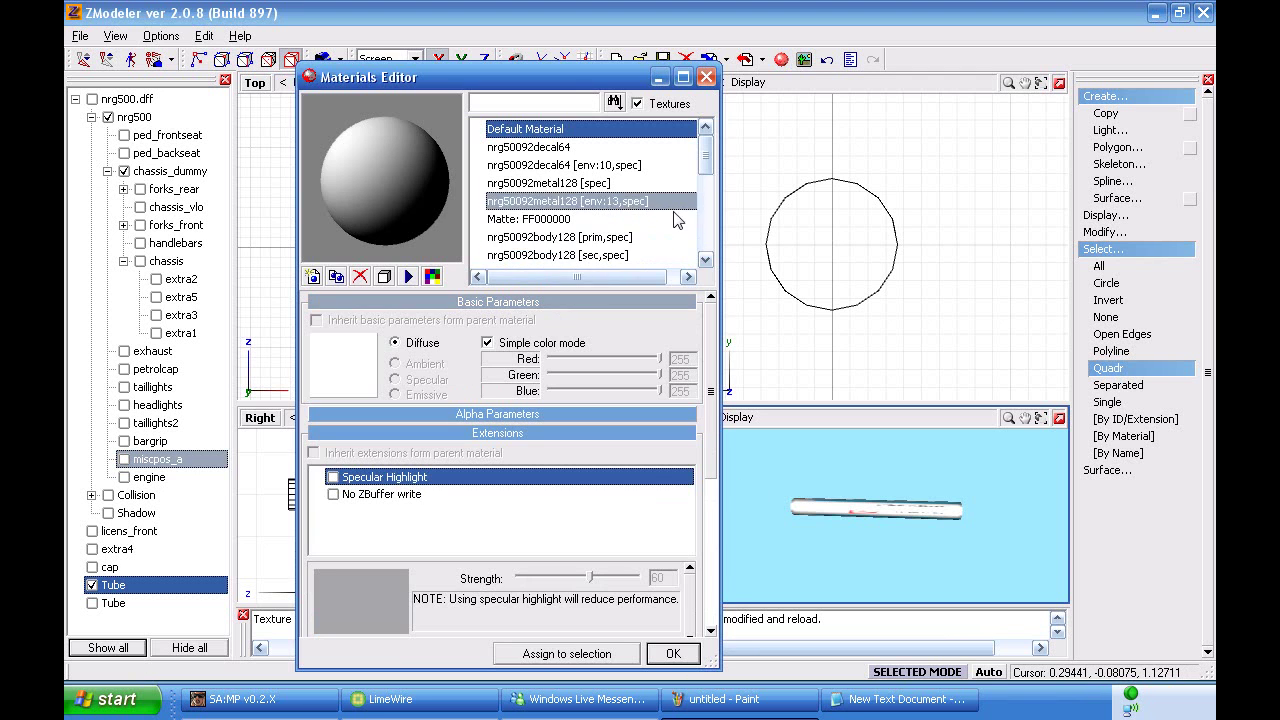
{"action": "scroll", "coordinate": [640, 240], "scroll_direction": "down", "scroll_amount": 3}
{"action": "left_click", "coordinate": [641, 256]}
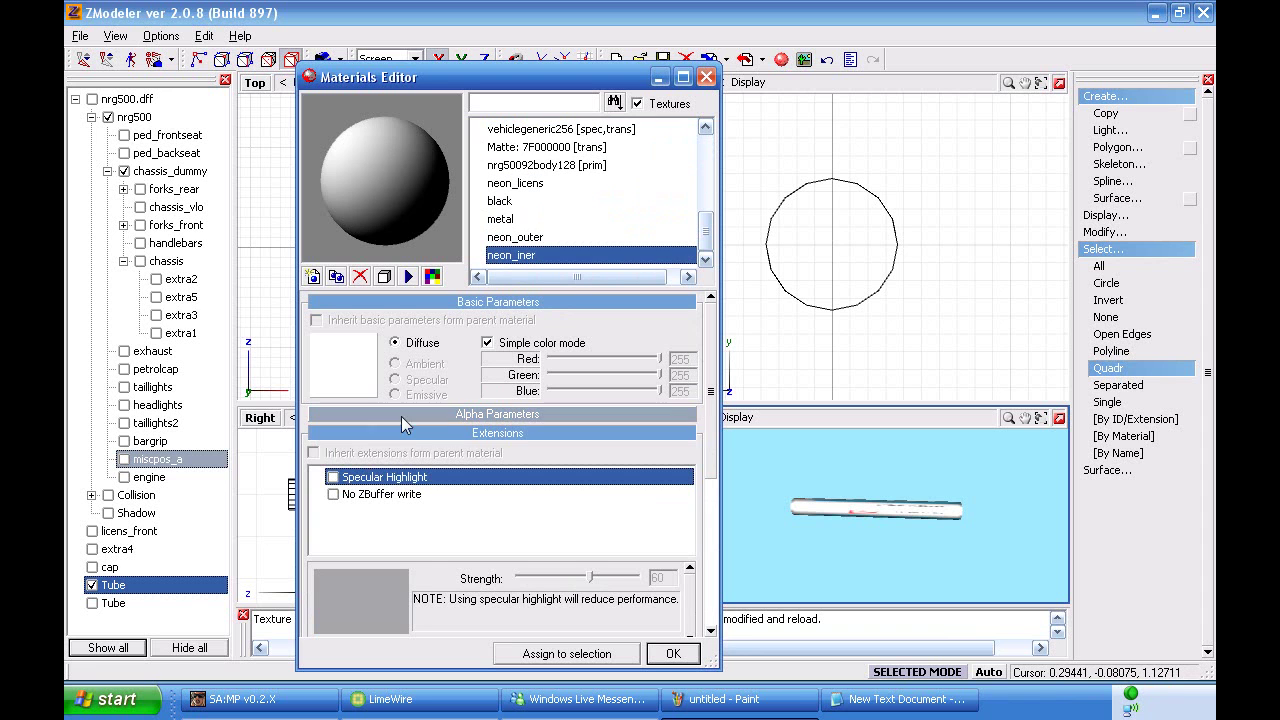
{"action": "left_click", "coordinate": [333, 477]}
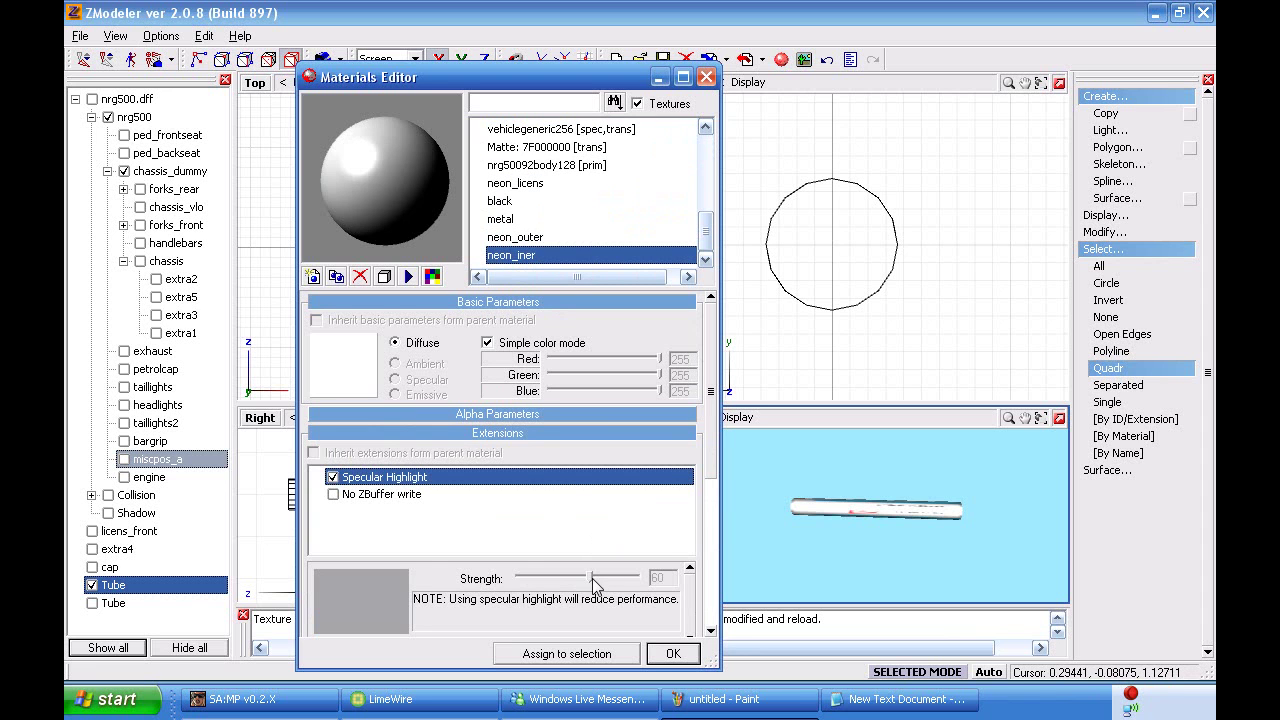
{"action": "left_click_drag", "start_coordinate": [593, 583], "coordinate": [591, 578]}
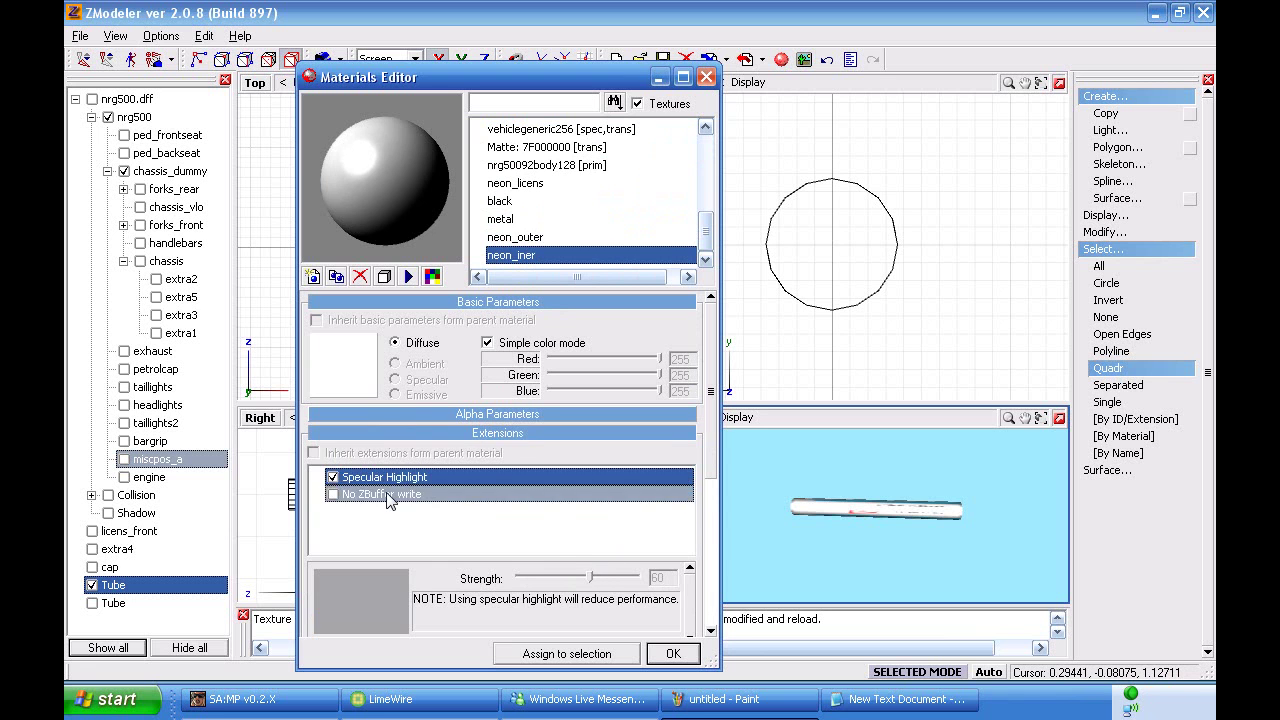
- Assign licens_neon.bmp to the first texture layer of neon_iner, and select the neon_outer material
{"action": "left_click", "coordinate": [440, 452]}
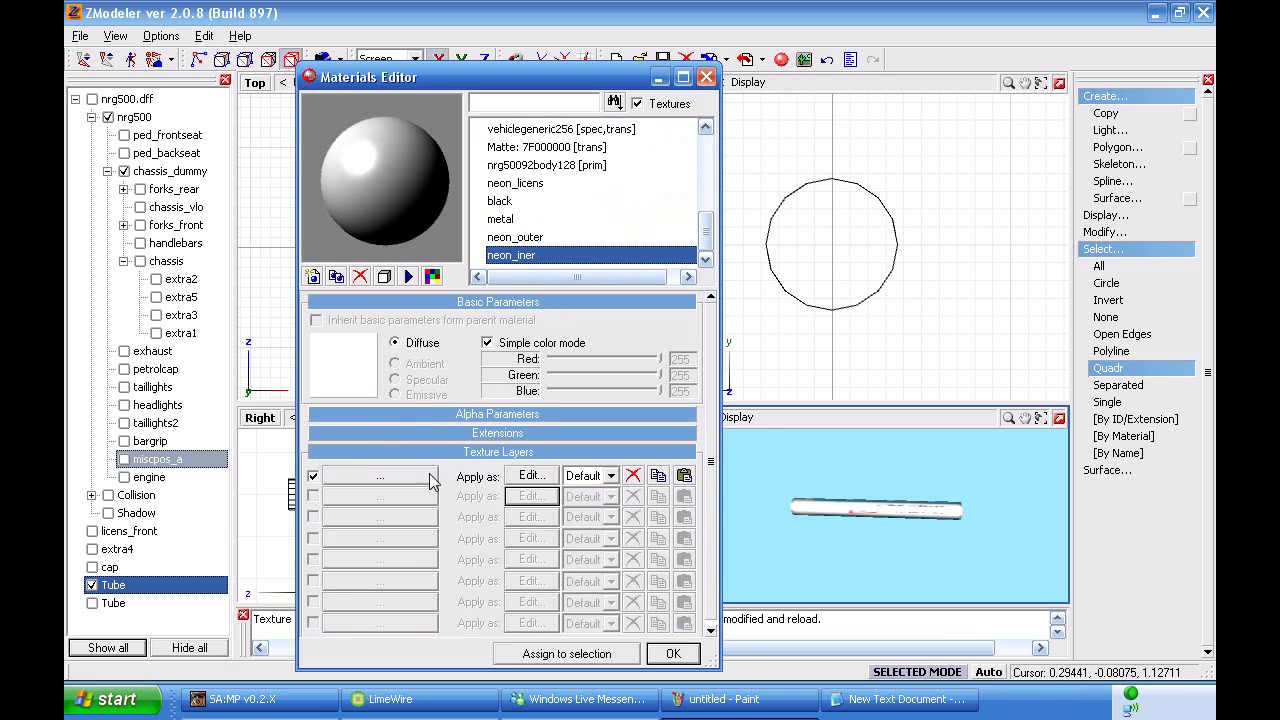
{"action": "left_click", "coordinate": [415, 477]}
{"action": "left_click", "coordinate": [340, 218]}
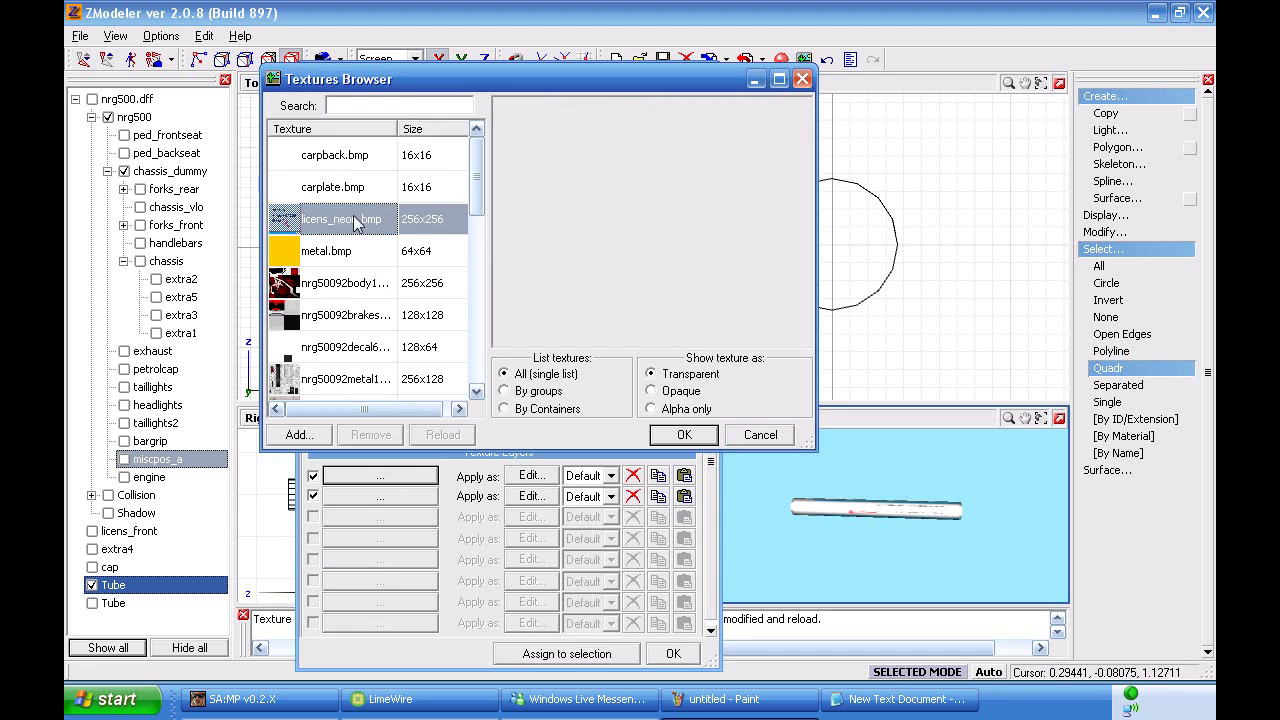
{"action": "left_click", "coordinate": [678, 434]}
{"action": "left_click", "coordinate": [523, 236]}
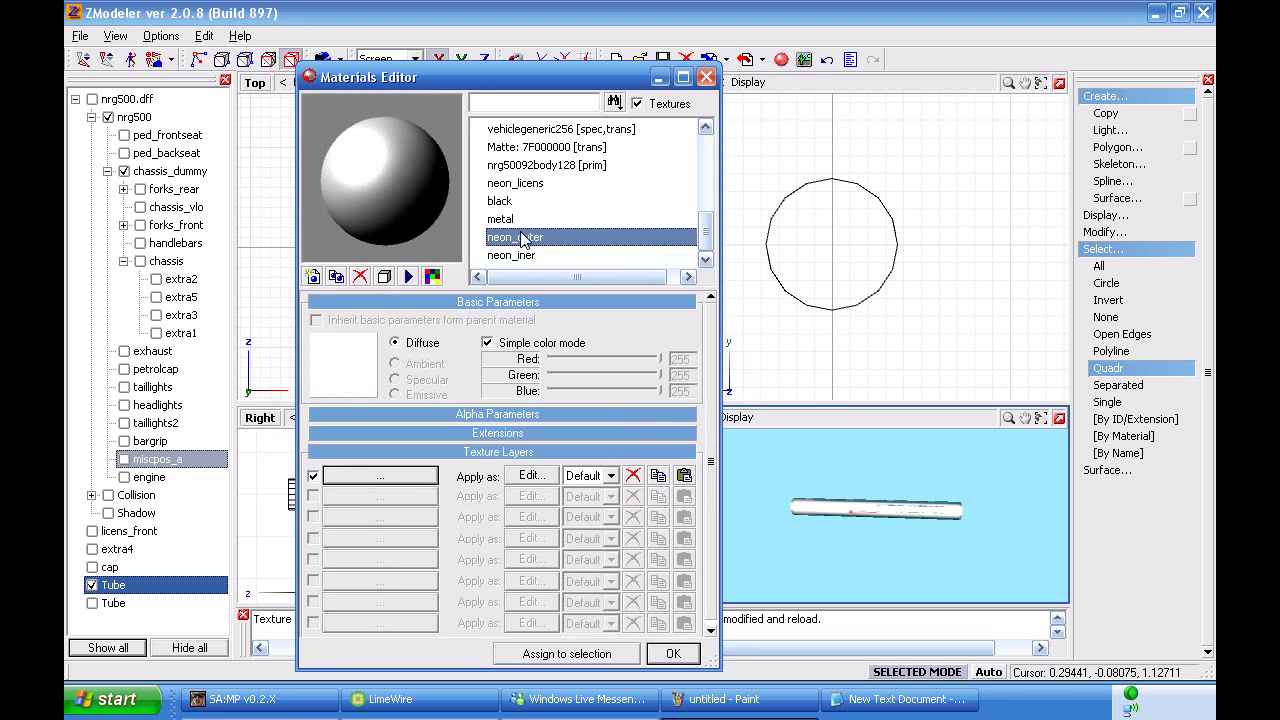
- Assign licens_neon.bmp to the first texture layer of the neon_outer material
{"action": "left_click", "coordinate": [380, 476]}
{"action": "left_click", "coordinate": [333, 212]}
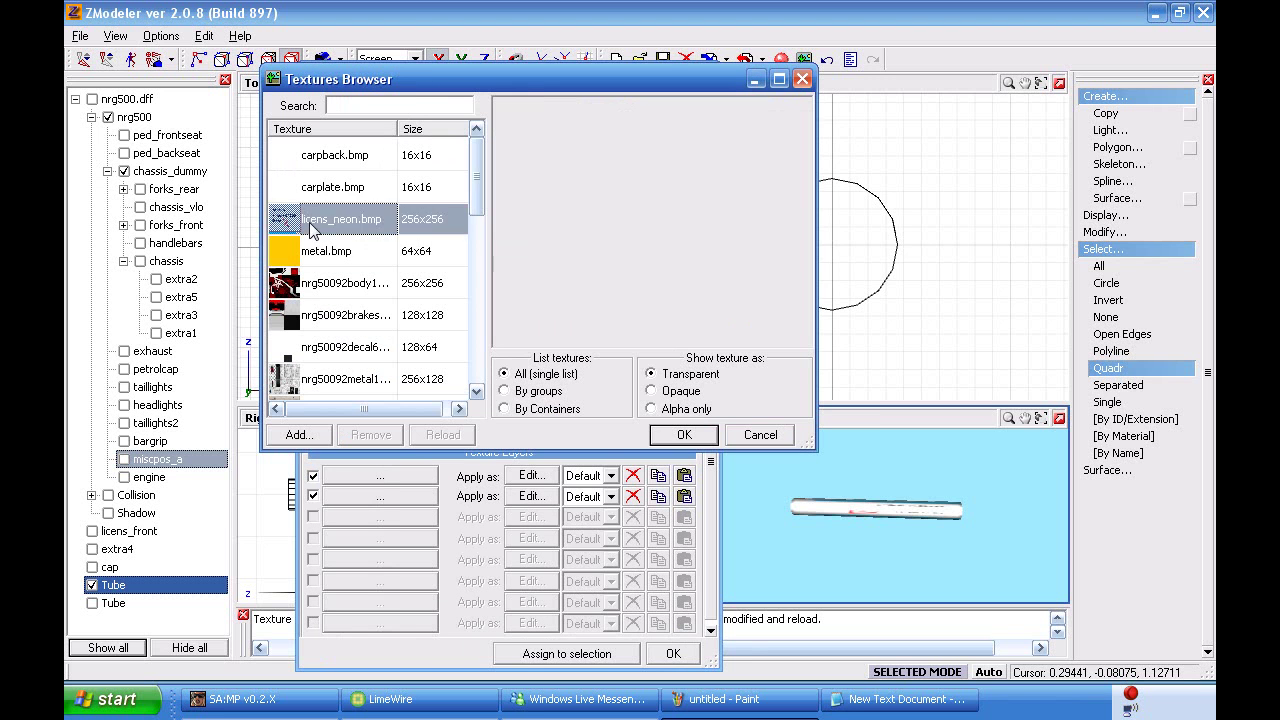
{"action": "left_click", "coordinate": [682, 434]}
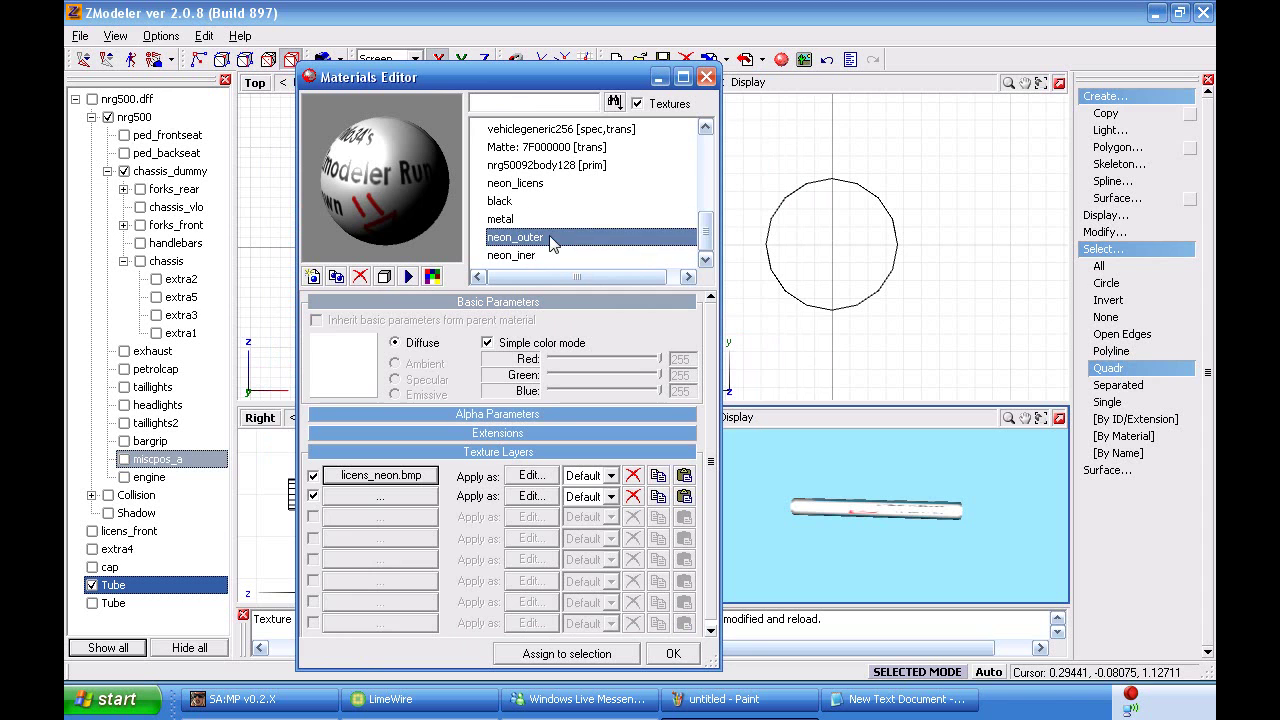
- Try Alpha Test on the neon_iner material, leave it disabled, and set its Alpha Blending opacity to 153
{"action": "left_click", "coordinate": [543, 255]}
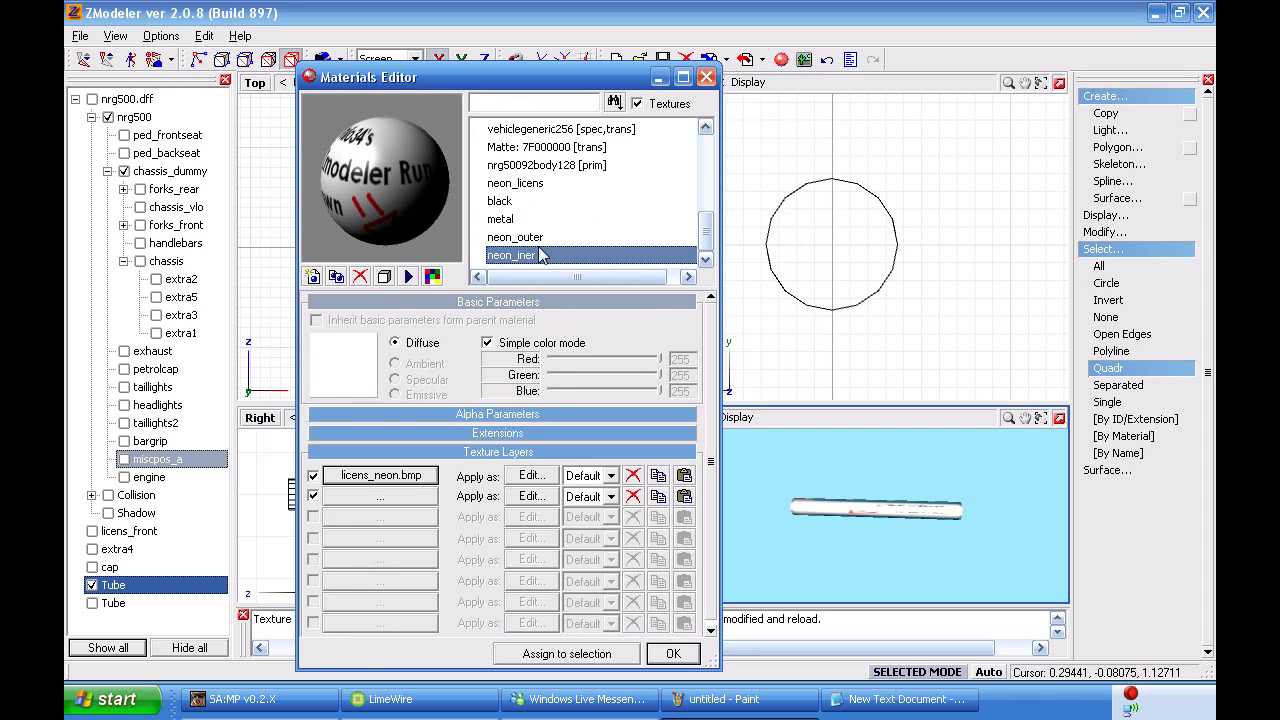
{"action": "left_click", "coordinate": [497, 414]}
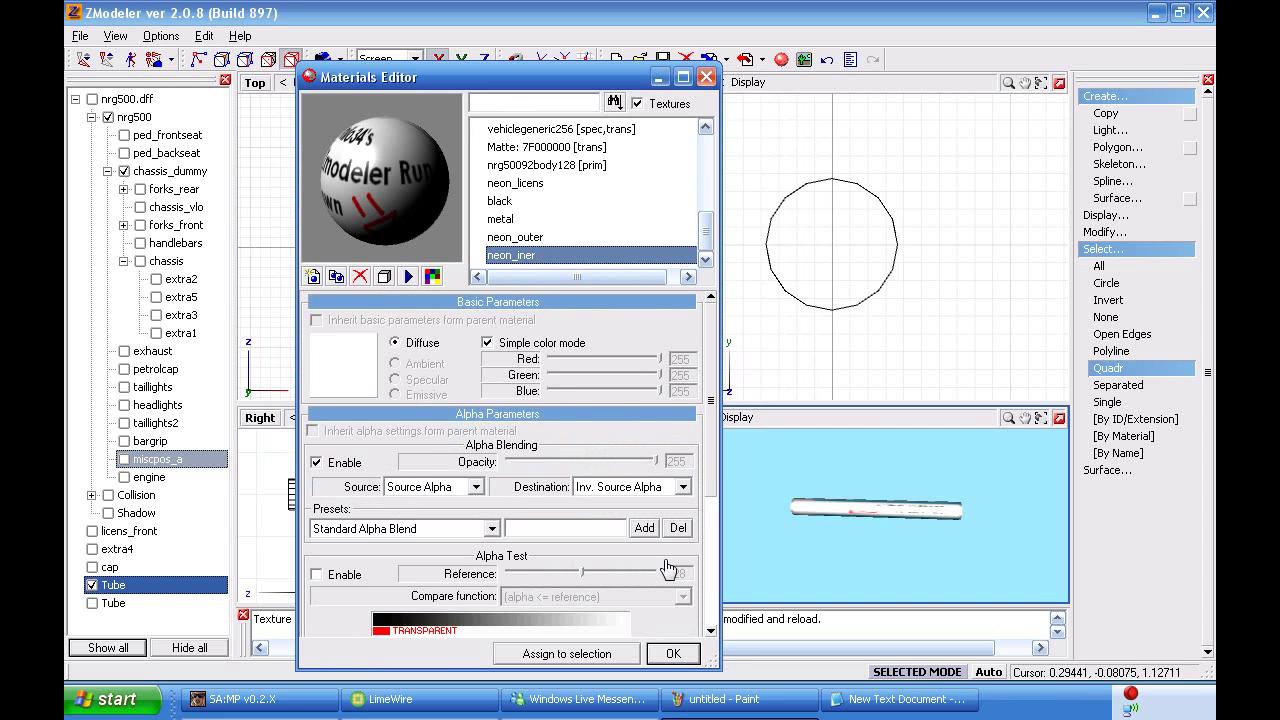
{"action": "left_click", "coordinate": [317, 575]}
{"action": "left_click", "coordinate": [613, 574]}
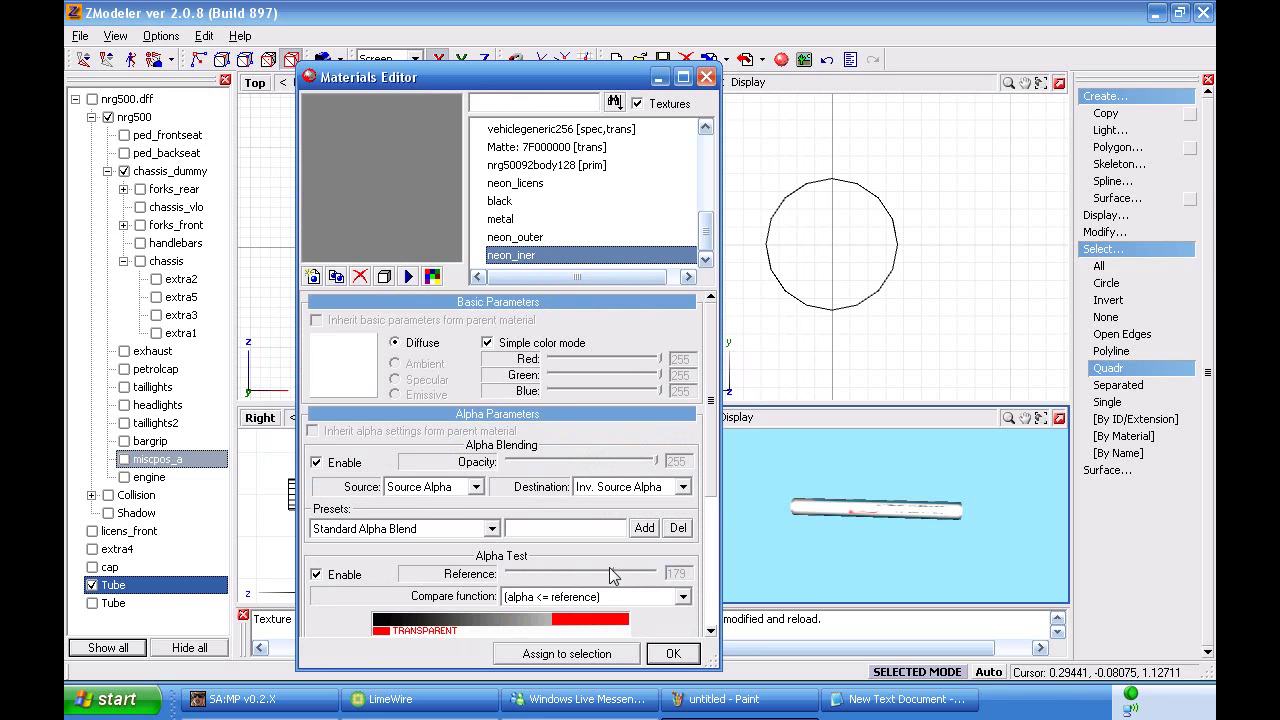
{"action": "left_click", "coordinate": [654, 572]}
{"action": "left_click", "coordinate": [608, 572]}
{"action": "left_click", "coordinate": [363, 575]}
{"action": "left_click", "coordinate": [333, 463]}
{"action": "left_click", "coordinate": [323, 462]}
{"action": "left_click", "coordinate": [627, 458]}
{"action": "left_click", "coordinate": [620, 458]}
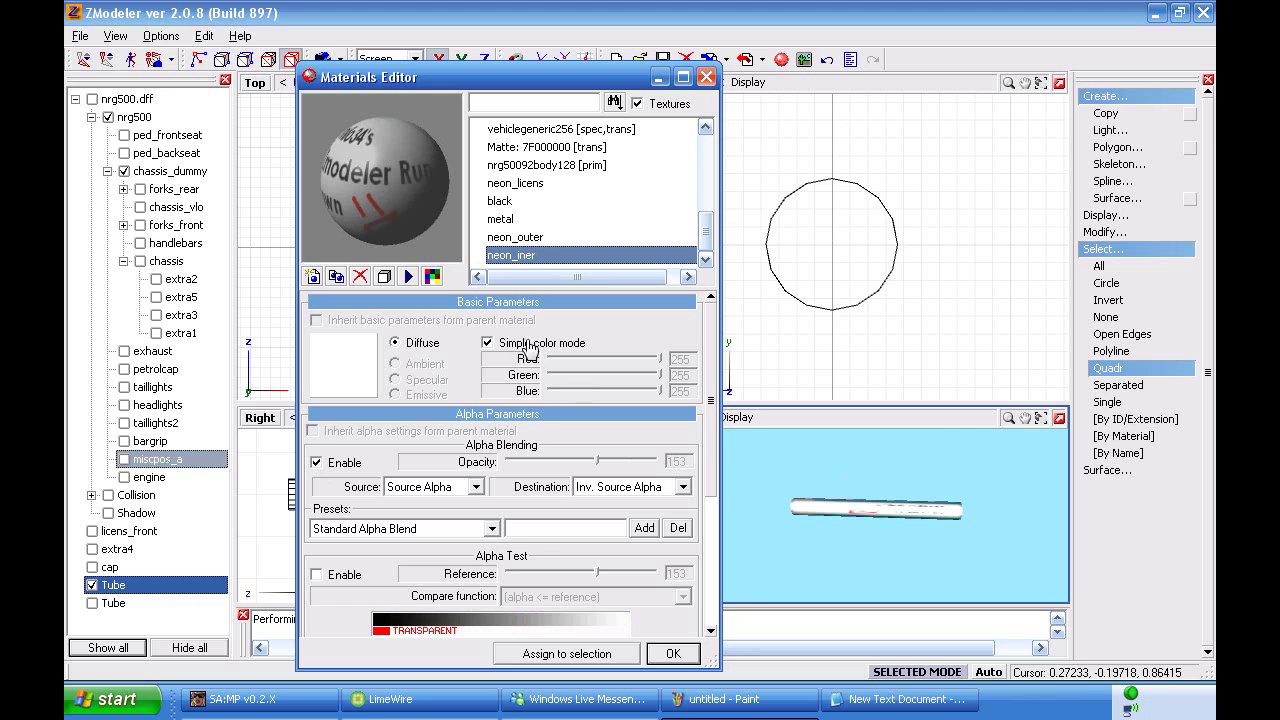
- Show only the inner tube and close the Materials Editor
{"action": "left_click", "coordinate": [93, 603]}
{"action": "left_click", "coordinate": [93, 585]}
{"action": "middle_click_drag", "start_coordinate": [766, 514], "coordinate": [770, 545]}
{"action": "left_click", "coordinate": [673, 653]}
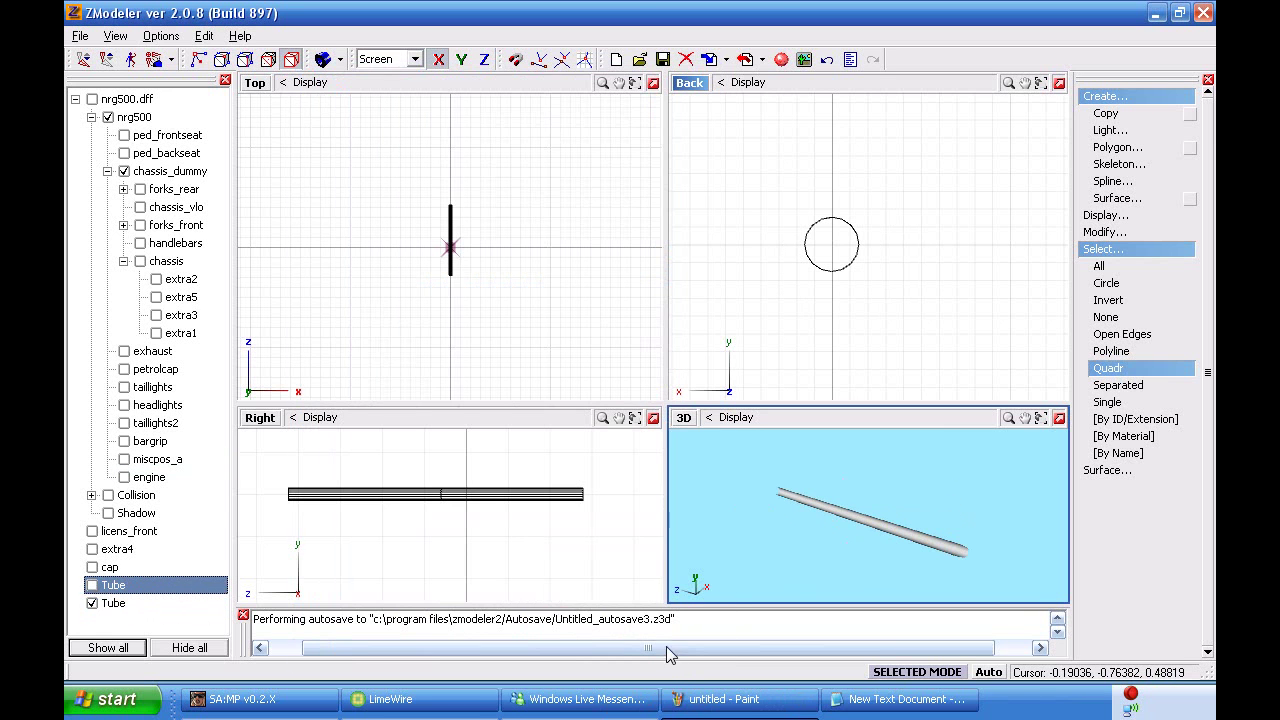
- Assign the inner neon material to the inner tube's polygons through its object properties
{"action": "left_click", "coordinate": [478, 499]}
{"action": "right_click", "coordinate": [477, 498]}
{"action": "left_click", "coordinate": [527, 554]}
{"action": "left_click", "coordinate": [440, 420]}
{"action": "left_click", "coordinate": [451, 437]}
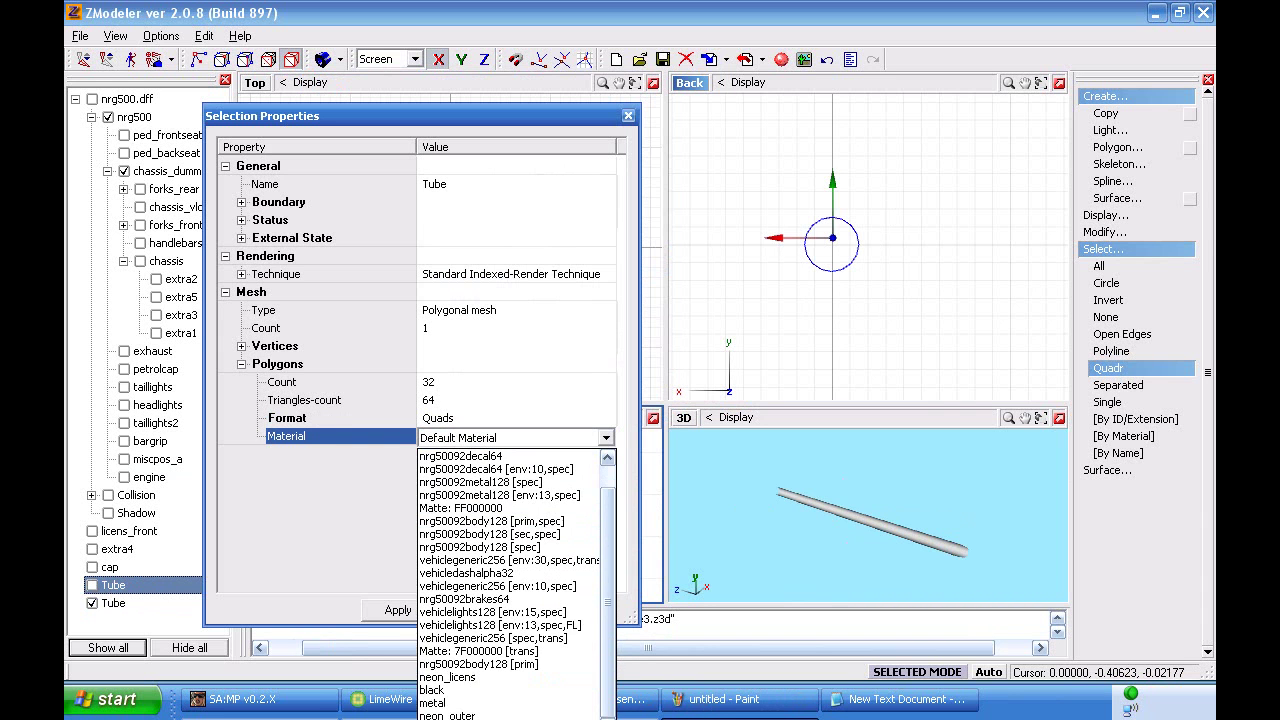
{"action": "left_click", "coordinate": [470, 718]}
{"action": "left_click", "coordinate": [477, 610]}
- Show only the outer tube and assign the neon_outer material to its polygons through its object properties
{"action": "middle_click_drag", "start_coordinate": [908, 494], "coordinate": [880, 505]}
{"action": "left_click", "coordinate": [92, 585]}
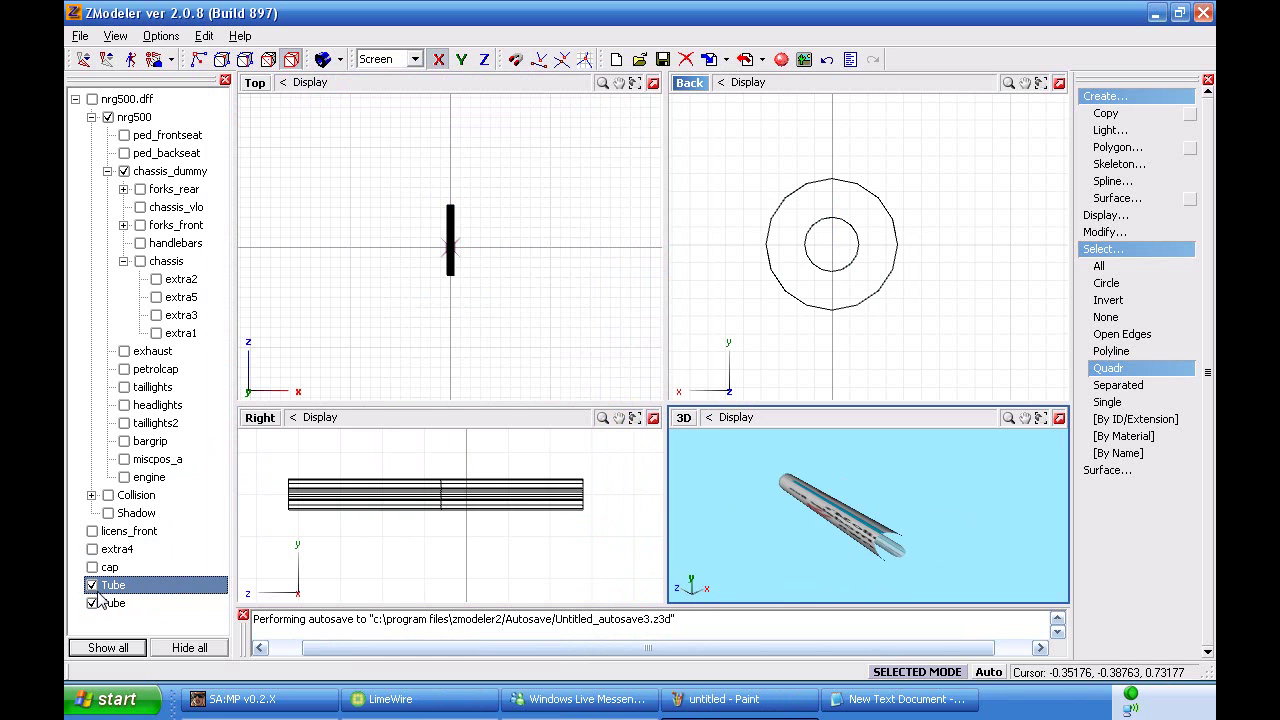
{"action": "left_click", "coordinate": [92, 603]}
{"action": "left_click", "coordinate": [495, 505]}
{"action": "right_click", "coordinate": [505, 500]}
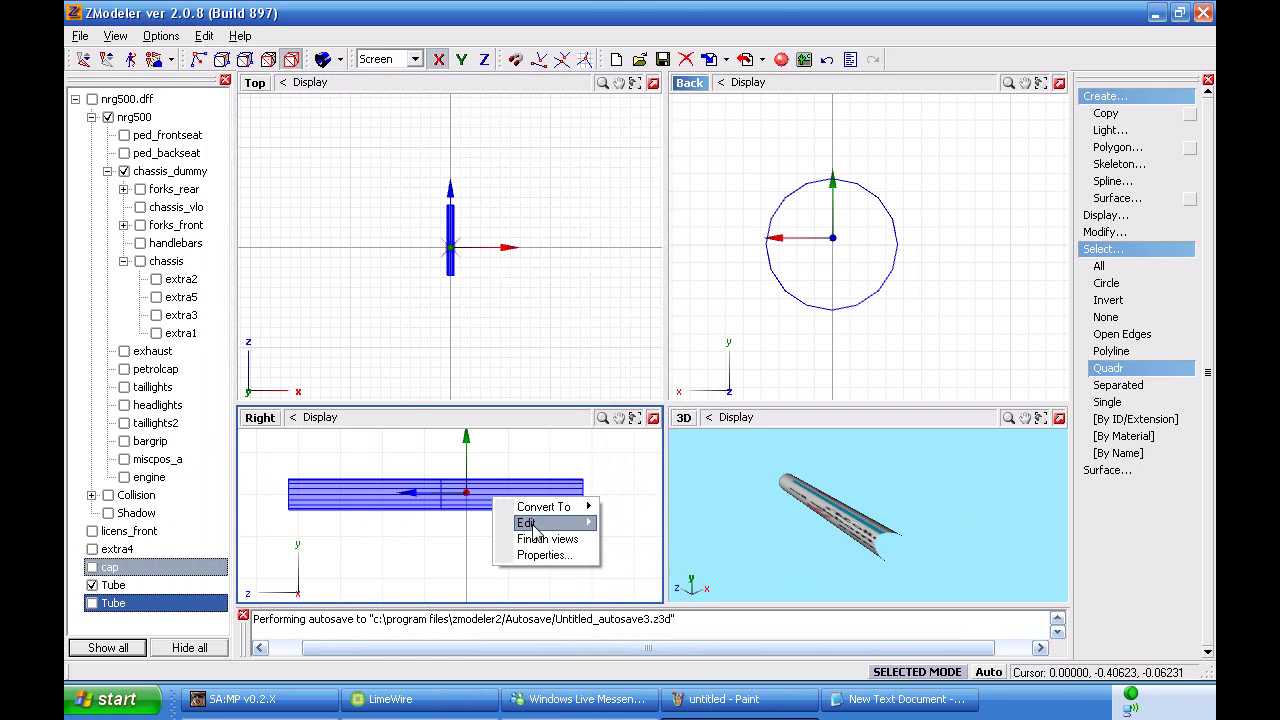
{"action": "left_click", "coordinate": [540, 556]}
{"action": "left_click", "coordinate": [458, 440]}
{"action": "left_click", "coordinate": [458, 440]}
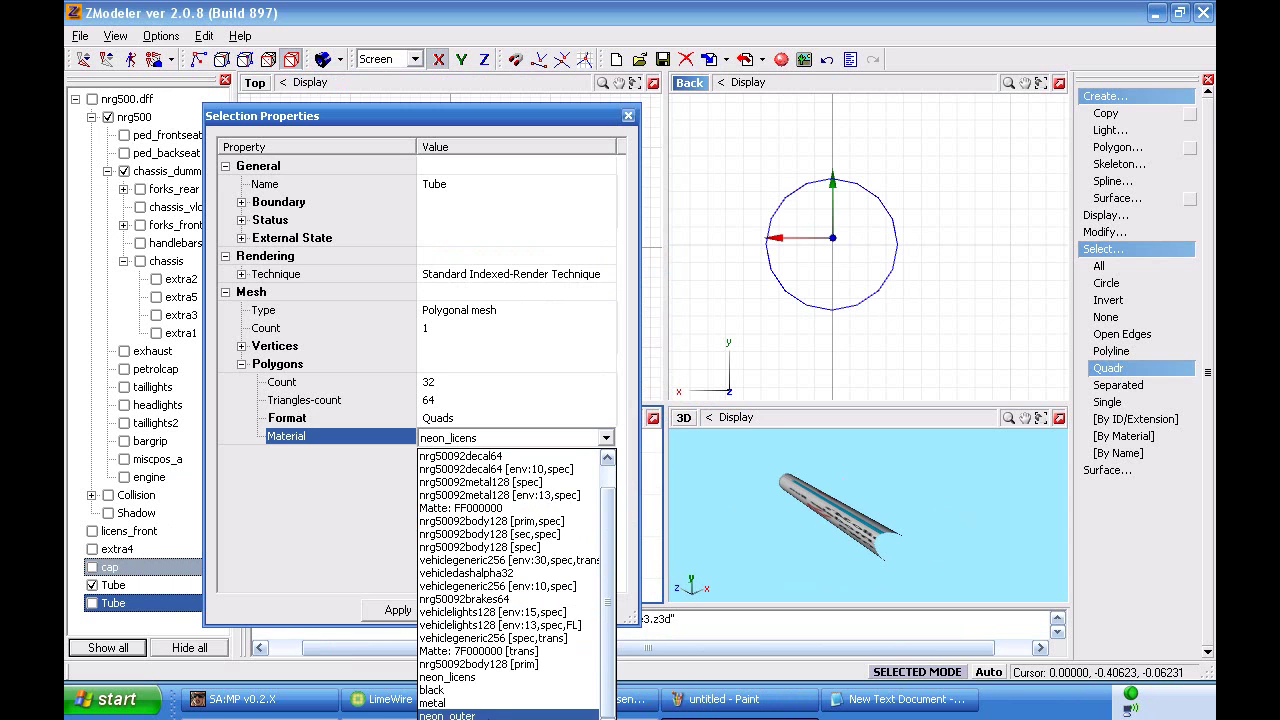
{"action": "left_click", "coordinate": [432, 712]}
{"action": "left_click", "coordinate": [432, 614]}
{"action": "left_click", "coordinate": [471, 610]}
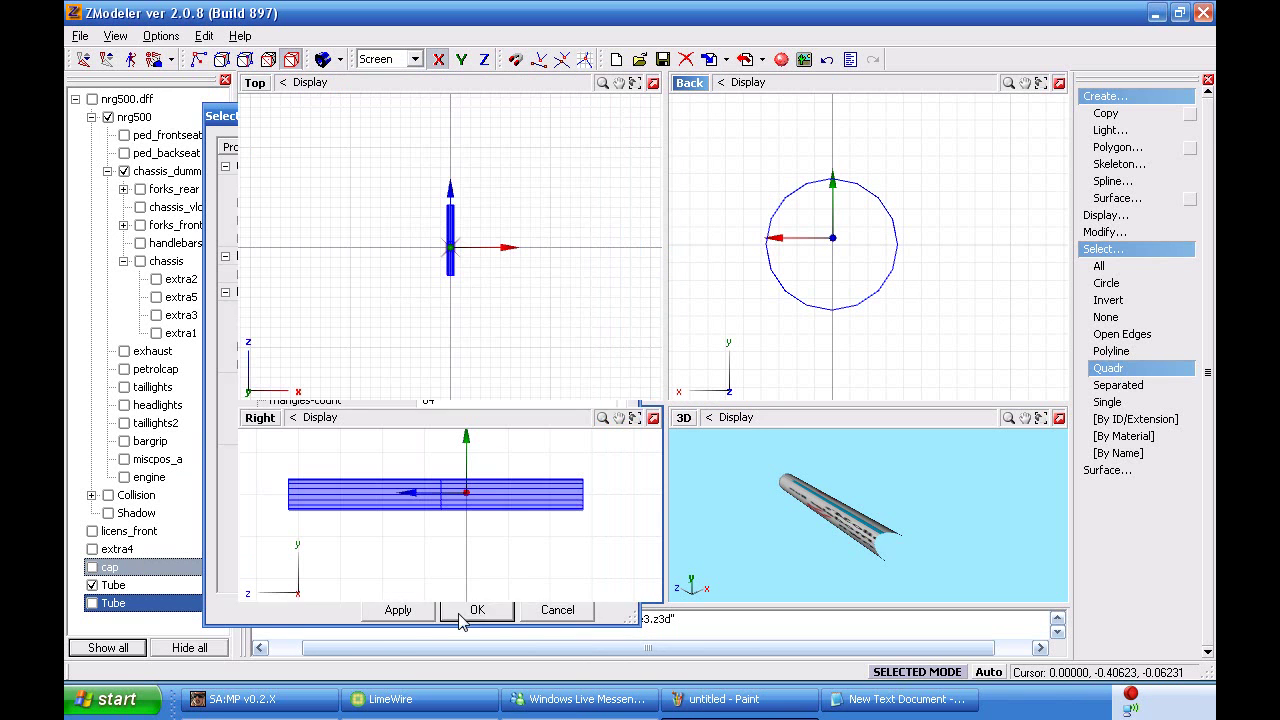
- Show only the inner tube again and open the neon_iner material in the Materials Editor
{"action": "left_click", "coordinate": [92, 585]}
{"action": "left_click", "coordinate": [92, 603]}
{"action": "middle_click_drag", "start_coordinate": [846, 496], "coordinate": [754, 474]}
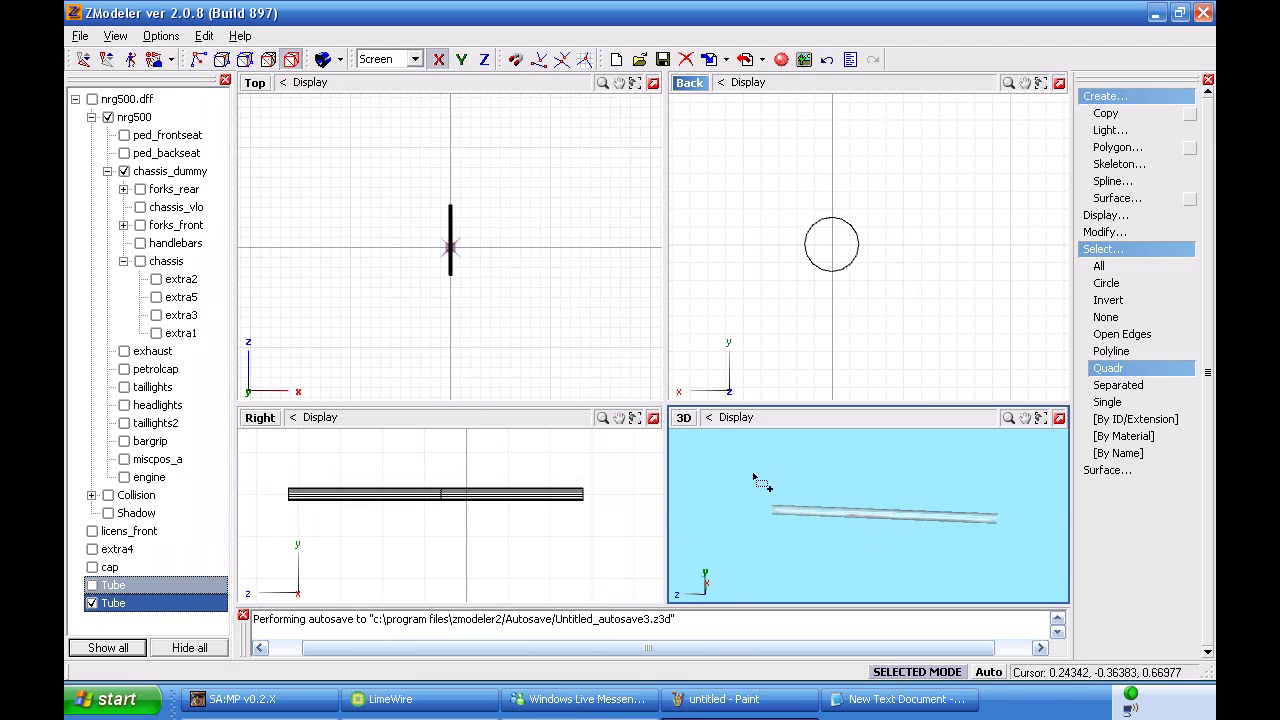
{"action": "left_click", "coordinate": [782, 59]}
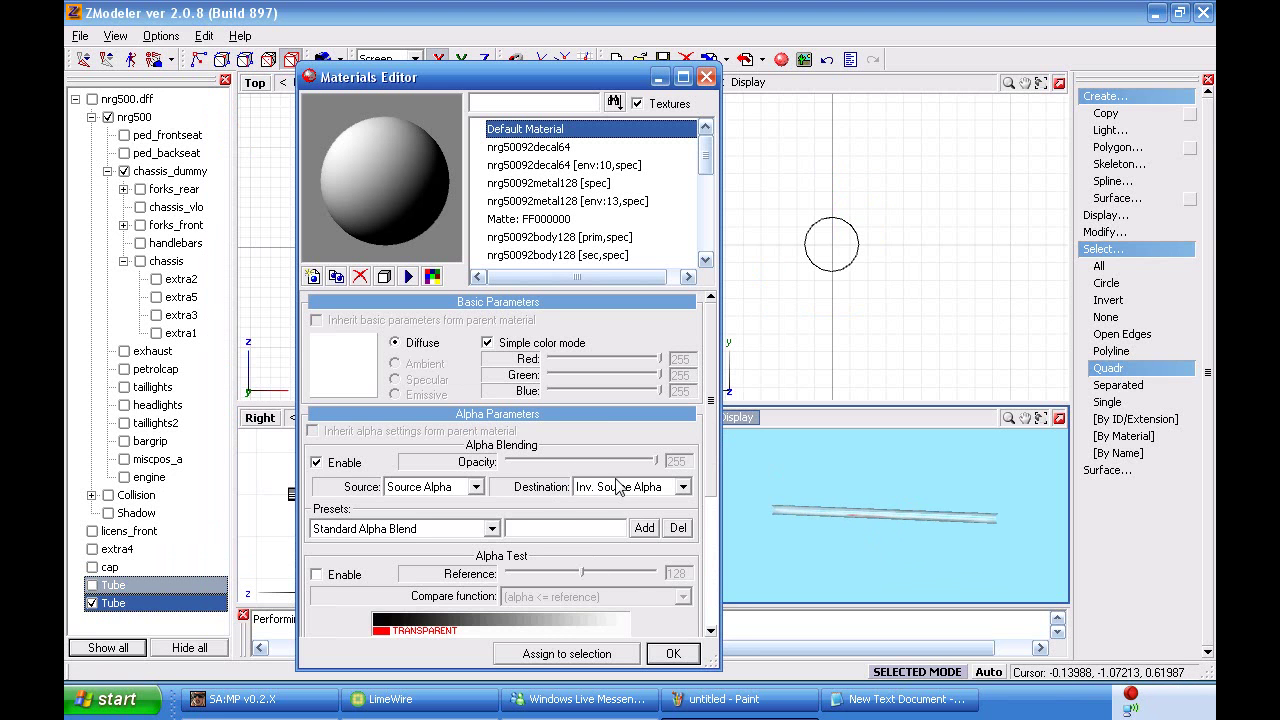
{"action": "left_click_drag", "start_coordinate": [535, 78], "coordinate": [457, 60]}
{"action": "left_click_drag", "start_coordinate": [630, 136], "coordinate": [630, 212]}
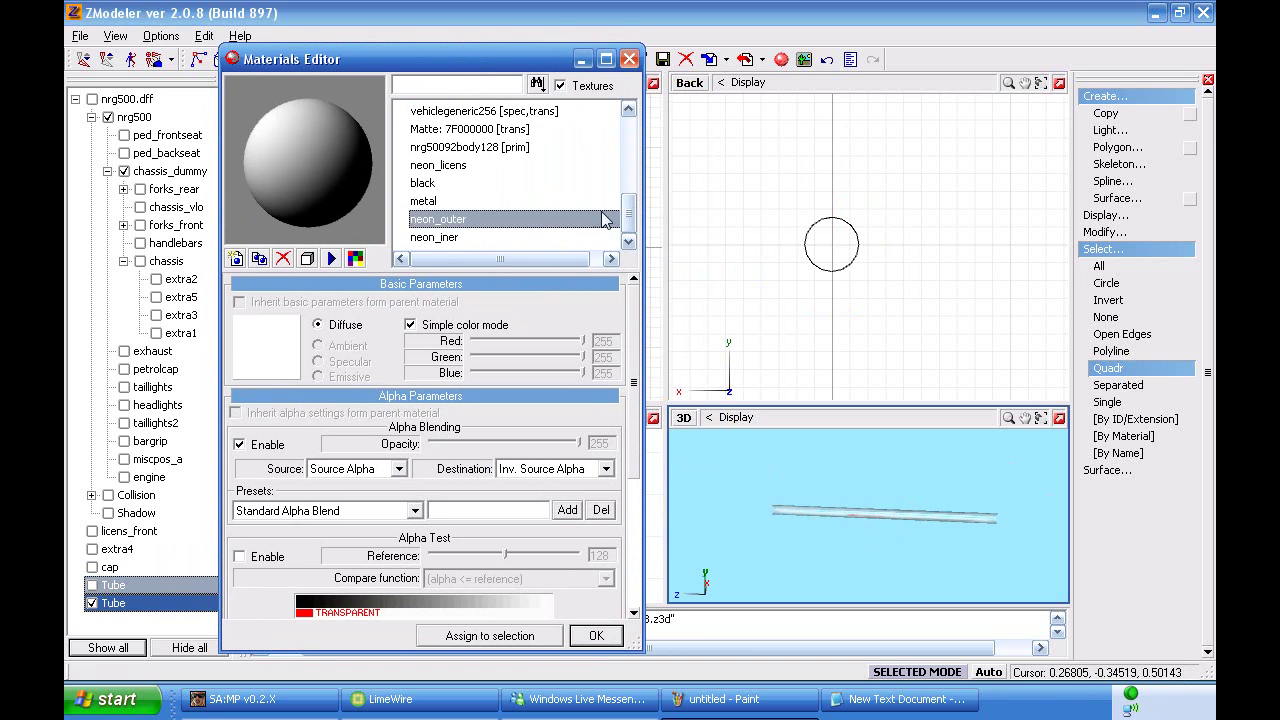
{"action": "left_click", "coordinate": [519, 220]}
{"action": "left_click", "coordinate": [508, 237]}
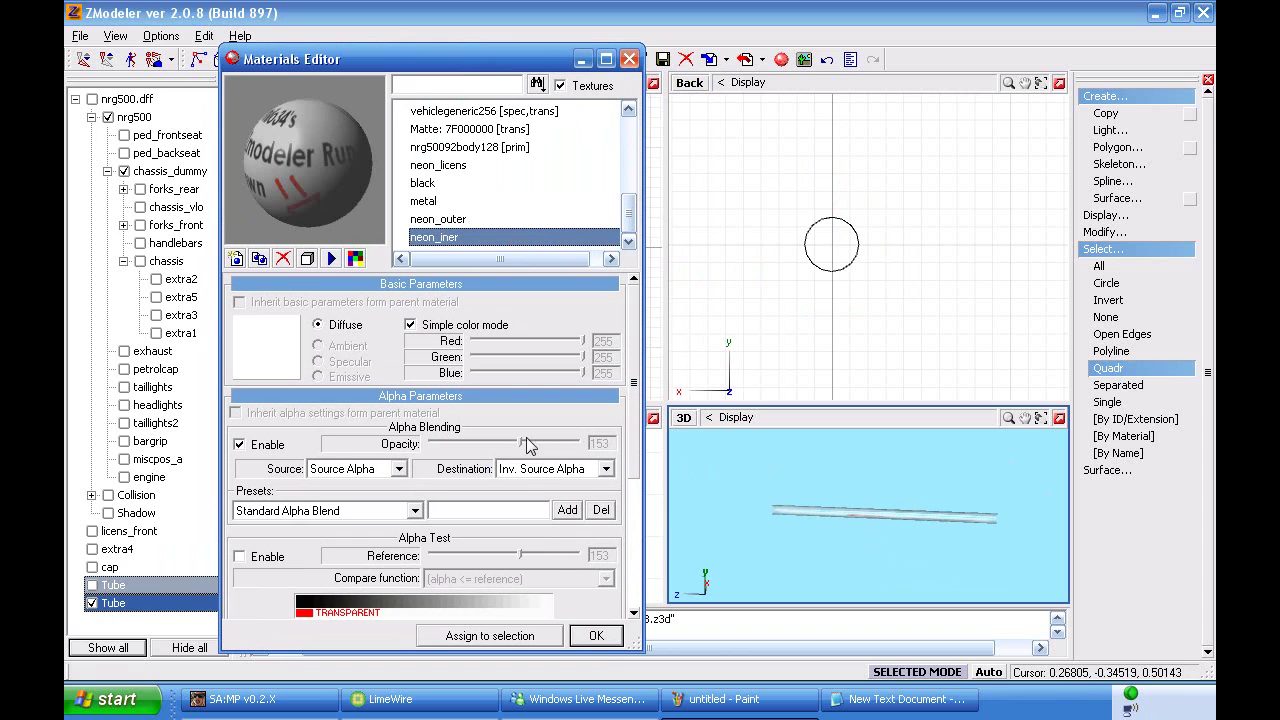
- Set the Alpha Blending opacity of neon_iner to 221, checking the tube in 3D, and close the Materials Editor
{"action": "left_click_drag", "start_coordinate": [543, 431], "coordinate": [545, 447]}
{"action": "mouse_move", "coordinate": [874, 501]}
{"action": "middle_mouse_down"}
{"action": "mouse_move", "coordinate": [851, 499]}
{"action": "mouse_move", "coordinate": [862, 496]}
{"action": "middle_mouse_up"}
{"action": "left_click_drag", "start_coordinate": [563, 446], "coordinate": [553, 451]}
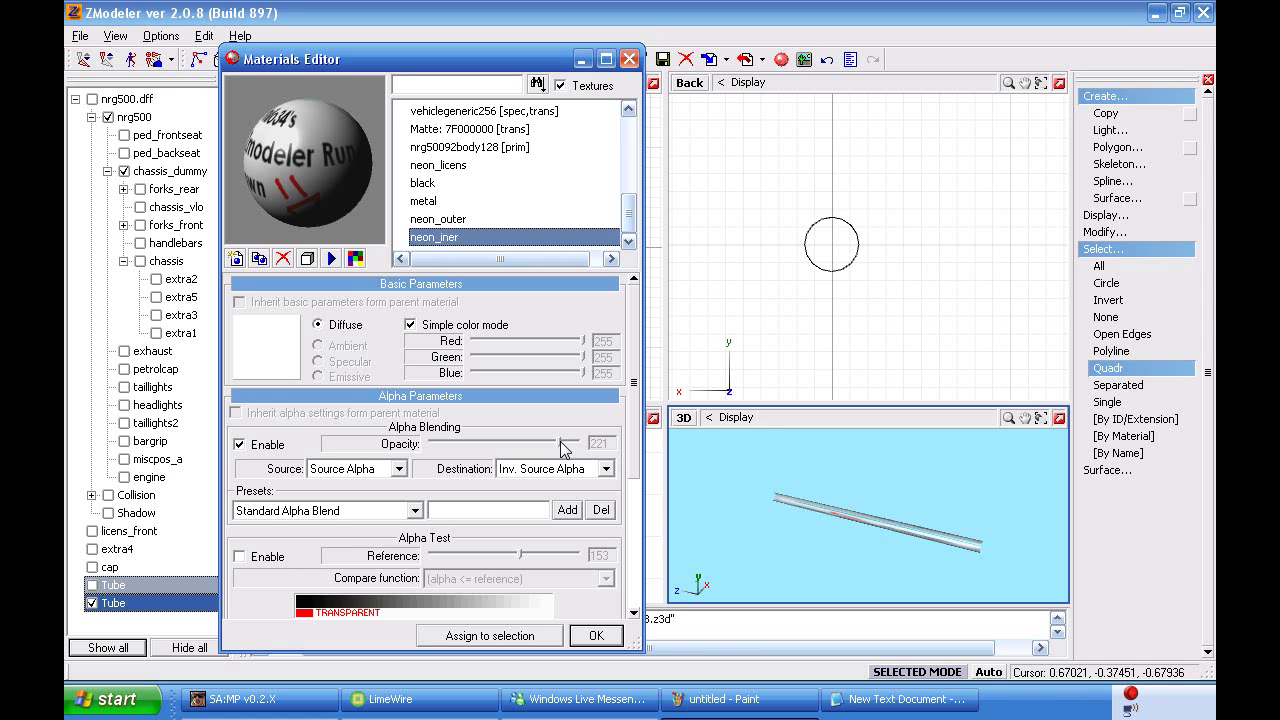
{"action": "middle_click_drag", "start_coordinate": [889, 488], "coordinate": [924, 488]}
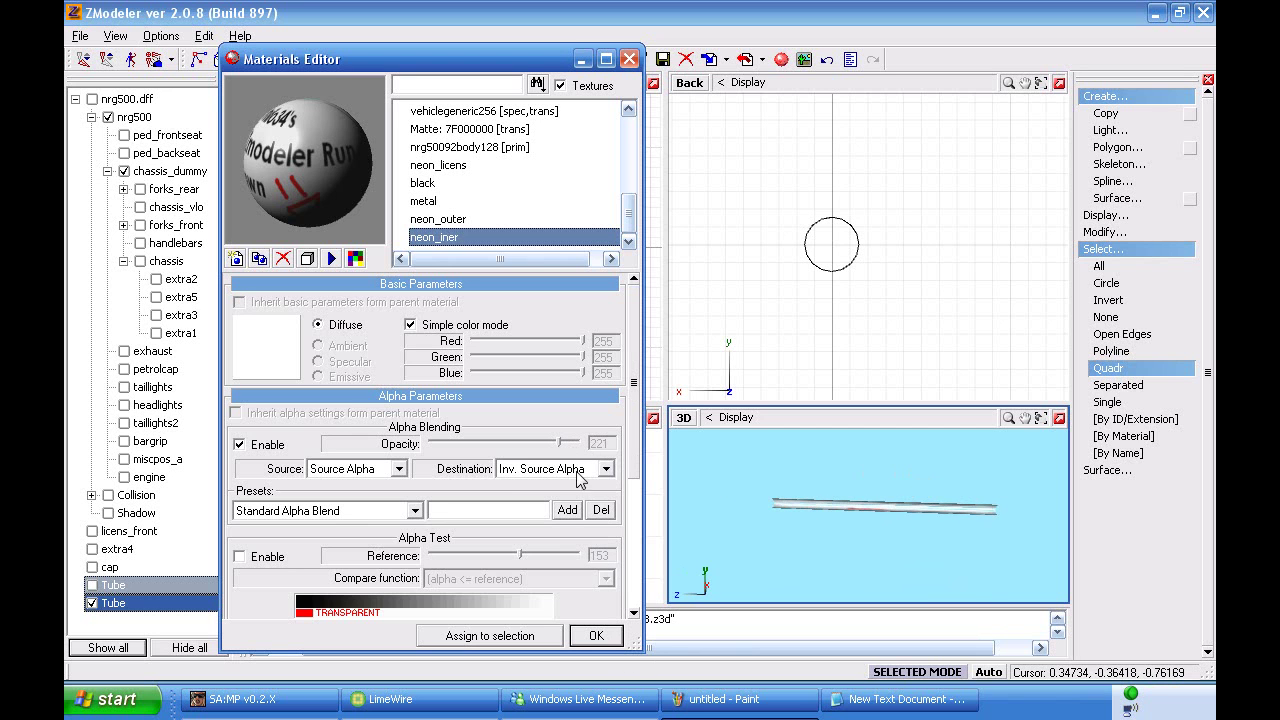
{"action": "middle_click_drag", "start_coordinate": [930, 565], "coordinate": [926, 562]}
{"action": "left_click", "coordinate": [593, 634]}
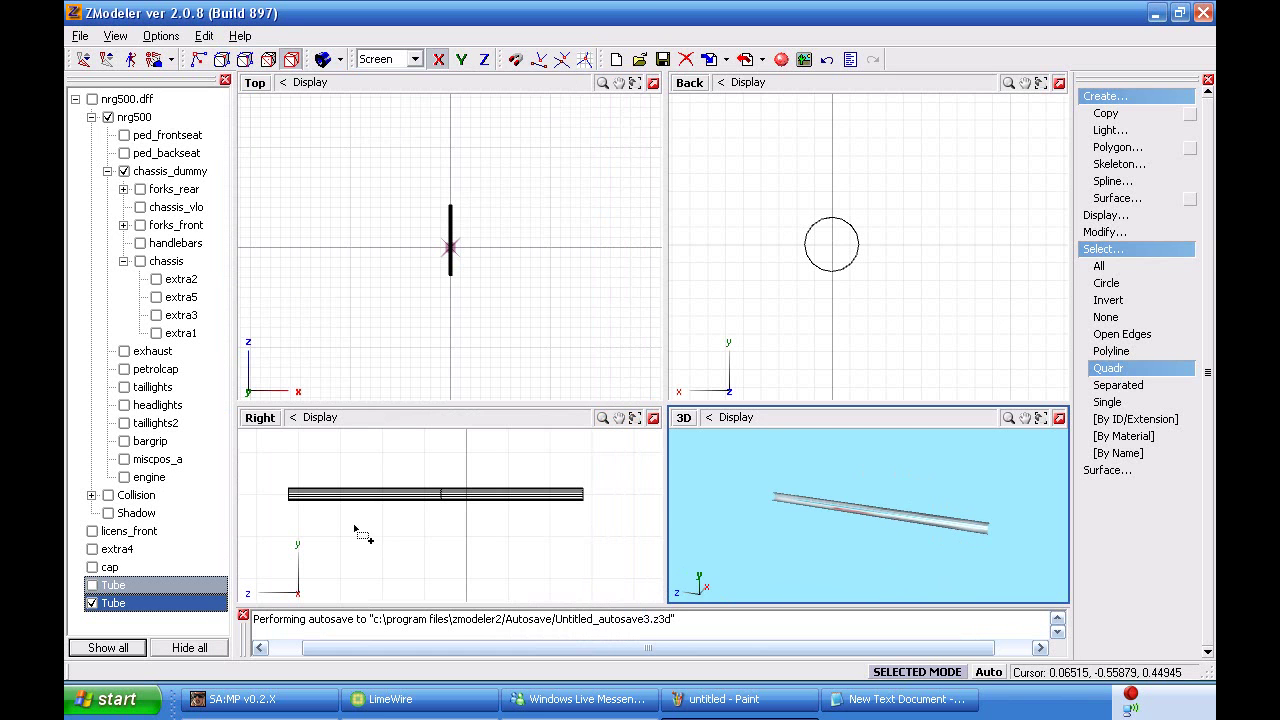
- Select all vertices of the inner tube and turn on Selected Mode
{"action": "left_click", "coordinate": [423, 499]}
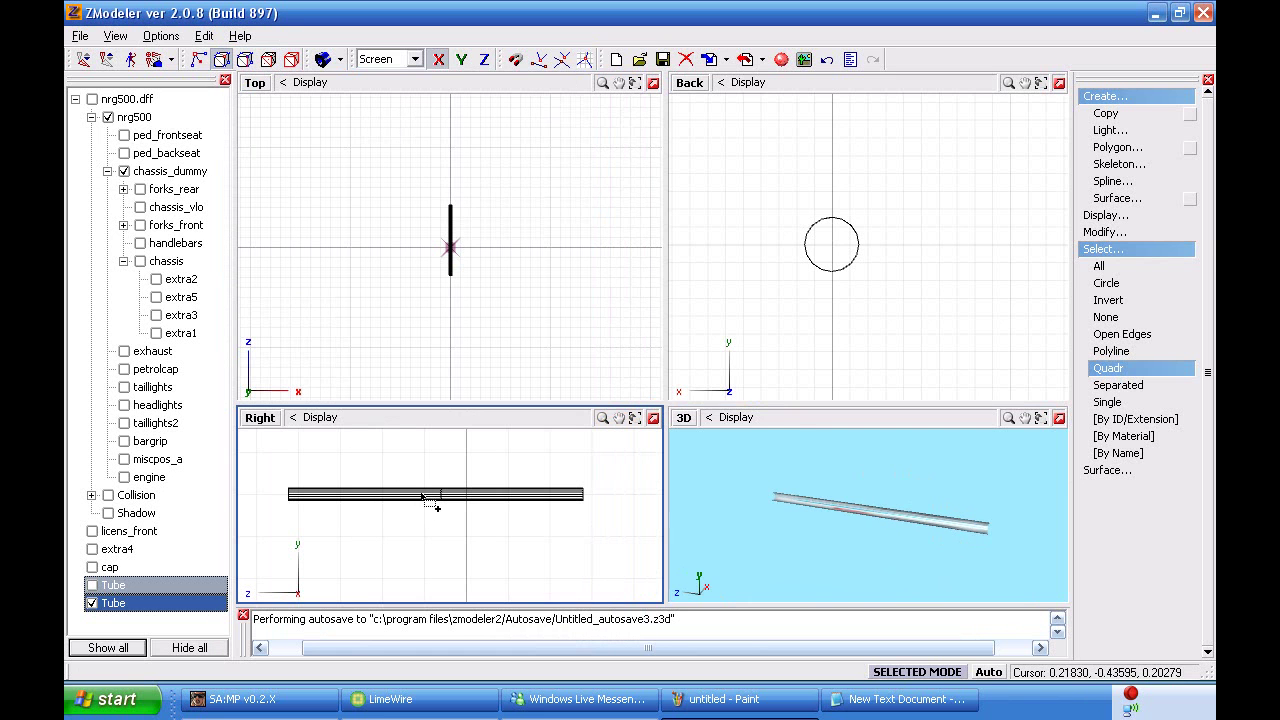
{"action": "left_click_drag", "start_coordinate": [637, 464], "coordinate": [174, 550]}
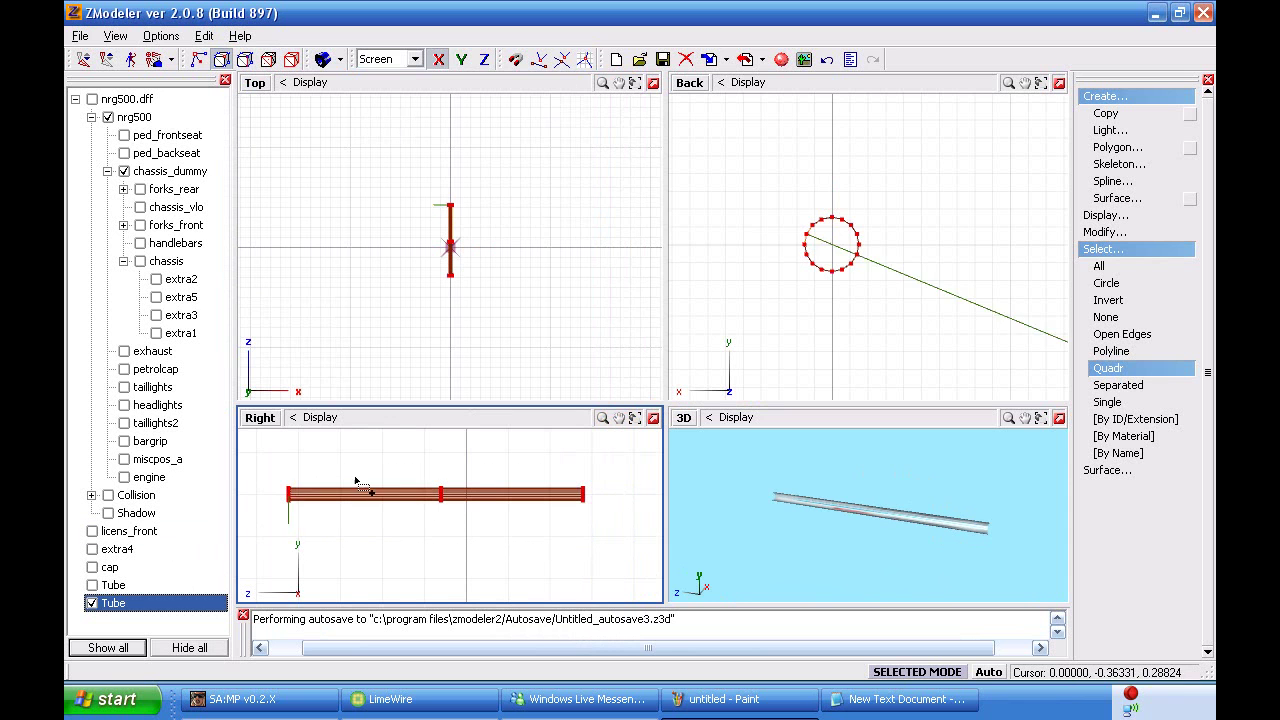
{"action": "left_click", "coordinate": [915, 671]}
{"action": "right_click", "coordinate": [451, 507]}
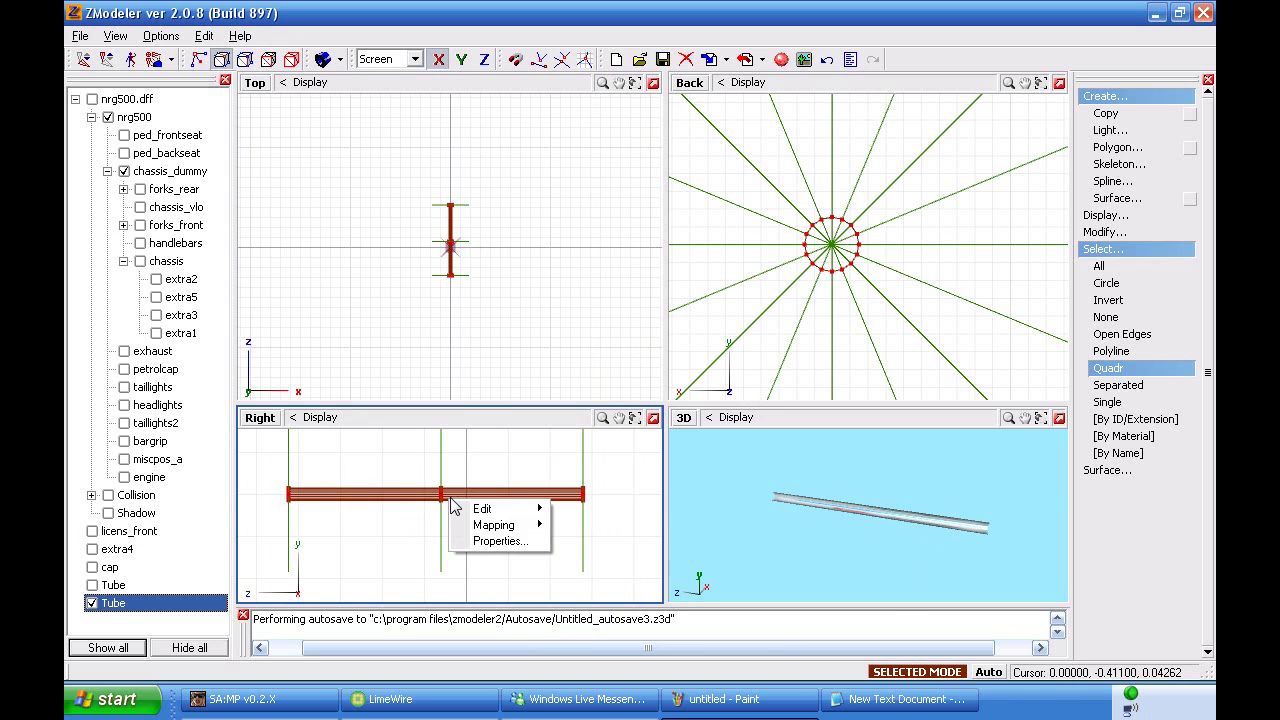
{"action": "left_click", "coordinate": [810, 265]}
{"action": "right_click", "coordinate": [812, 262]}
{"action": "mouse_move", "coordinate": [845, 268]}
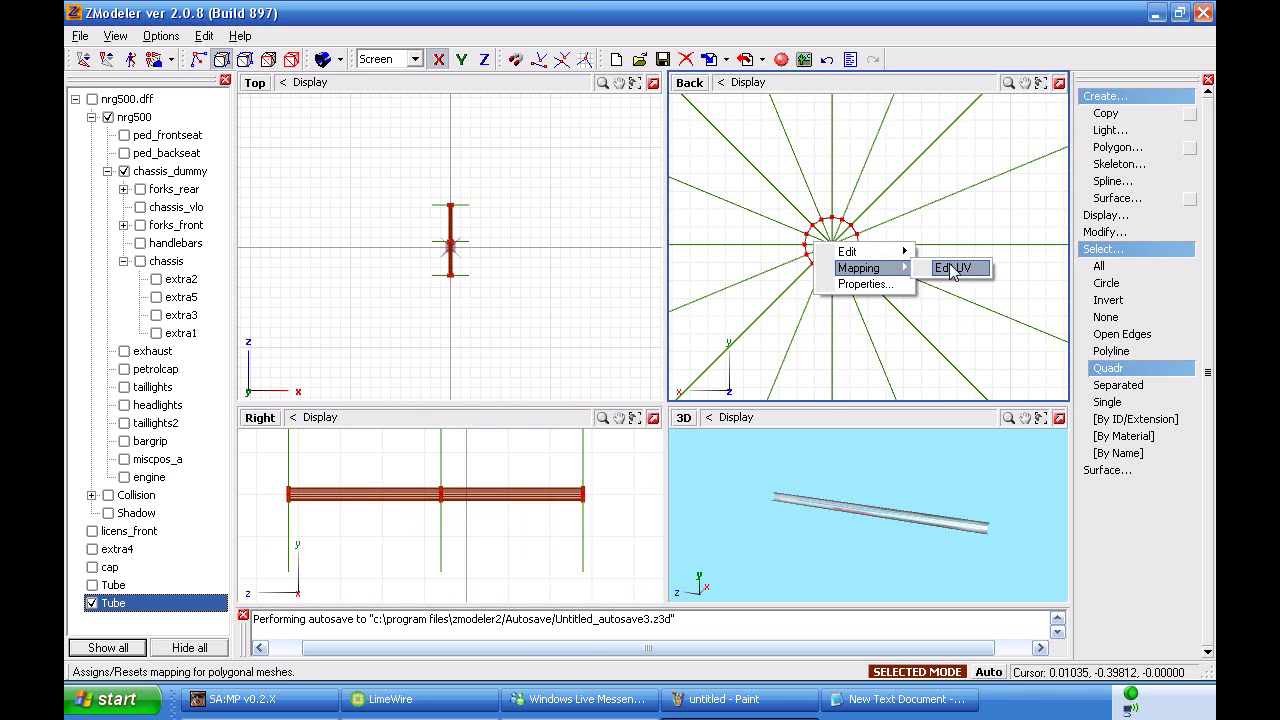
{"action": "left_click", "coordinate": [945, 268]}
{"action": "left_click", "coordinate": [652, 429]}
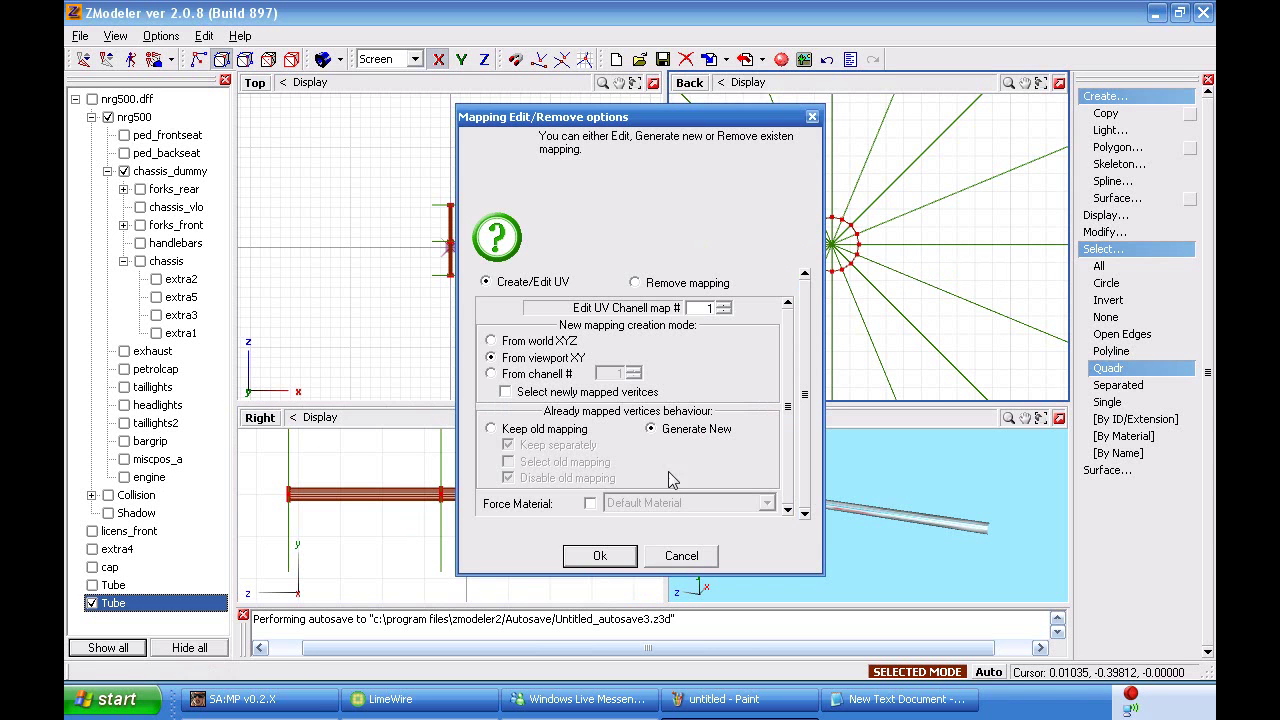
{"action": "left_click", "coordinate": [685, 556]}
- Generate new UV mapping for the inner tube's selected vertices from the Right viewport, replacing the old mapping
{"action": "right_click", "coordinate": [545, 496]}
{"action": "mouse_move", "coordinate": [600, 520]}
{"action": "left_click", "coordinate": [686, 521]}
{"action": "left_click", "coordinate": [652, 429]}
{"action": "left_click", "coordinate": [597, 552]}
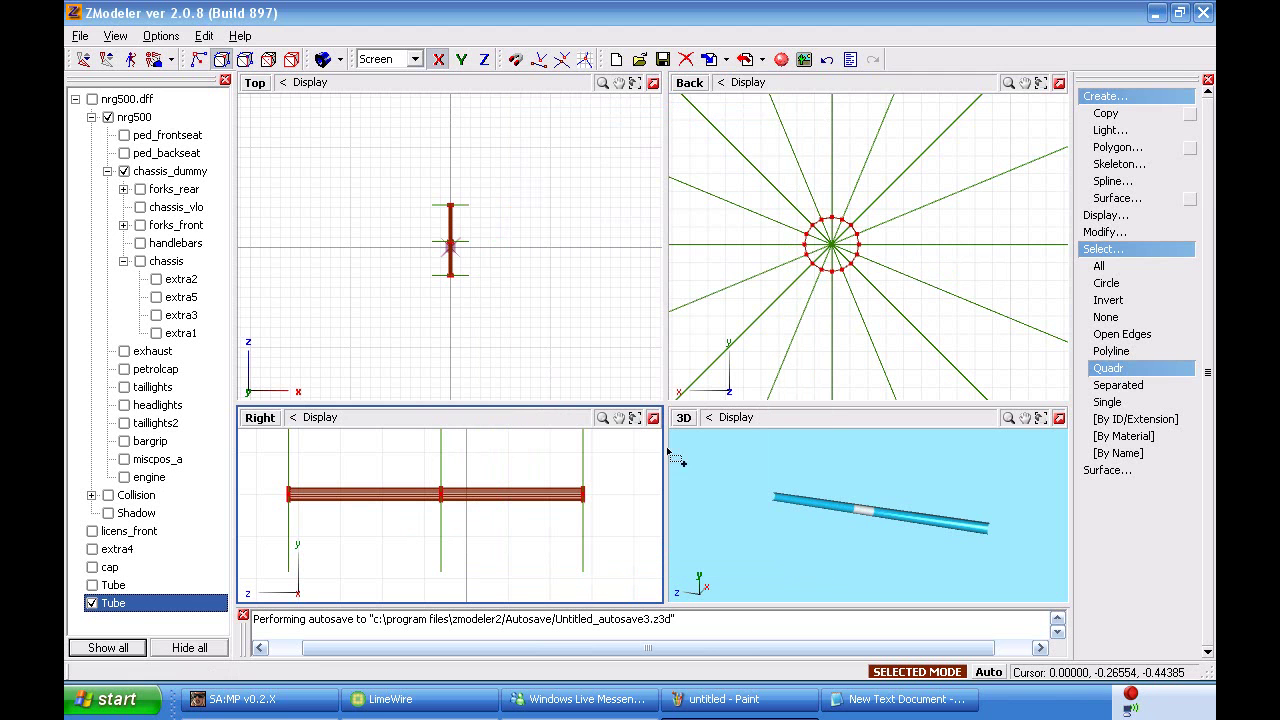
- Change the Top view to the UV Mapper and display the neon material's texture in it
{"action": "left_click", "coordinate": [254, 82]}
{"action": "left_click", "coordinate": [310, 352]}
{"action": "left_click", "coordinate": [273, 389]}
{"action": "left_click", "coordinate": [281, 197]}
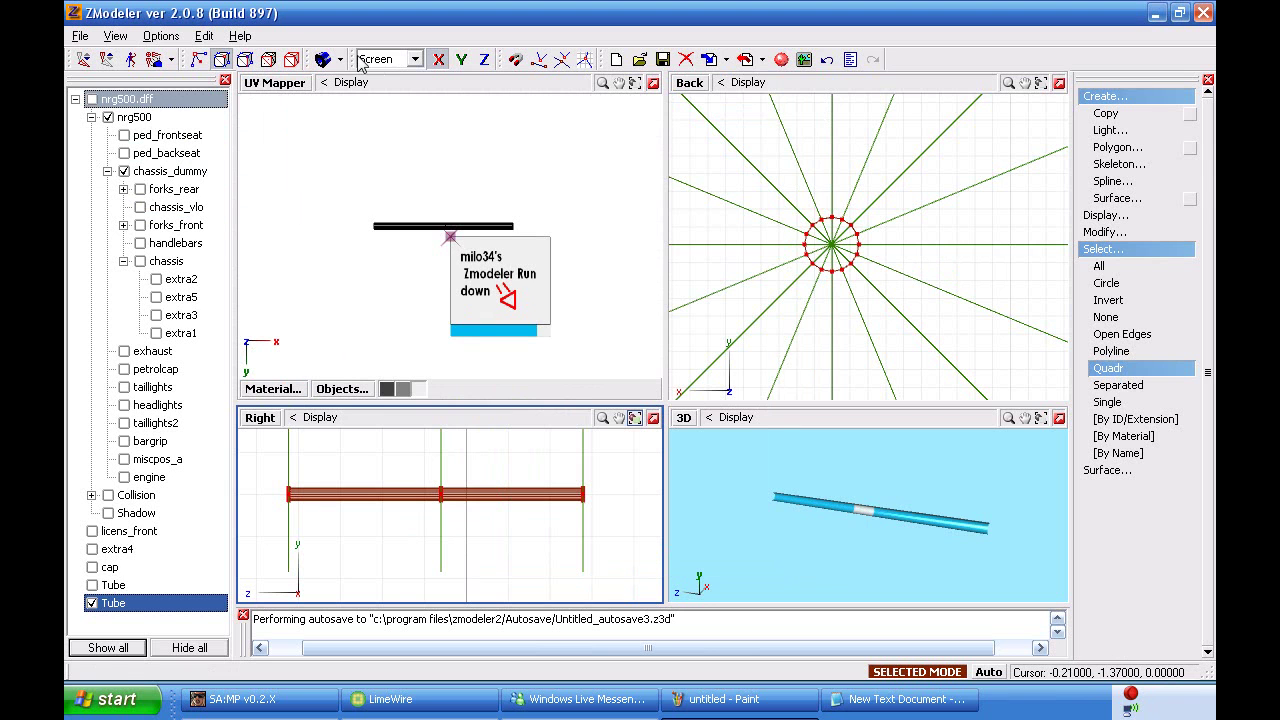
- Select the inner tube's UV vertices in the UV Mapper and scale them horizontally down to a small patch
{"action": "left_click", "coordinate": [325, 60]}
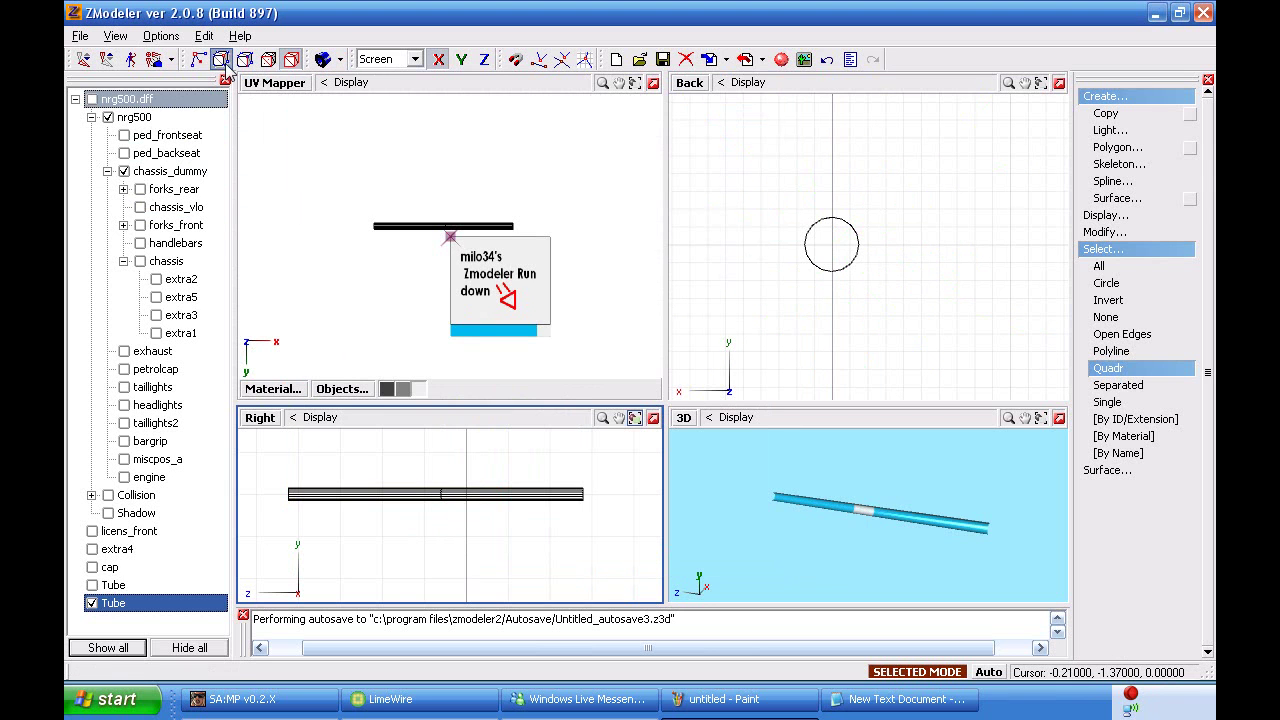
{"action": "left_click", "coordinate": [432, 226]}
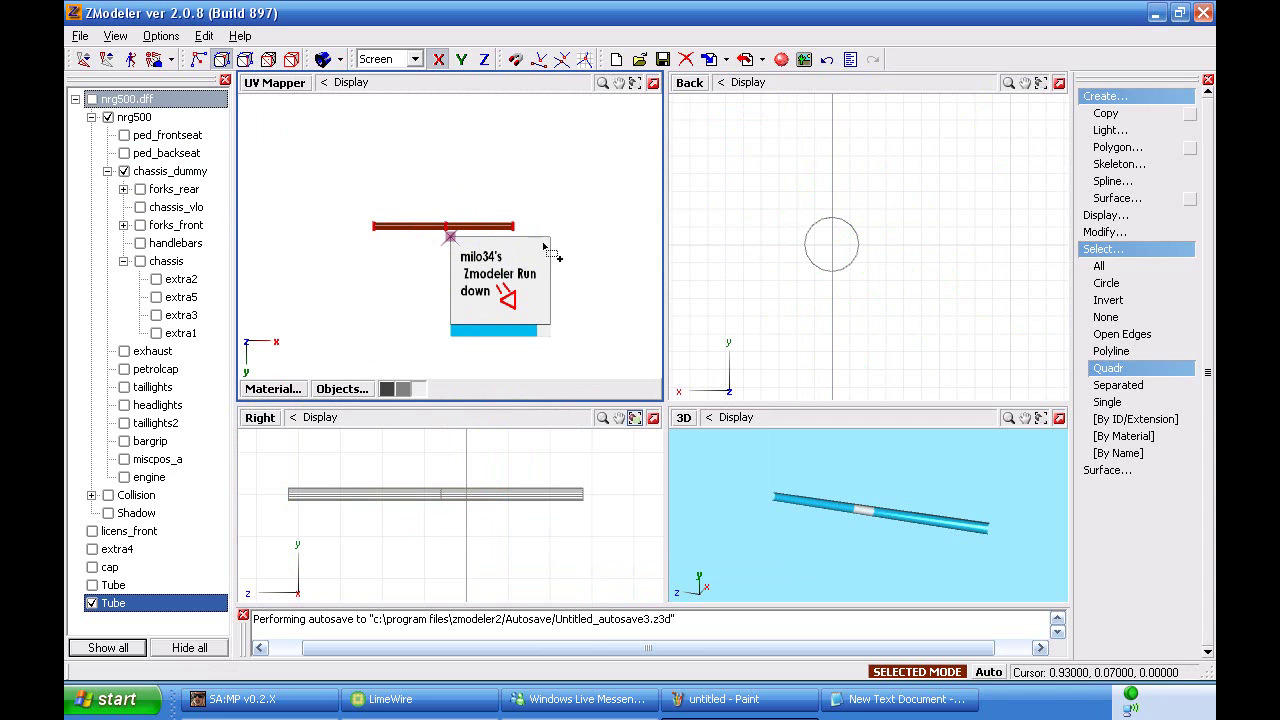
{"action": "left_click", "coordinate": [1105, 231]}
{"action": "left_click", "coordinate": [1137, 351]}
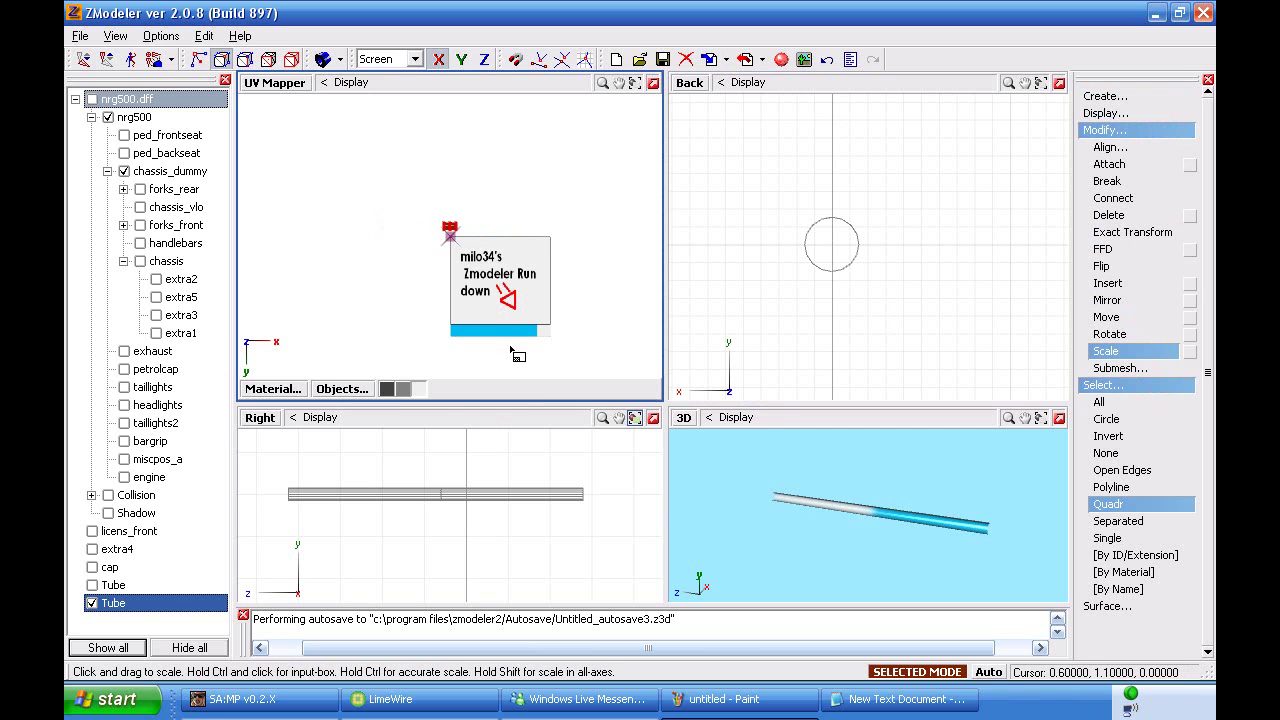
- Move the UV patch onto the light block beside the blue strip in the texture's lower right corner
{"action": "left_click", "coordinate": [1106, 317]}
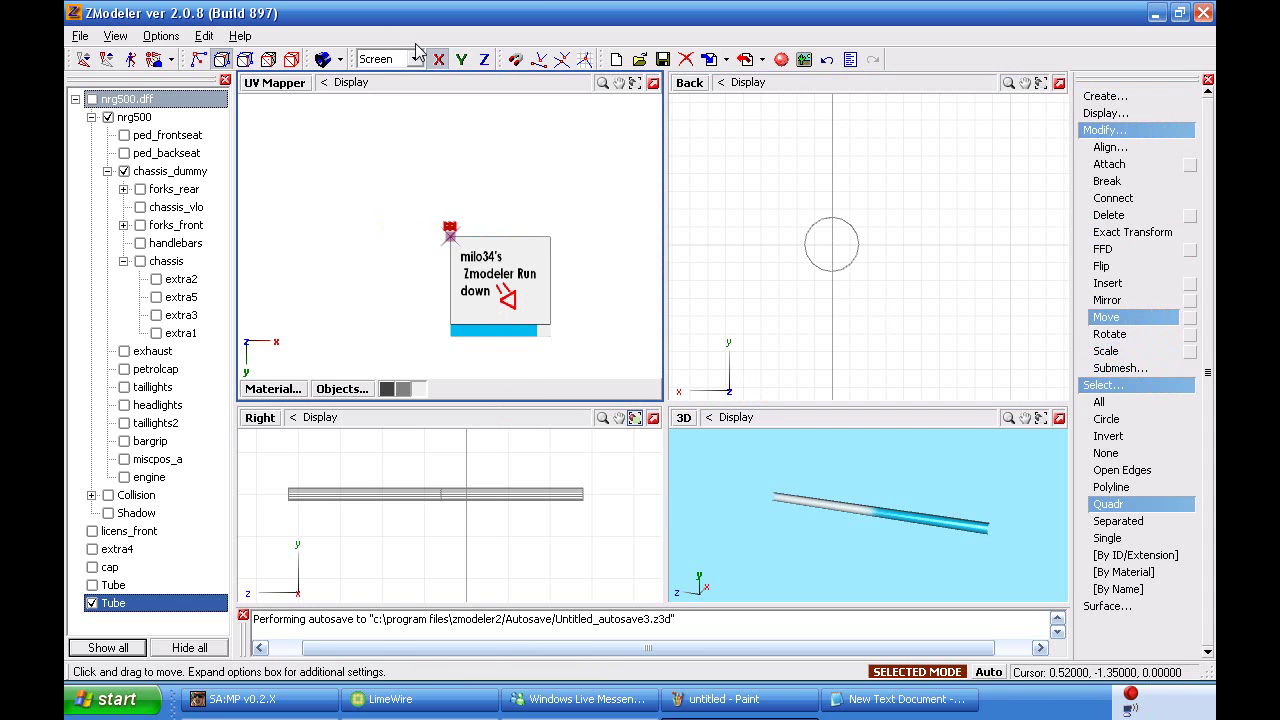
{"action": "left_click_drag", "start_coordinate": [460, 226], "coordinate": [527, 299]}
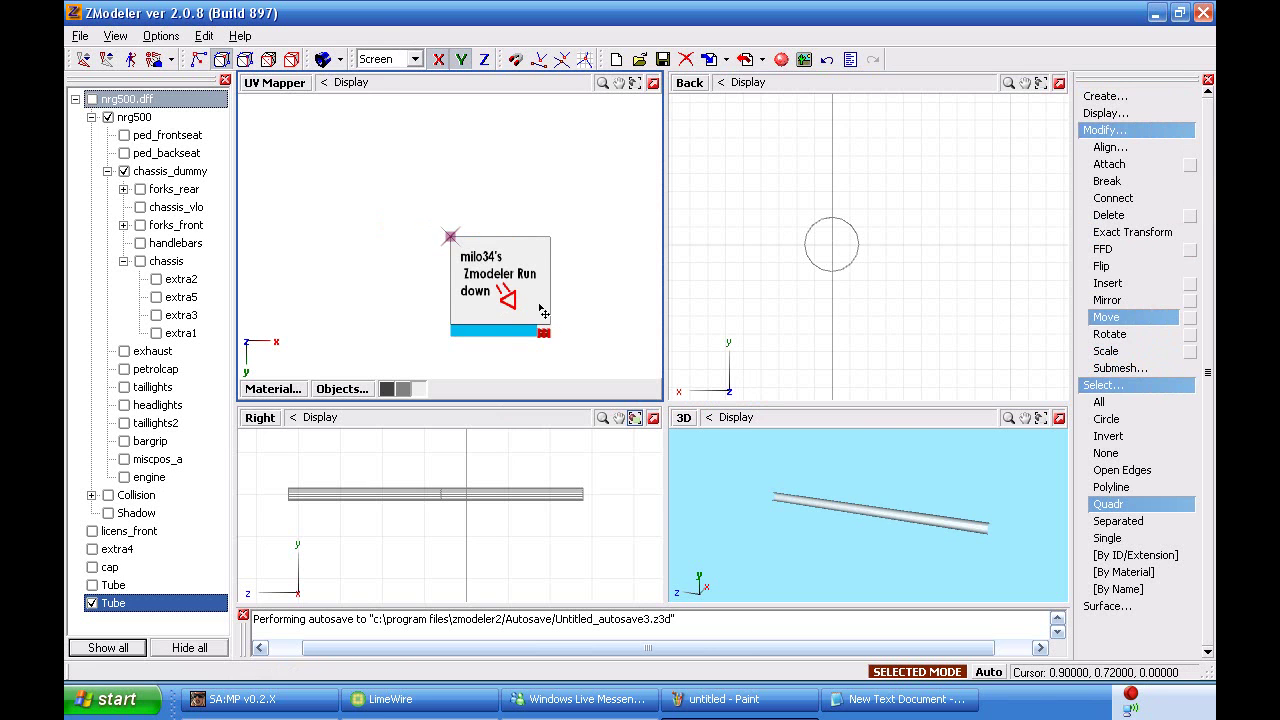
{"action": "scroll", "coordinate": [544, 312], "scroll_direction": "up", "scroll_amount": 8}
{"action": "scroll", "coordinate": [549, 330], "scroll_direction": "up", "scroll_amount": 6}
{"action": "left_click_drag", "start_coordinate": [465, 204], "coordinate": [467, 170]}
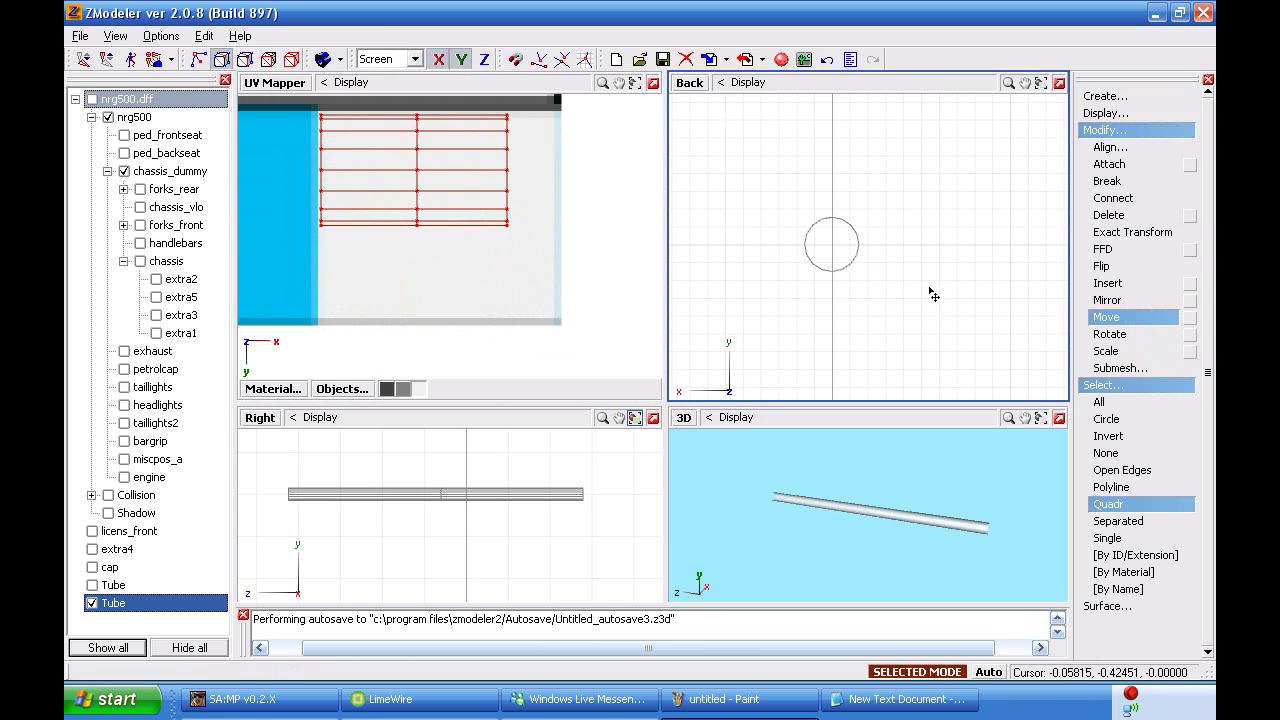
- Scale the inner tube's UV patch slightly smaller and move it back onto the light block beside the blue strip
{"action": "left_click", "coordinate": [1108, 351]}
{"action": "left_click_drag", "start_coordinate": [497, 212], "coordinate": [491, 203]}
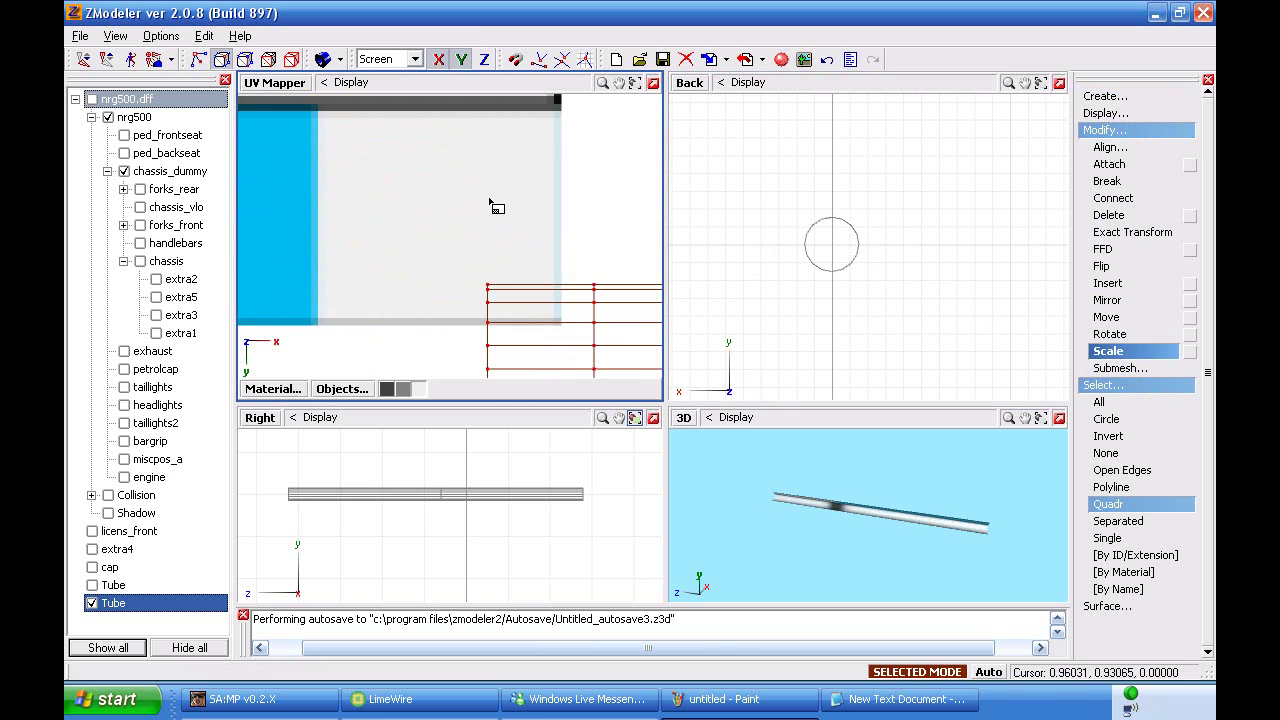
{"action": "left_click", "coordinate": [1106, 317]}
{"action": "left_click_drag", "start_coordinate": [580, 303], "coordinate": [470, 242]}
{"action": "left_click", "coordinate": [1109, 333]}
{"action": "left_click", "coordinate": [1130, 317]}
{"action": "left_click_drag", "start_coordinate": [580, 281], "coordinate": [497, 229]}
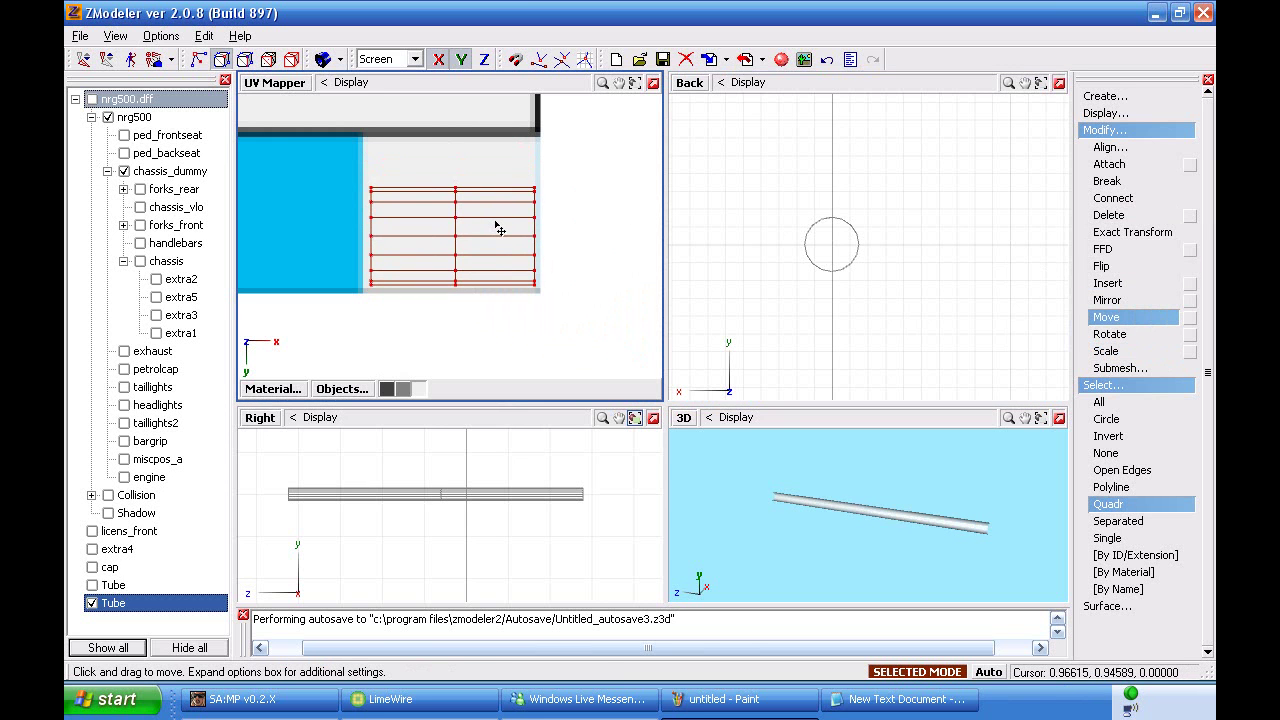
- Restrict transformations to the vertical axis, then scale the UV patch and shift it vertically towards the light block
{"action": "left_click", "coordinate": [1144, 352]}
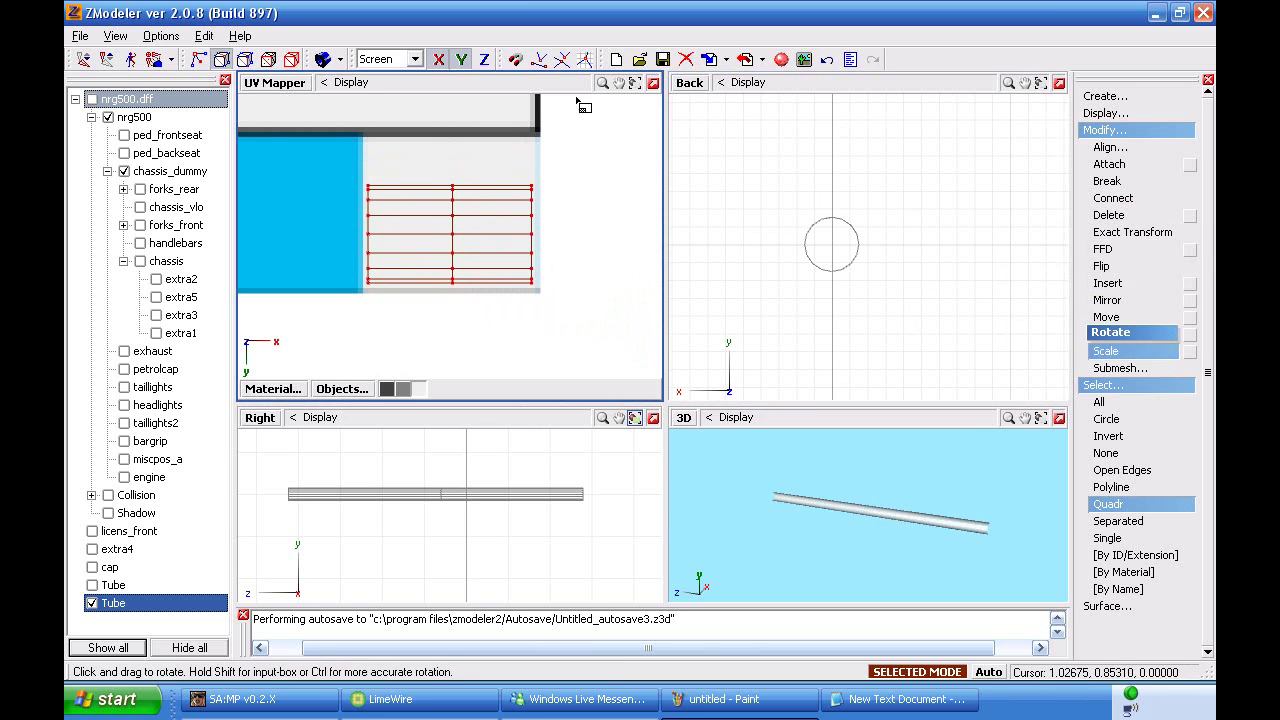
{"action": "left_click", "coordinate": [440, 64]}
{"action": "left_click_drag", "start_coordinate": [481, 126], "coordinate": [482, 119]}
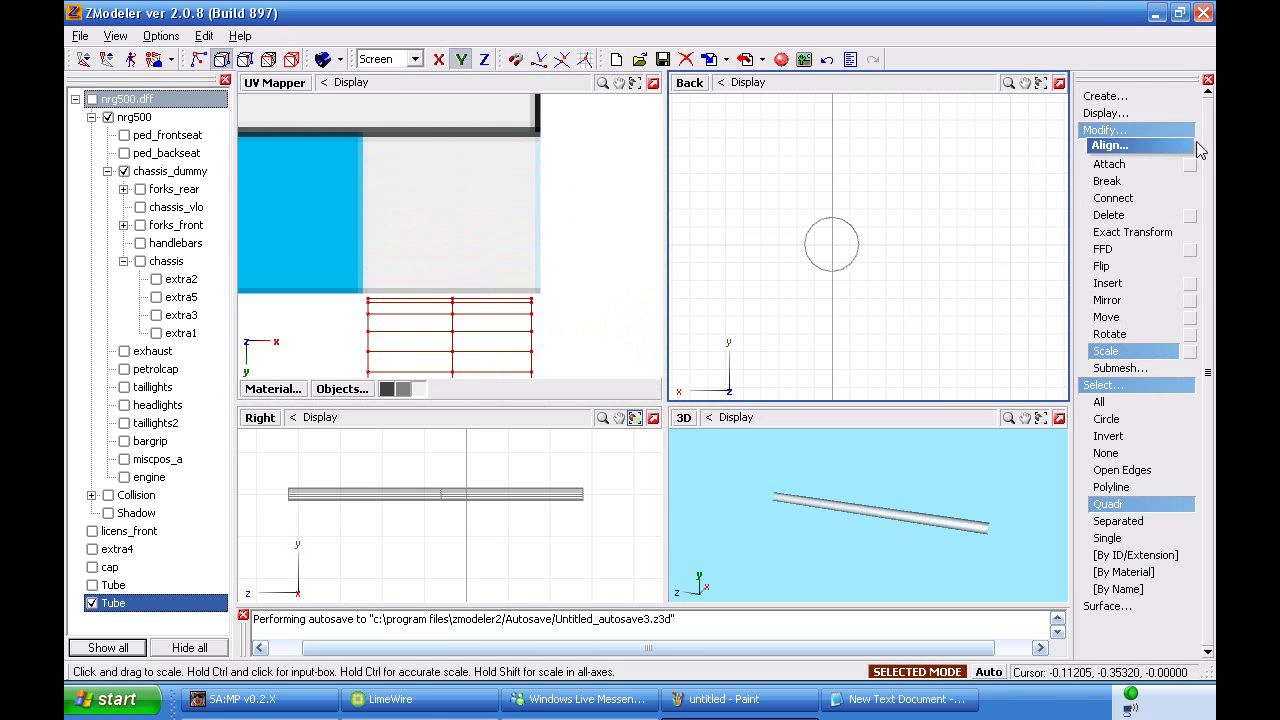
{"action": "left_click", "coordinate": [1154, 320]}
{"action": "left_click_drag", "start_coordinate": [390, 314], "coordinate": [430, 160]}
{"action": "left_click", "coordinate": [1157, 352]}
{"action": "left_click_drag", "start_coordinate": [477, 299], "coordinate": [493, 110]}
- Stretch the UV patch vertically to the light block's full height and move it up to fill the block
{"action": "left_click", "coordinate": [1123, 316]}
{"action": "left_click", "coordinate": [1106, 351]}
{"action": "left_click_drag", "start_coordinate": [600, 309], "coordinate": [543, 194]}
{"action": "left_click", "coordinate": [1106, 317]}
{"action": "left_click", "coordinate": [1106, 351]}
{"action": "left_click_drag", "start_coordinate": [645, 198], "coordinate": [640, 316]}
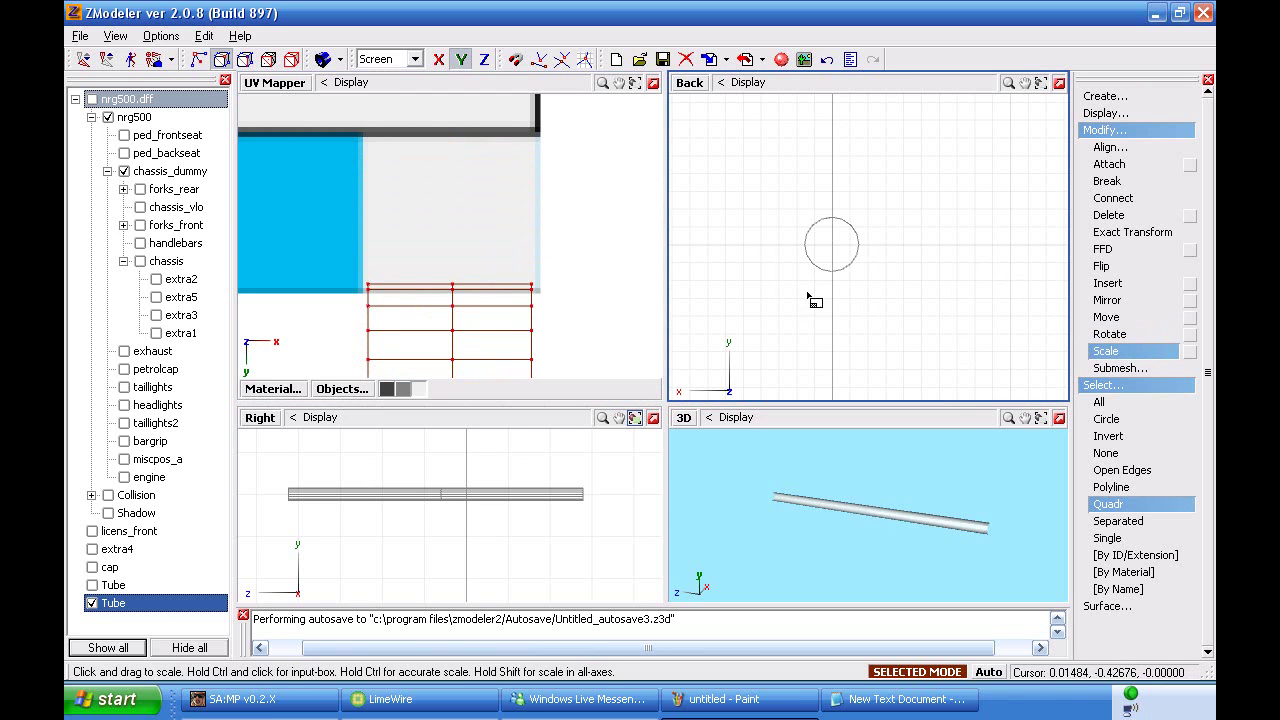
{"action": "left_click", "coordinate": [1140, 318]}
{"action": "left_click_drag", "start_coordinate": [525, 311], "coordinate": [520, 166]}
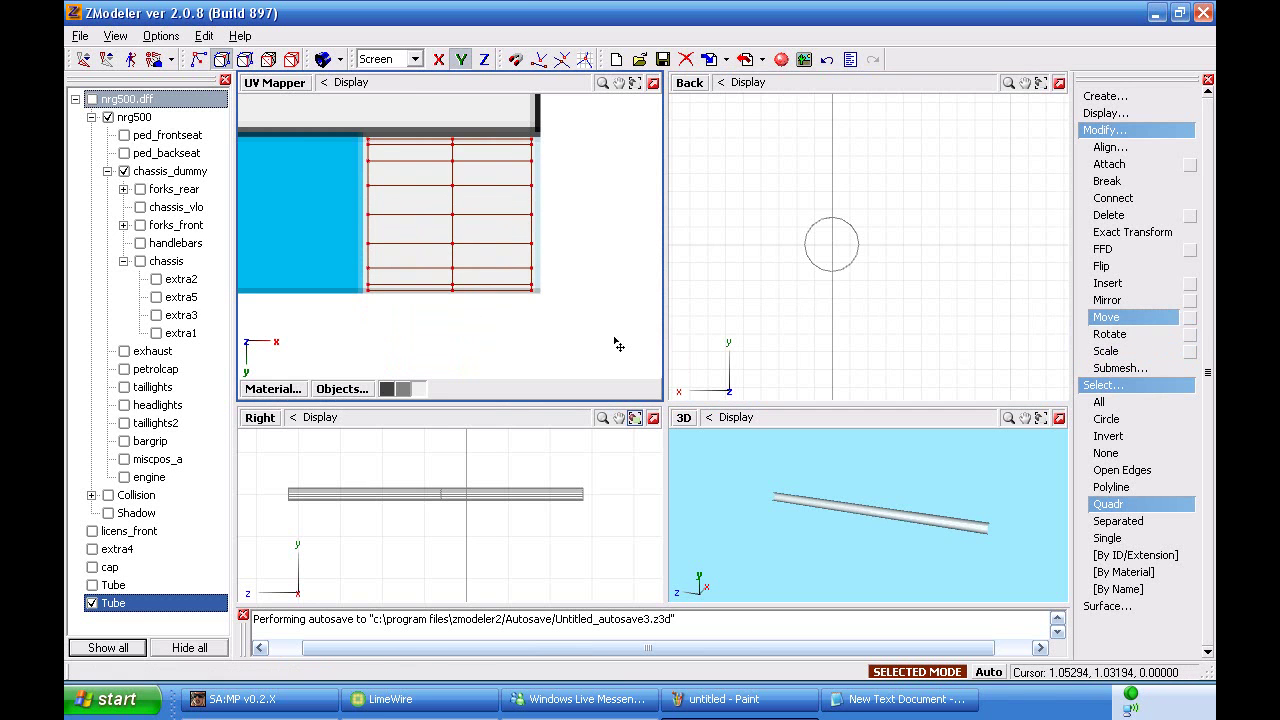
- Deselect the inner tube's UV vertices and change the UV Mapper back to the Top view
{"action": "left_click_drag", "start_coordinate": [529, 257], "coordinate": [324, 116]}
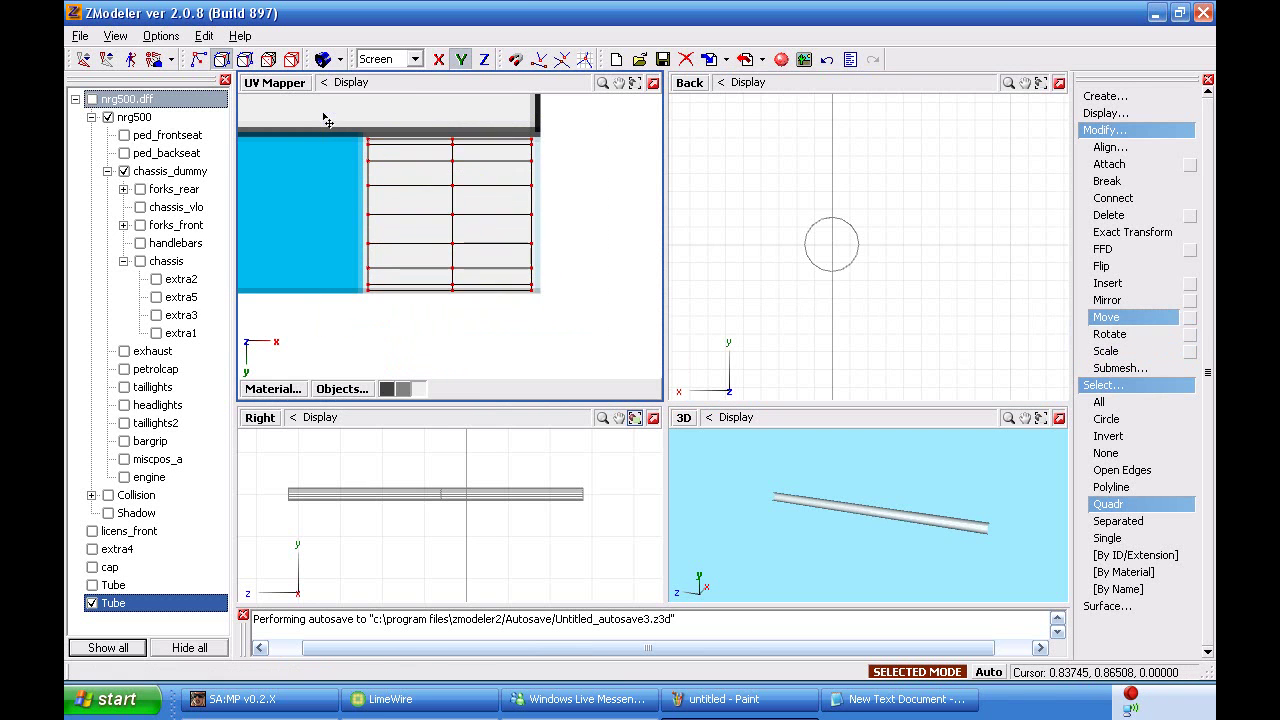
{"action": "scroll", "coordinate": [326, 118], "scroll_direction": "up", "scroll_amount": 3}
{"action": "scroll", "coordinate": [335, 124], "scroll_direction": "down", "scroll_amount": 4}
{"action": "scroll", "coordinate": [414, 300], "scroll_direction": "up", "scroll_amount": 5}
{"action": "scroll", "coordinate": [477, 277], "scroll_direction": "down", "scroll_amount": 6}
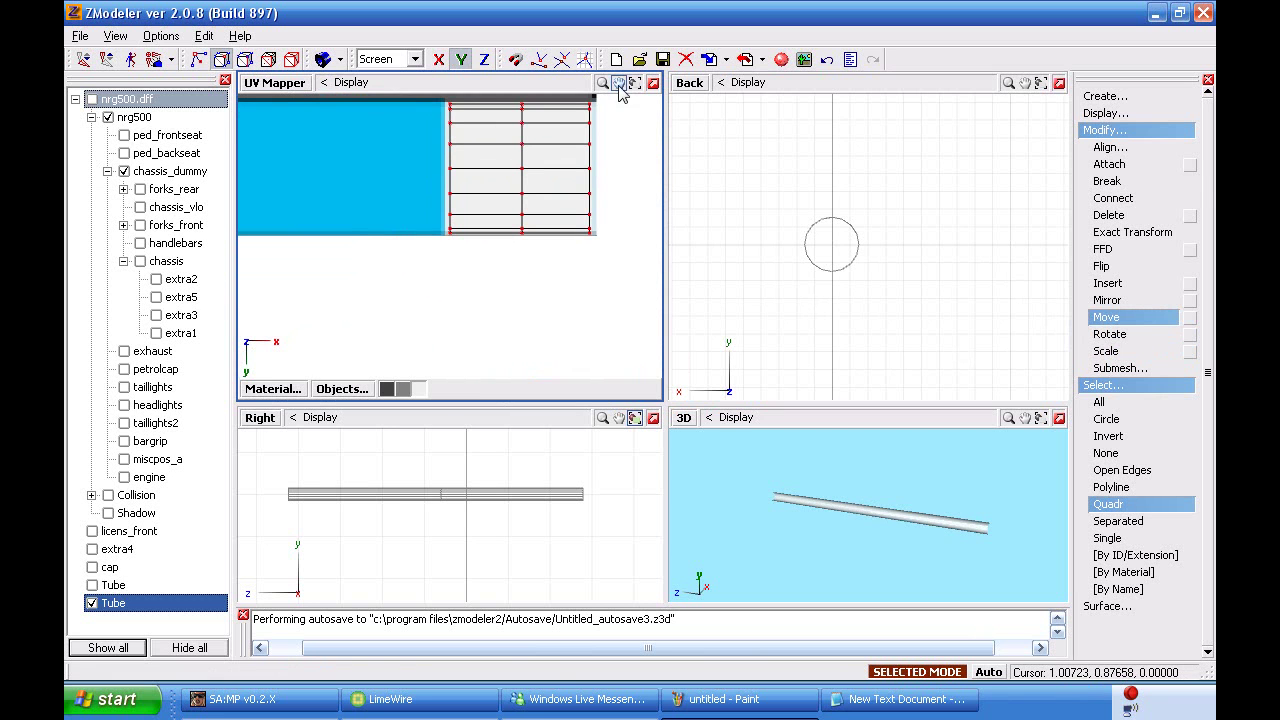
{"action": "left_click", "coordinate": [297, 92]}
{"action": "left_click", "coordinate": [310, 165]}
{"action": "left_click", "coordinate": [894, 535]}
{"action": "middle_click_drag", "start_coordinate": [894, 535], "coordinate": [898, 506]}
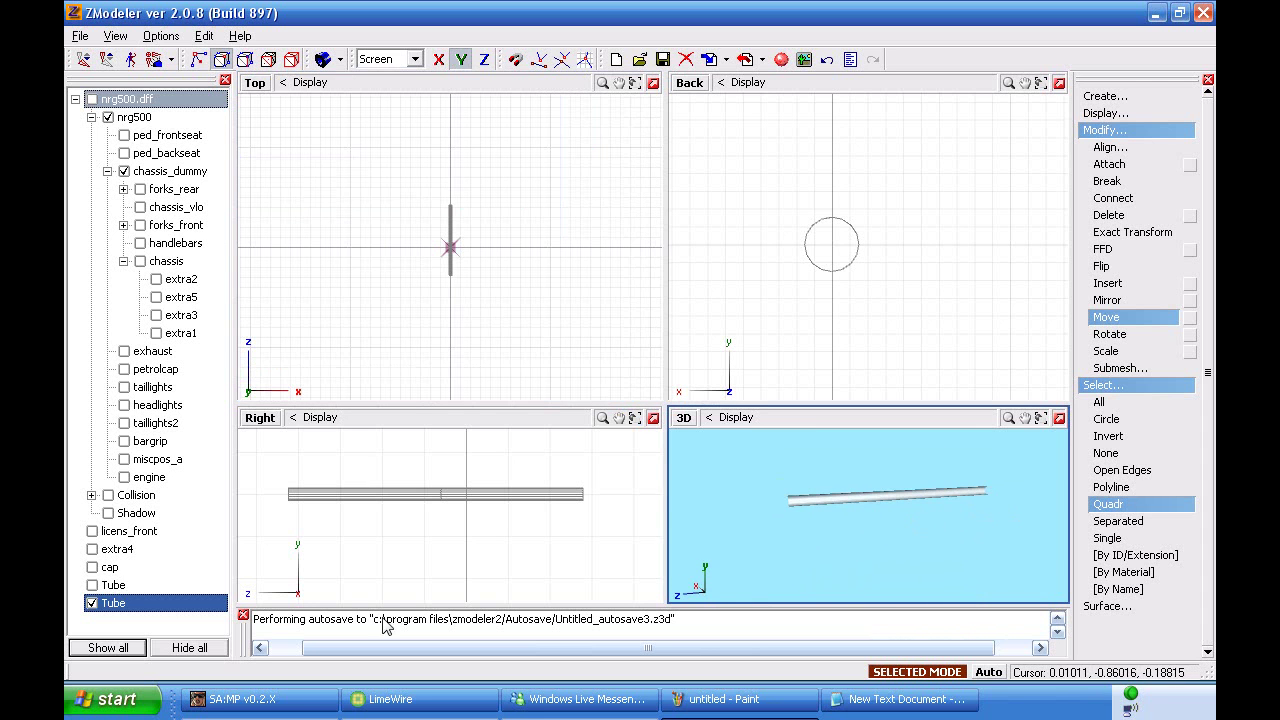
- Show only the outer tube in place of the inner one and select the neon_outer material in the Materials Editor
{"action": "left_click", "coordinate": [92, 585]}
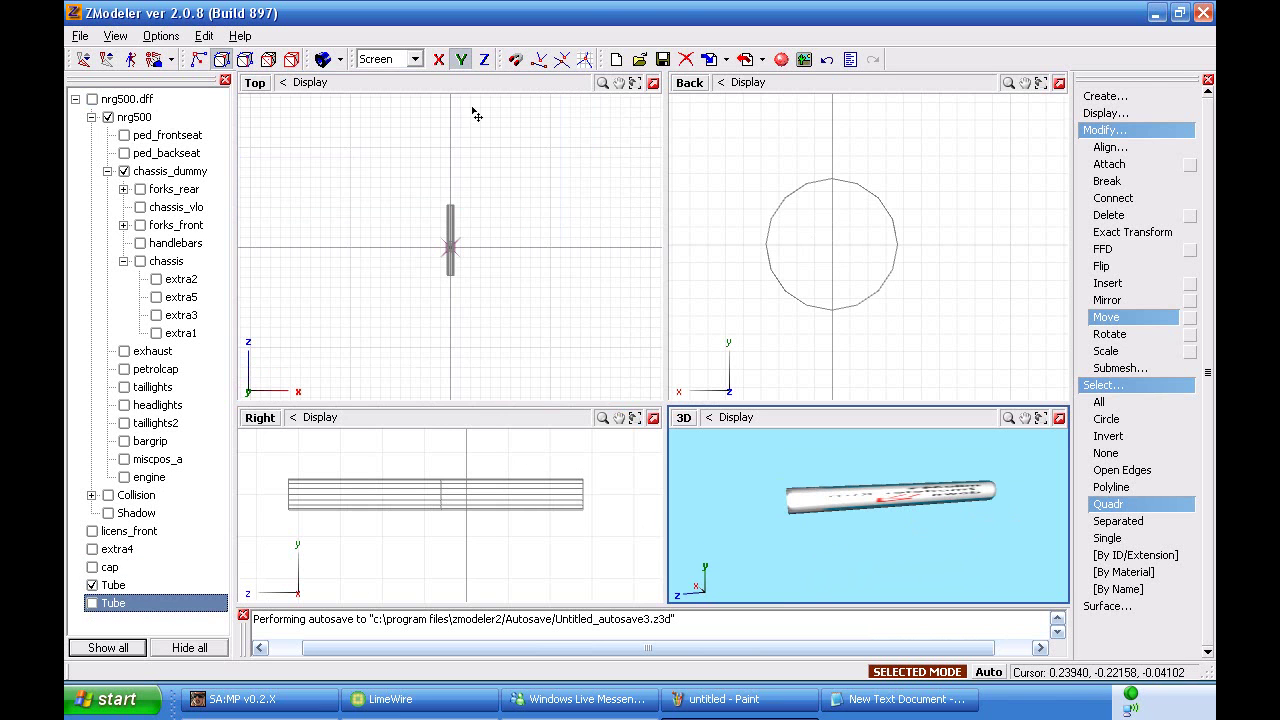
{"action": "left_click", "coordinate": [781, 59]}
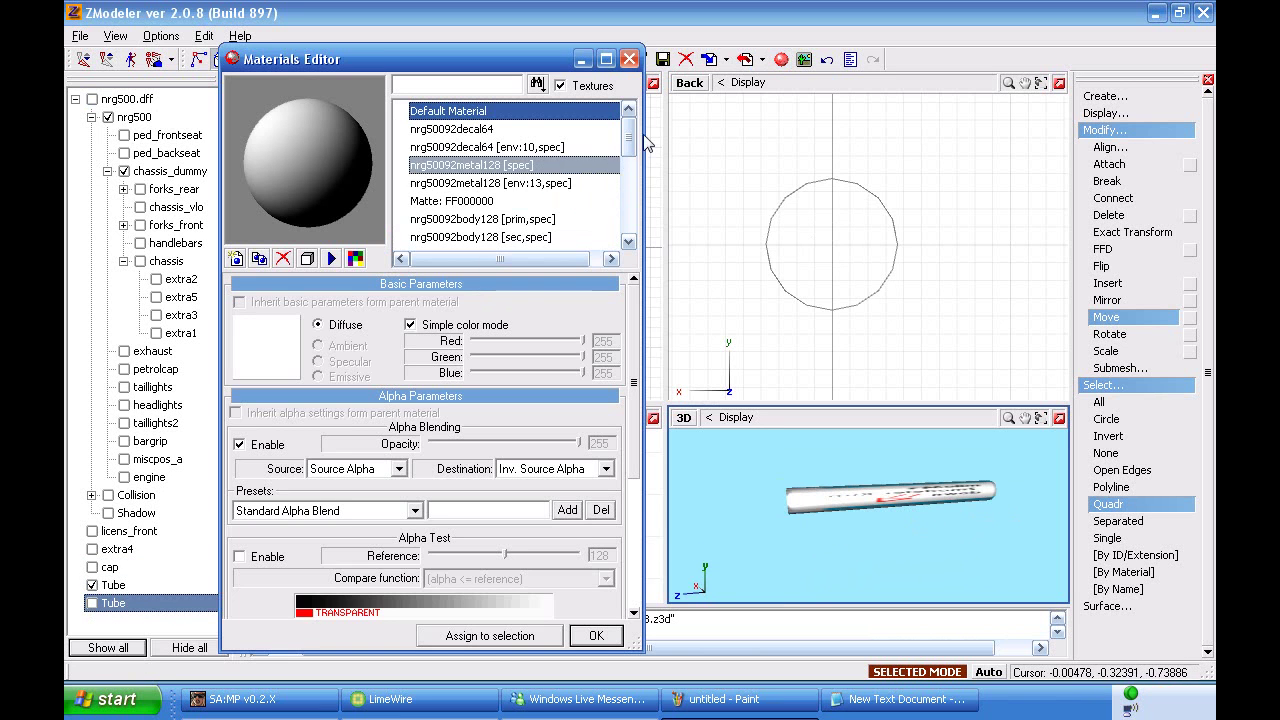
{"action": "scroll", "coordinate": [612, 250], "scroll_direction": "down", "scroll_amount": 2}
{"action": "left_click", "coordinate": [522, 238]}
{"action": "left_click", "coordinate": [506, 219]}
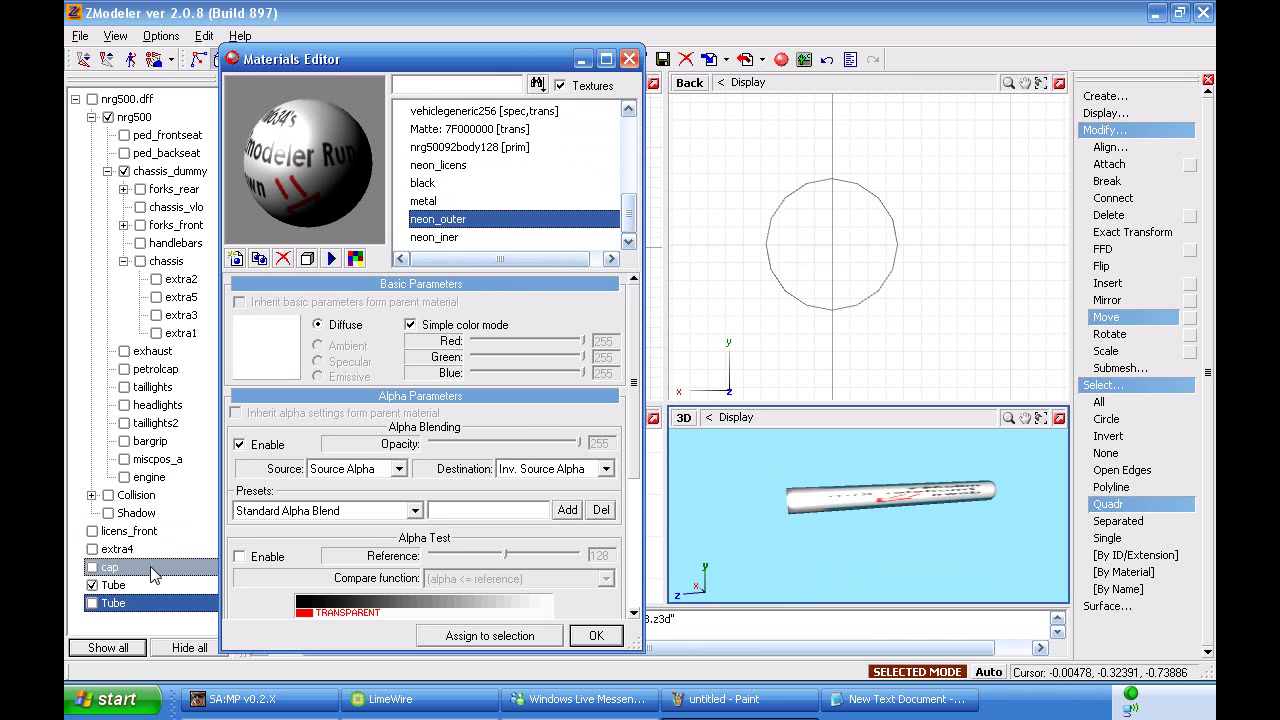
{"action": "left_click", "coordinate": [256, 558]}
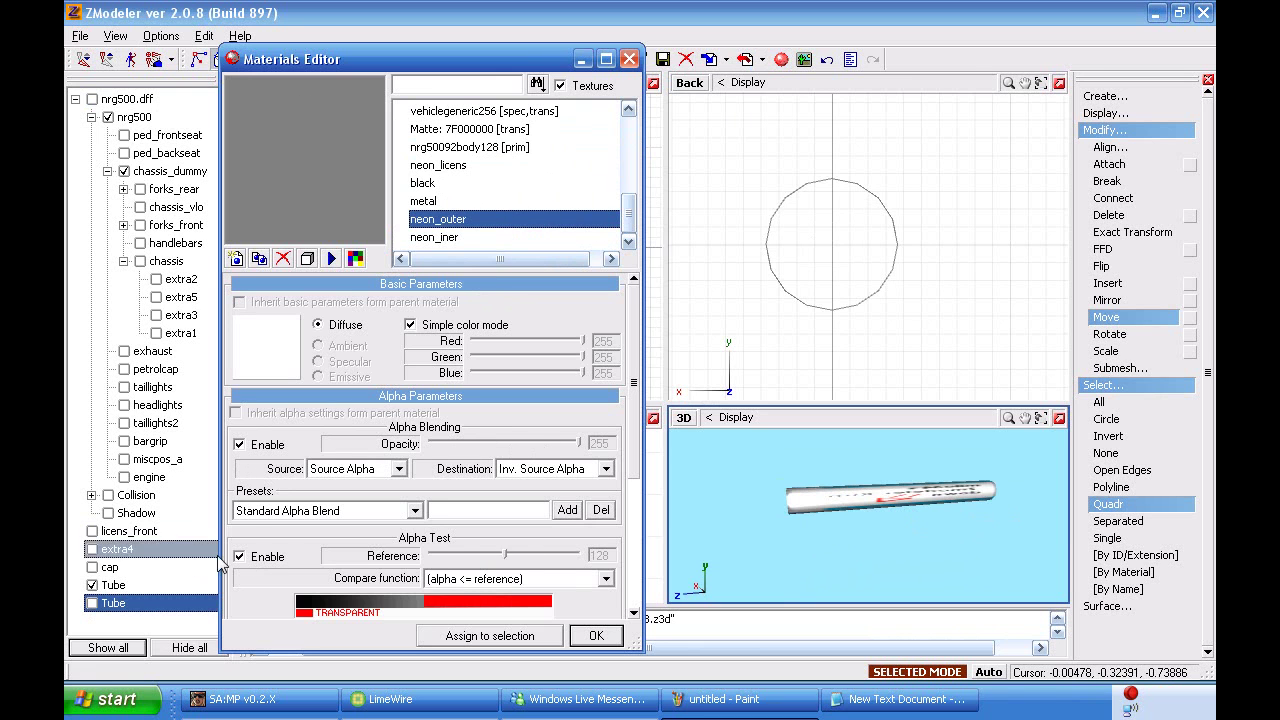
{"action": "left_click", "coordinate": [253, 558]}
{"action": "left_click", "coordinate": [246, 440]}
{"action": "left_click", "coordinate": [247, 444]}
- Set the neon_outer material's alpha blending opacity to 153 and accept the material changes
{"action": "left_click", "coordinate": [554, 443]}
{"action": "left_click", "coordinate": [533, 443]}
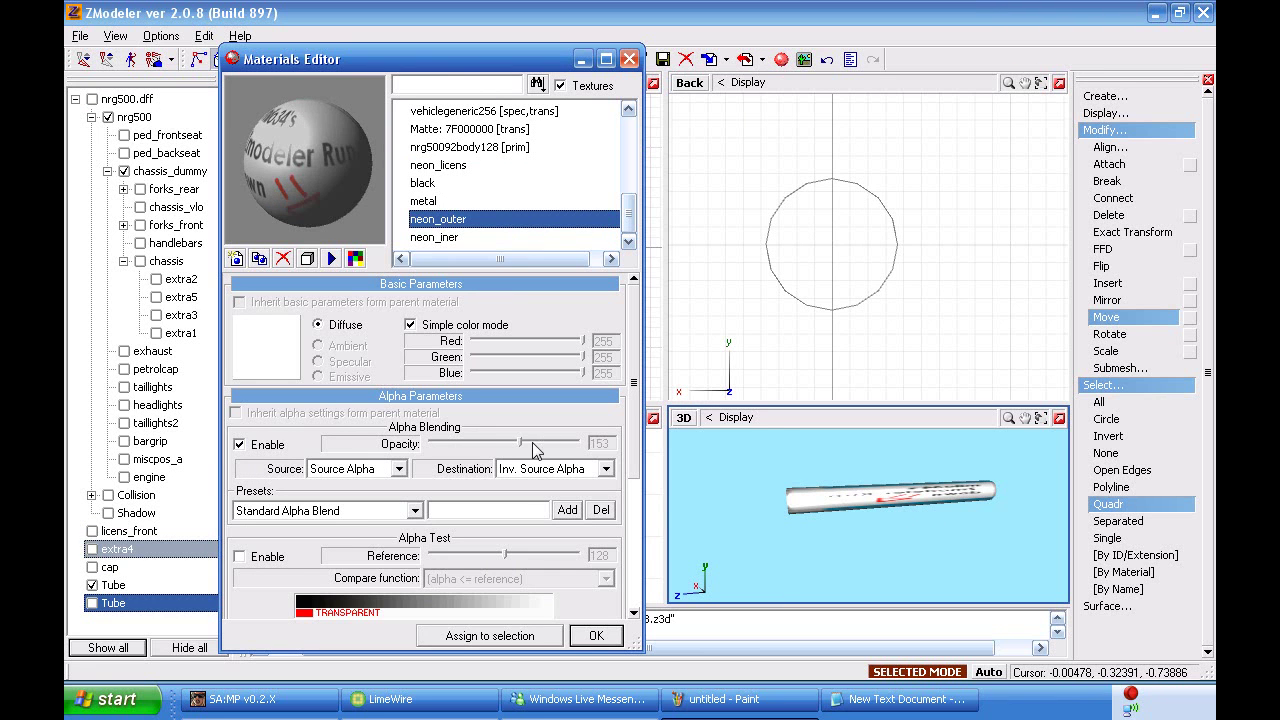
{"action": "middle_click_drag", "start_coordinate": [880, 498], "coordinate": [845, 510]}
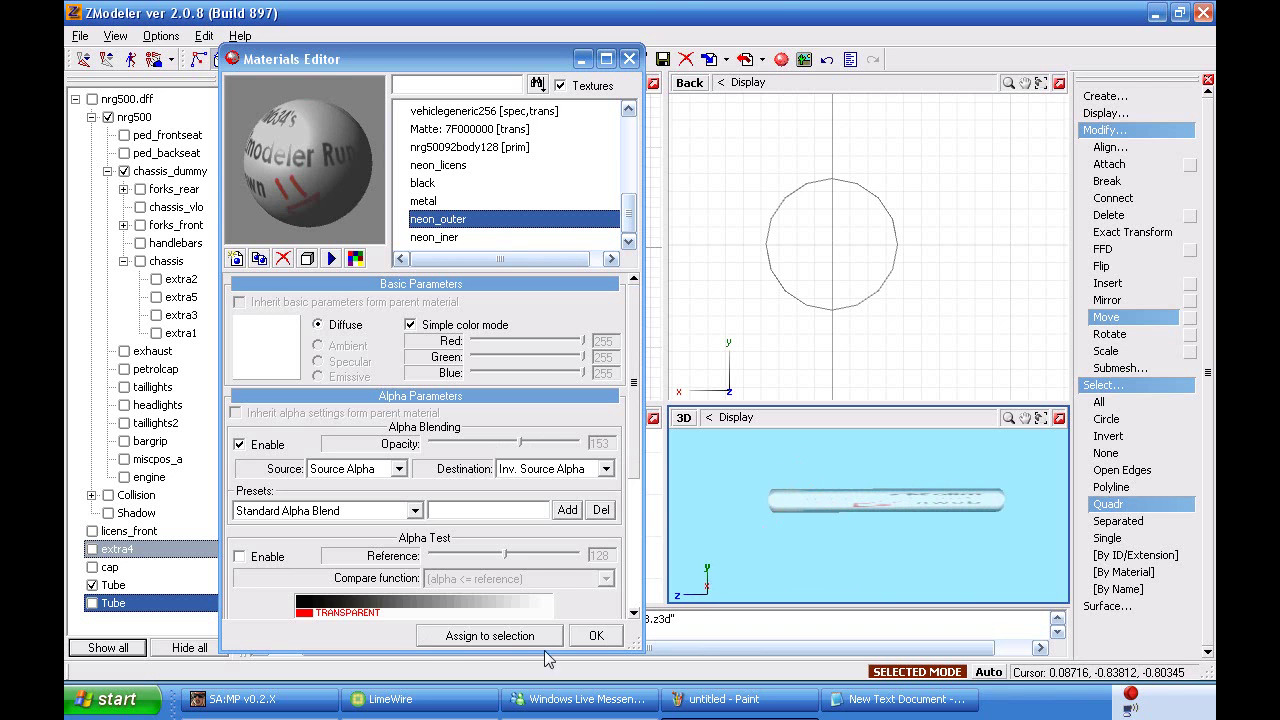
{"action": "left_click", "coordinate": [596, 636]}
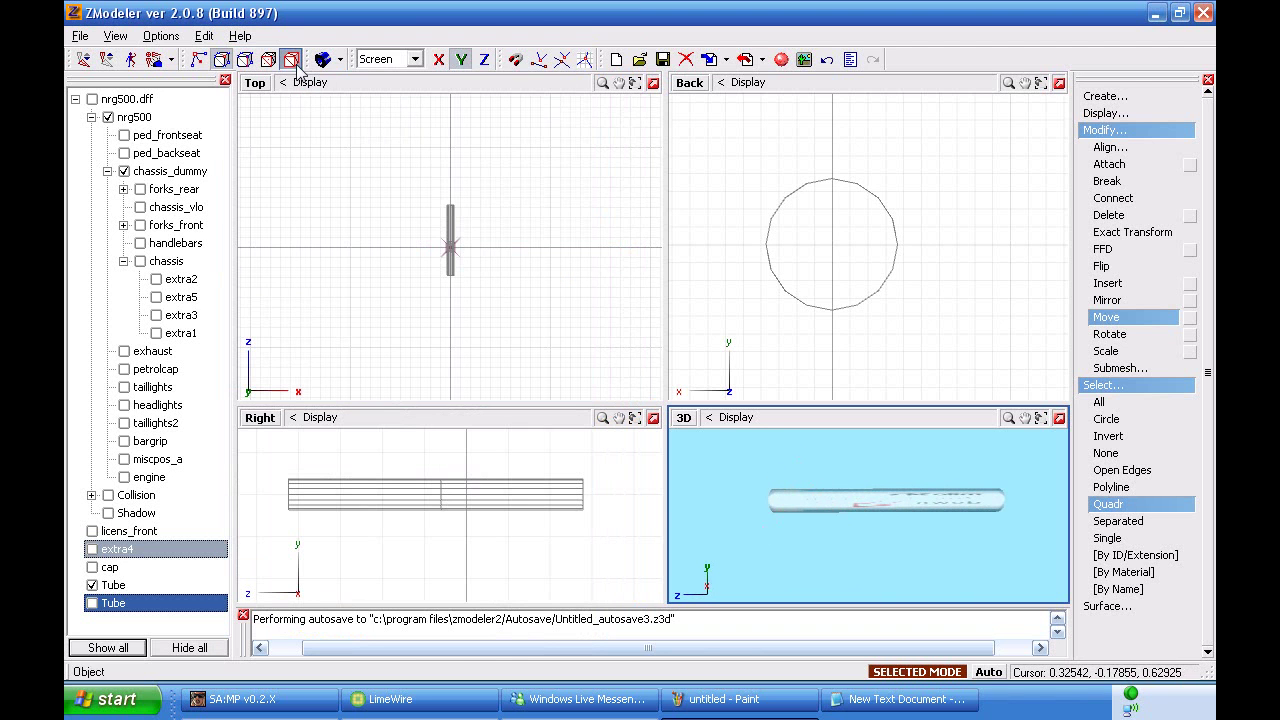
- Open the outer tube's object properties and check which material its polygons use
{"action": "left_click", "coordinate": [453, 495]}
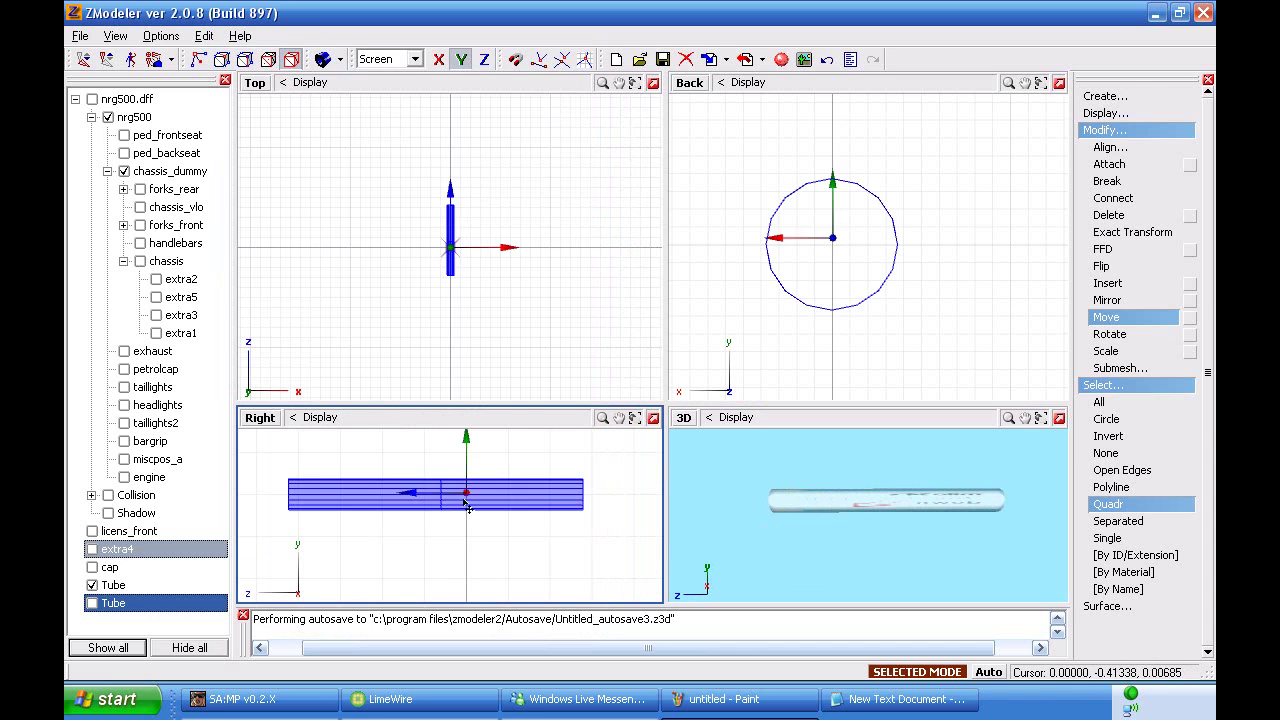
{"action": "right_click", "coordinate": [545, 496]}
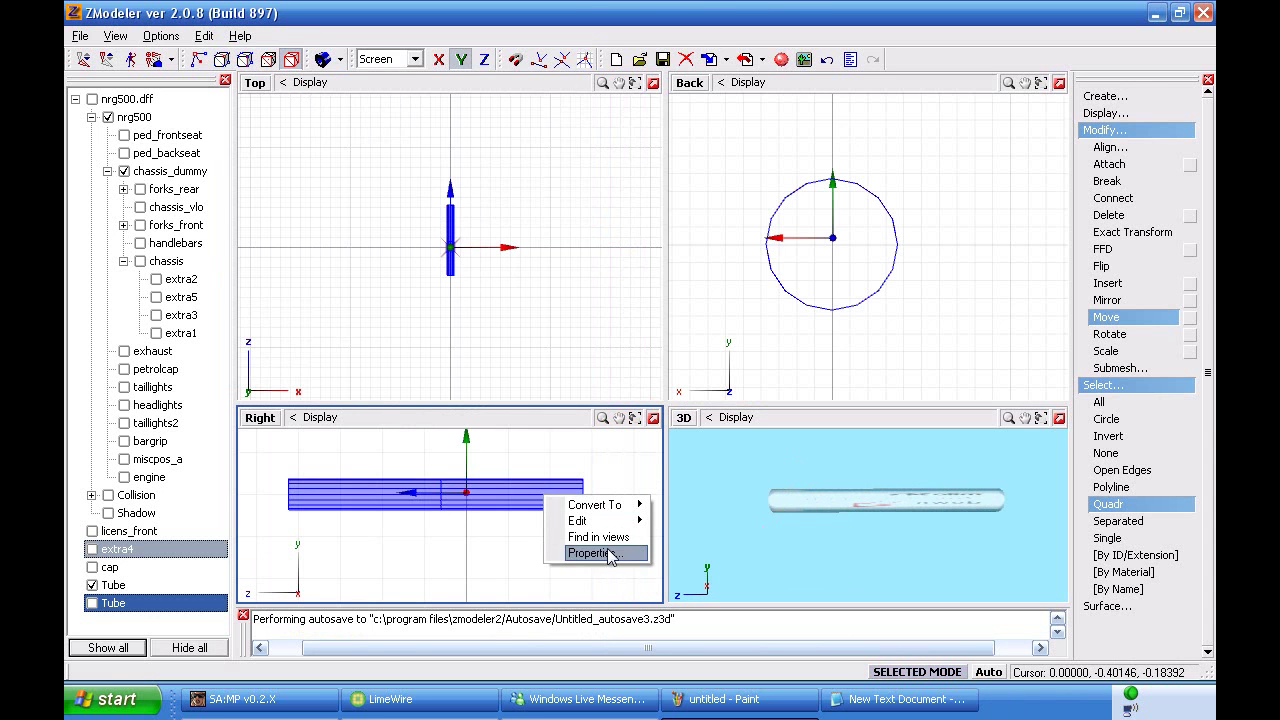
{"action": "left_click", "coordinate": [590, 553]}
{"action": "left_click", "coordinate": [480, 440]}
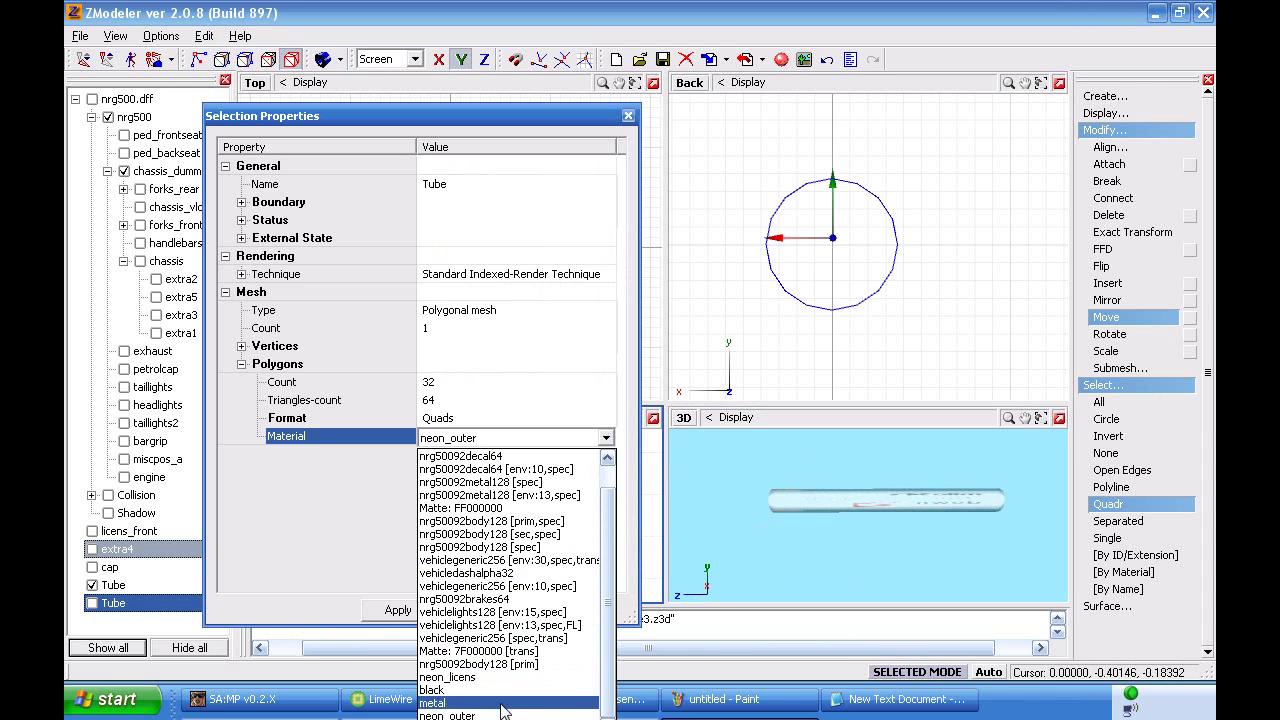
{"action": "left_click", "coordinate": [503, 703]}
{"action": "left_click", "coordinate": [477, 610]}
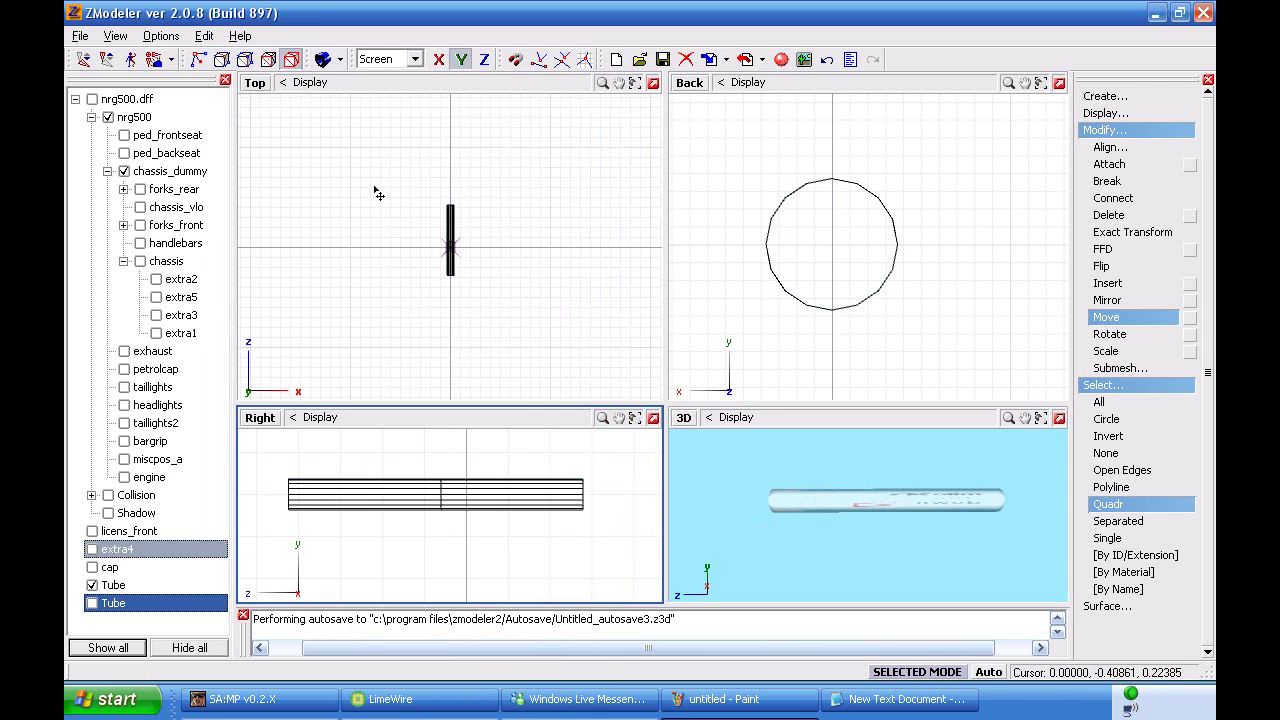
- Reopen the neon_outer material and set its alpha blending opacity to 176
{"action": "left_click", "coordinate": [789, 60]}
{"action": "left_click_drag", "start_coordinate": [628, 146], "coordinate": [628, 224]}
{"action": "left_click", "coordinate": [545, 219]}
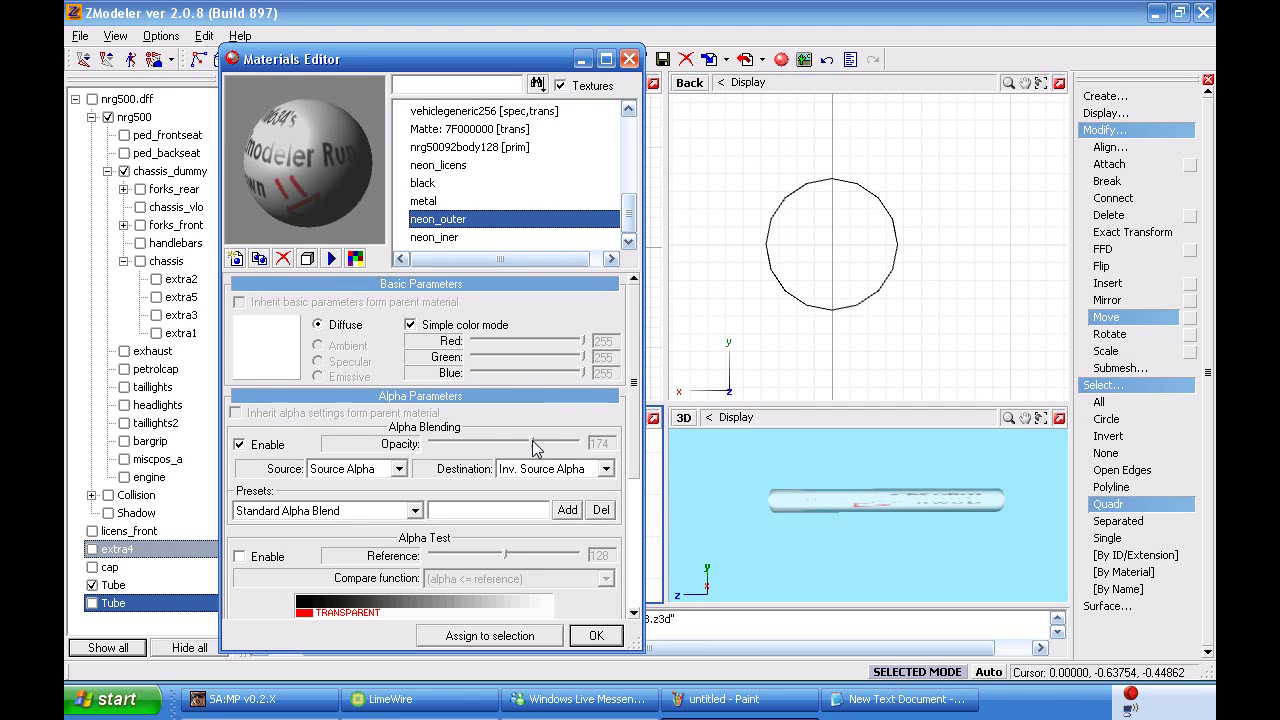
{"action": "mouse_move", "coordinate": [850, 497]}
{"action": "middle_mouse_down"}
{"action": "mouse_move", "coordinate": [814, 500]}
{"action": "mouse_move", "coordinate": [840, 494]}
{"action": "mouse_move", "coordinate": [839, 508]}
{"action": "middle_mouse_up"}
- Show the inner tube inside the outer one and set the neon_outer material's opacity to about 171
{"action": "left_click", "coordinate": [185, 600]}
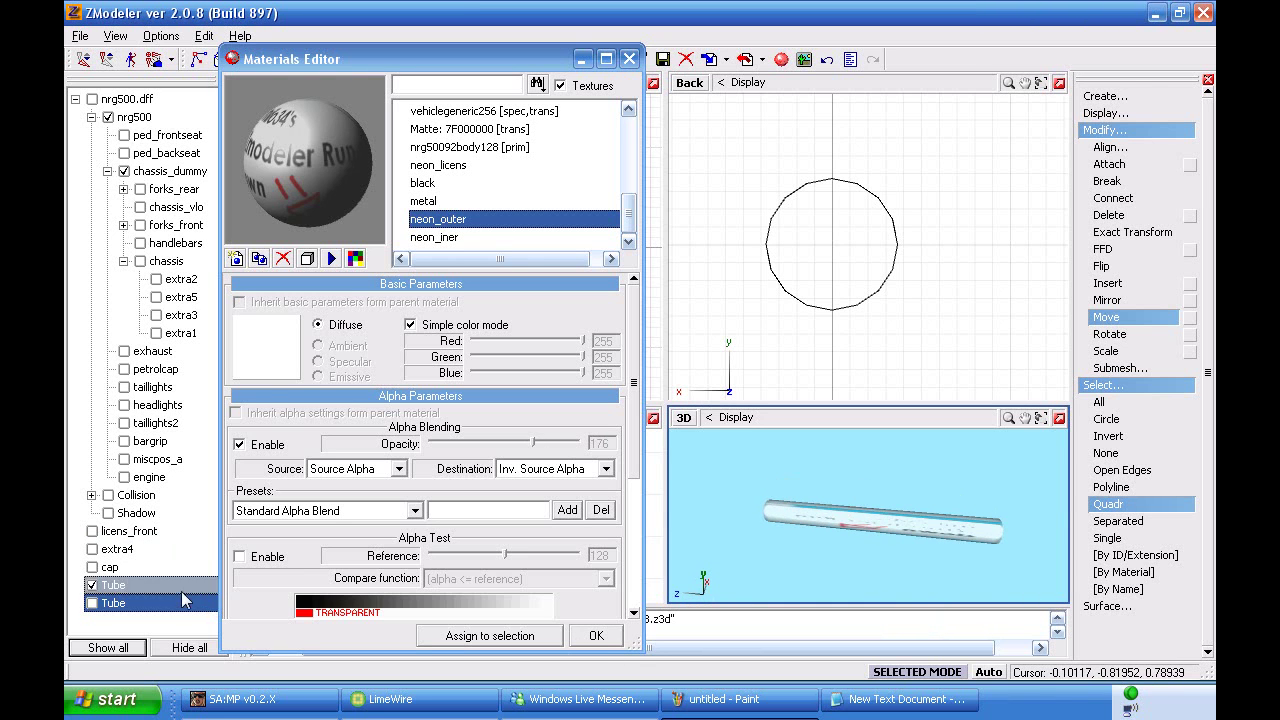
{"action": "left_click", "coordinate": [92, 603]}
{"action": "mouse_move", "coordinate": [741, 536]}
{"action": "middle_mouse_down"}
{"action": "mouse_move", "coordinate": [684, 518]}
{"action": "mouse_move", "coordinate": [742, 520]}
{"action": "middle_mouse_up"}
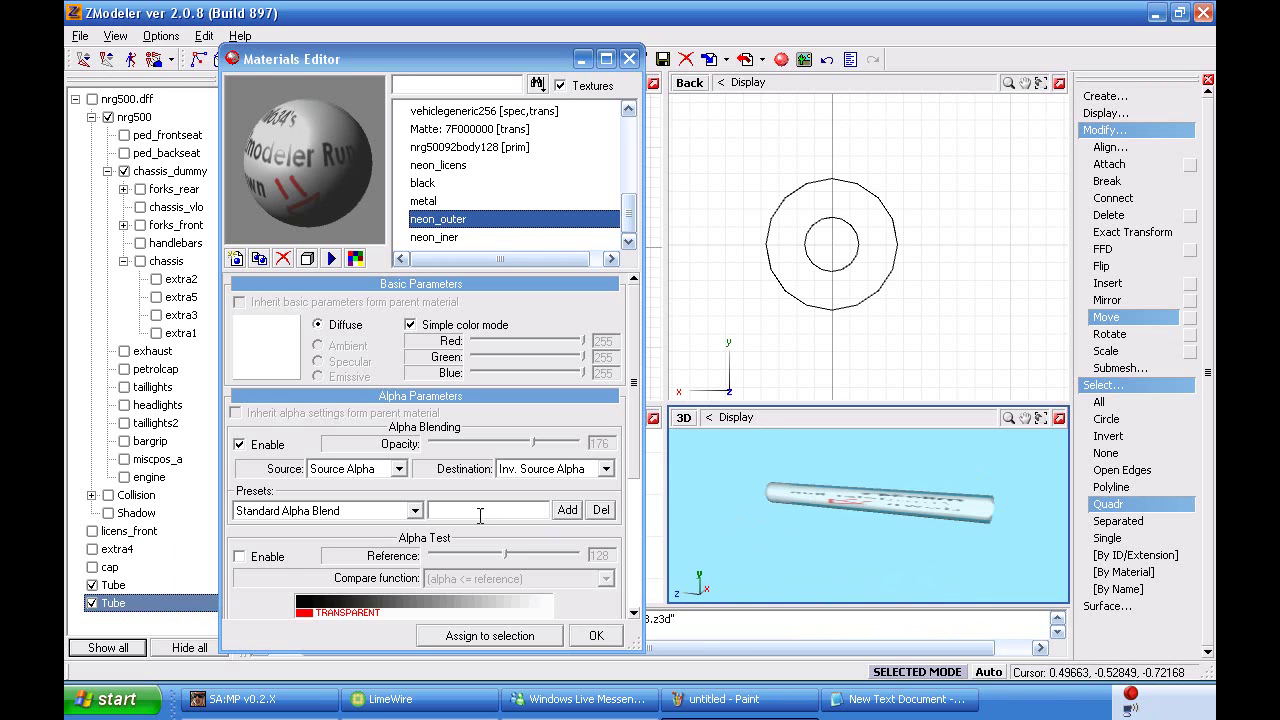
{"action": "left_click", "coordinate": [493, 240]}
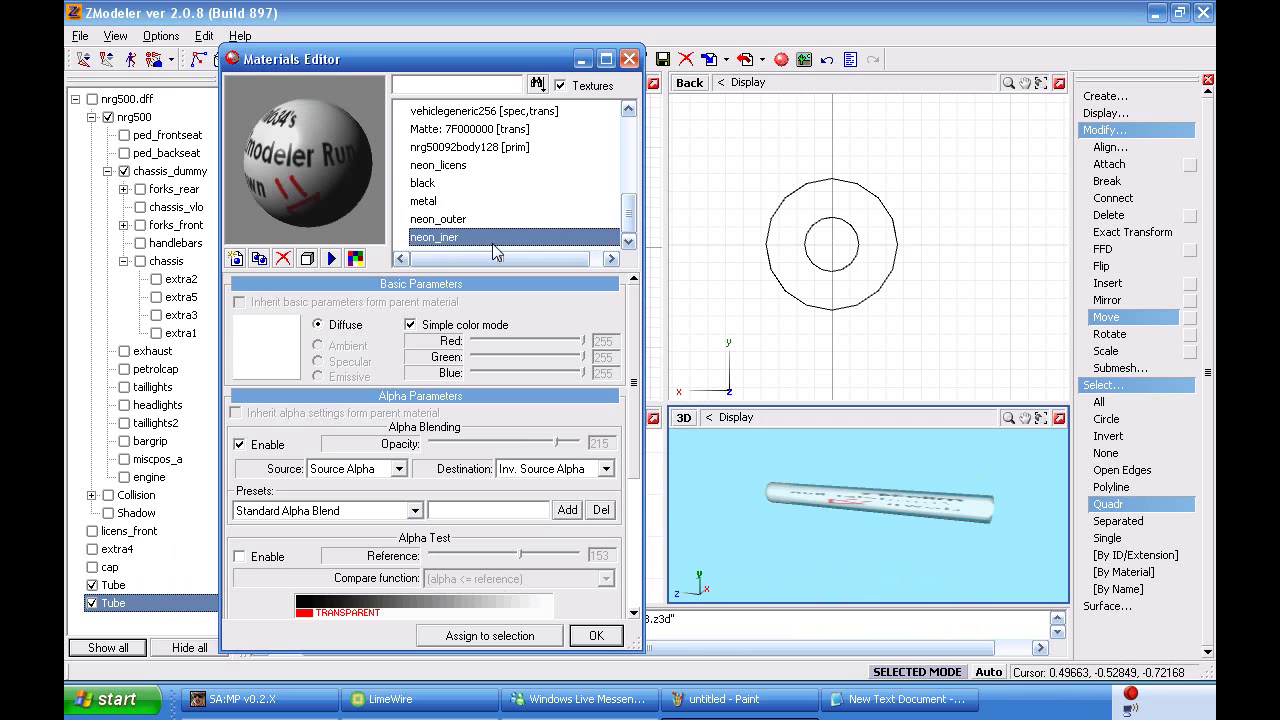
{"action": "left_click", "coordinate": [490, 225]}
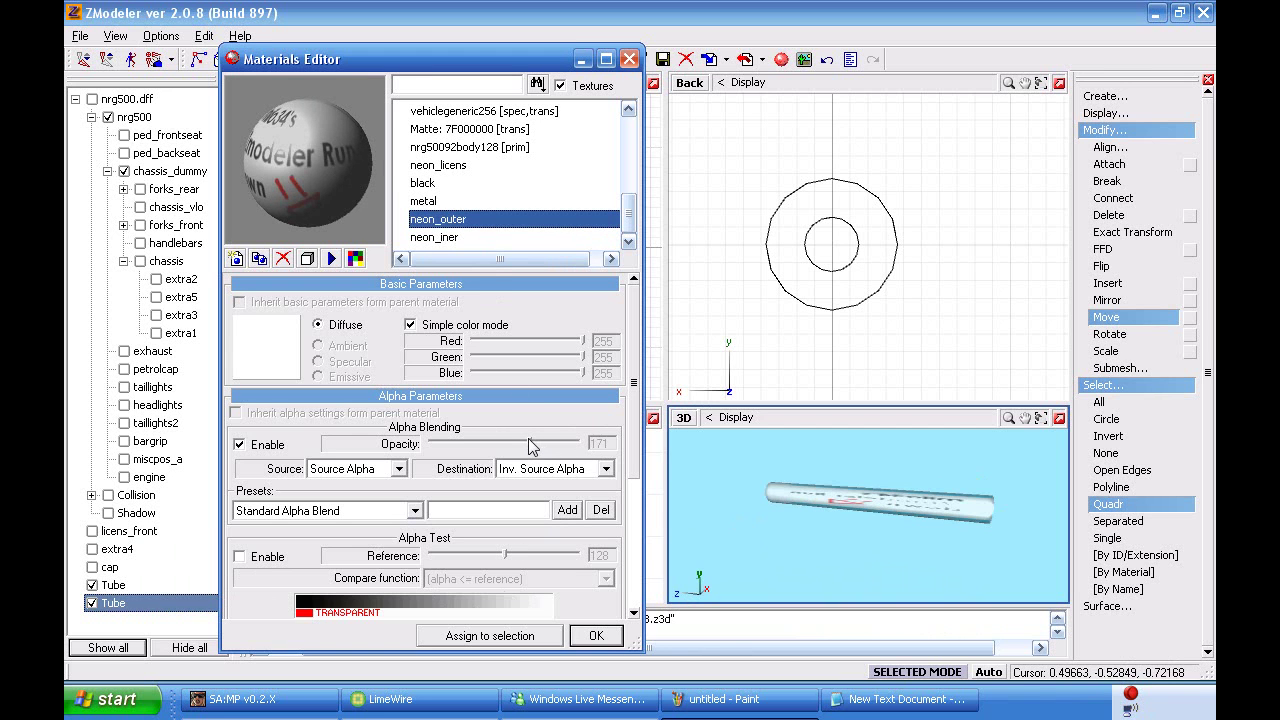
{"action": "left_click", "coordinate": [597, 636]}
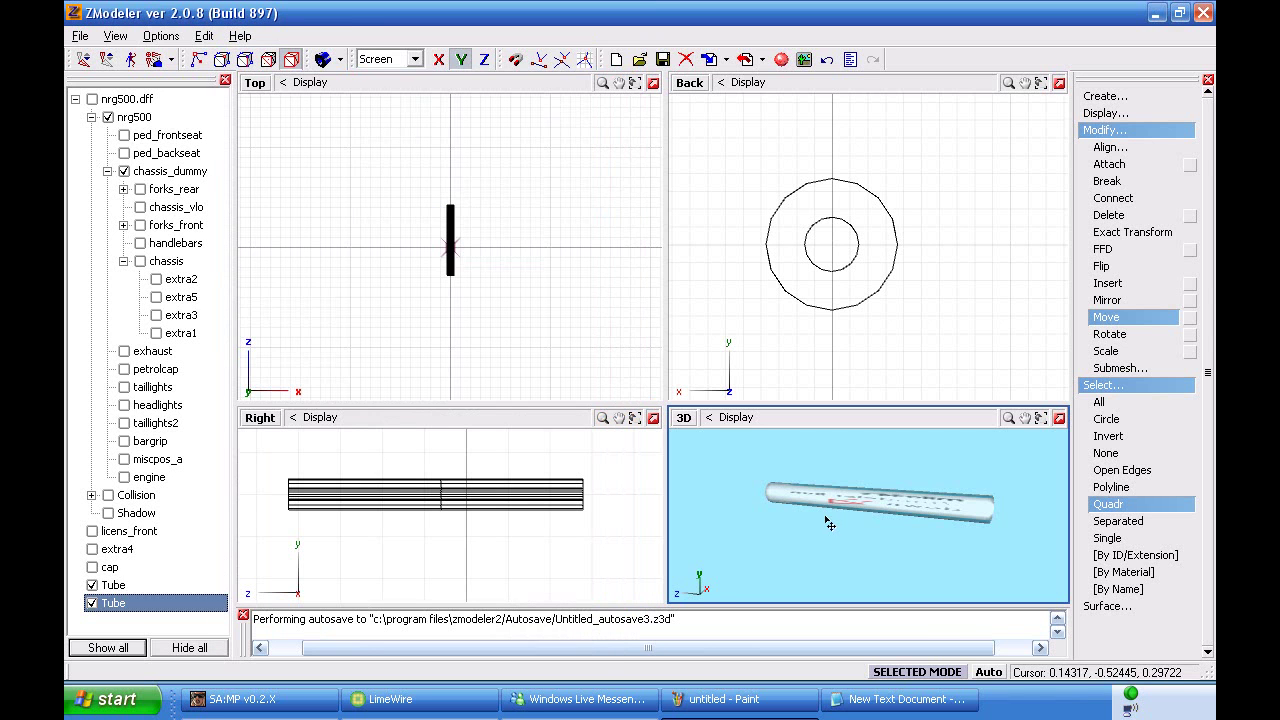
- Hide the inner tube and select all vertices of the outer tube
{"action": "left_click", "coordinate": [93, 603]}
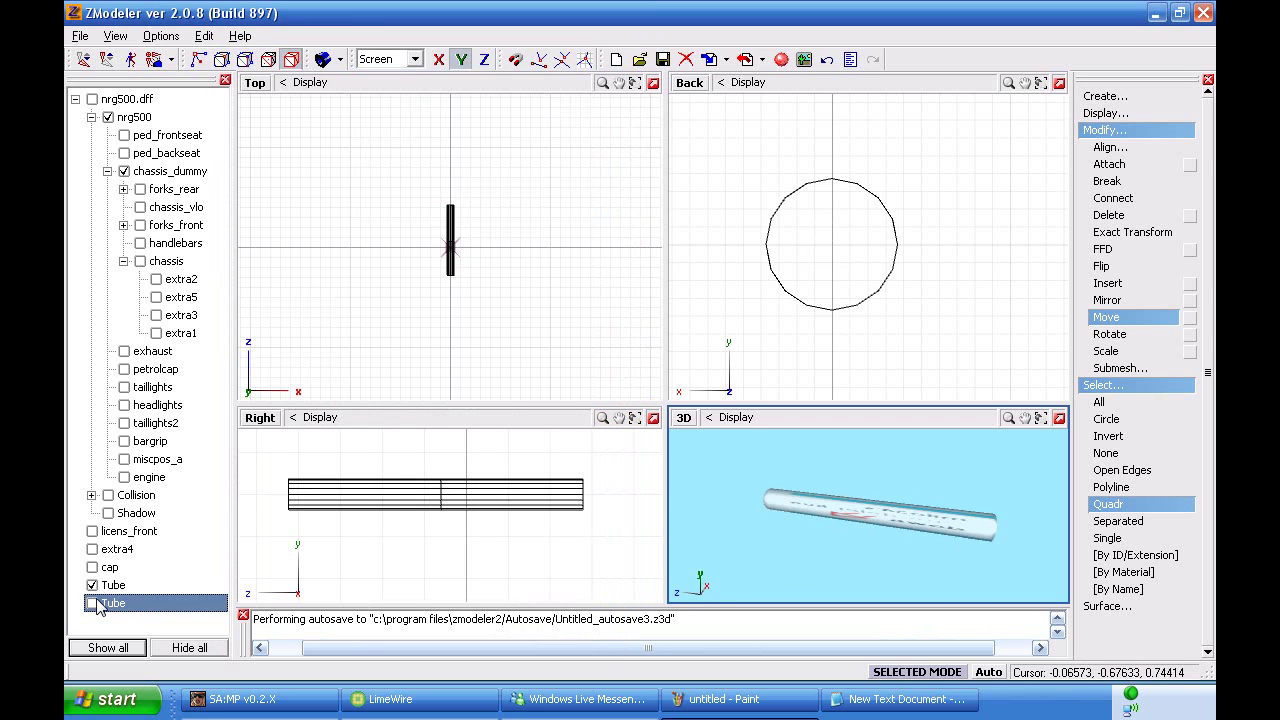
{"action": "right_click", "coordinate": [555, 500]}
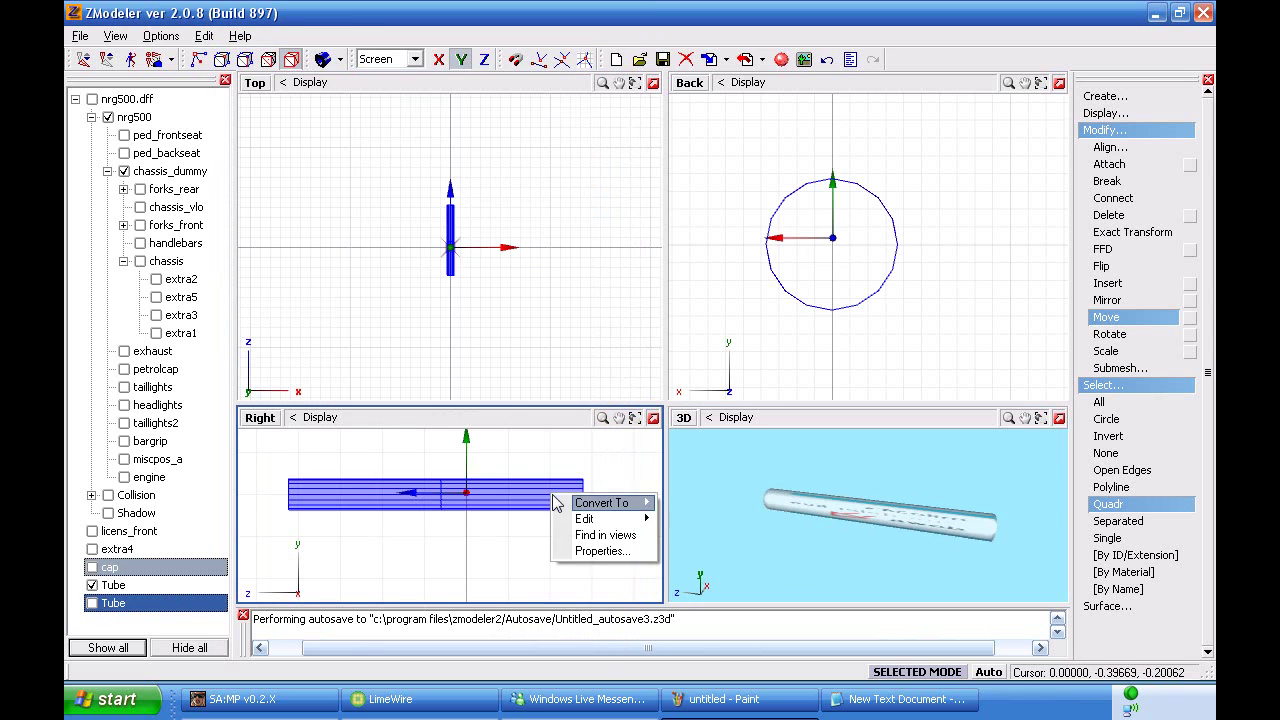
{"action": "left_click", "coordinate": [437, 451]}
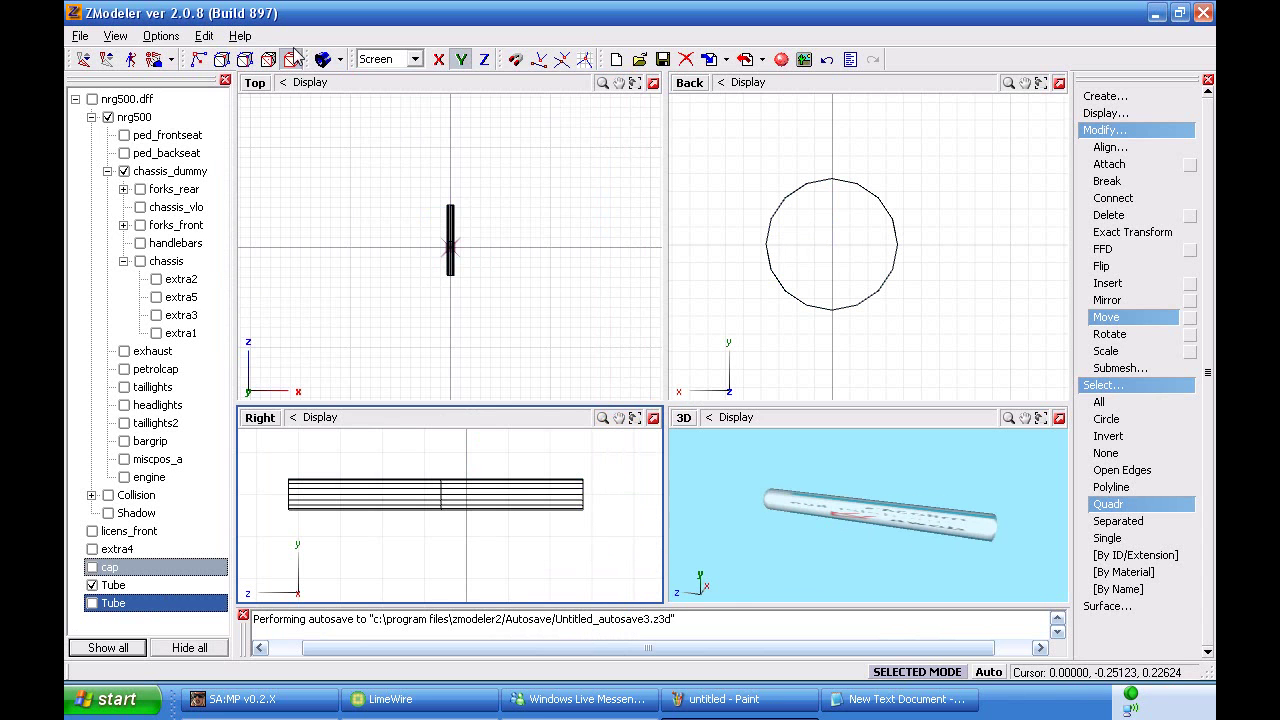
{"action": "left_click", "coordinate": [919, 678]}
{"action": "key", "text": "ctrl+a"}
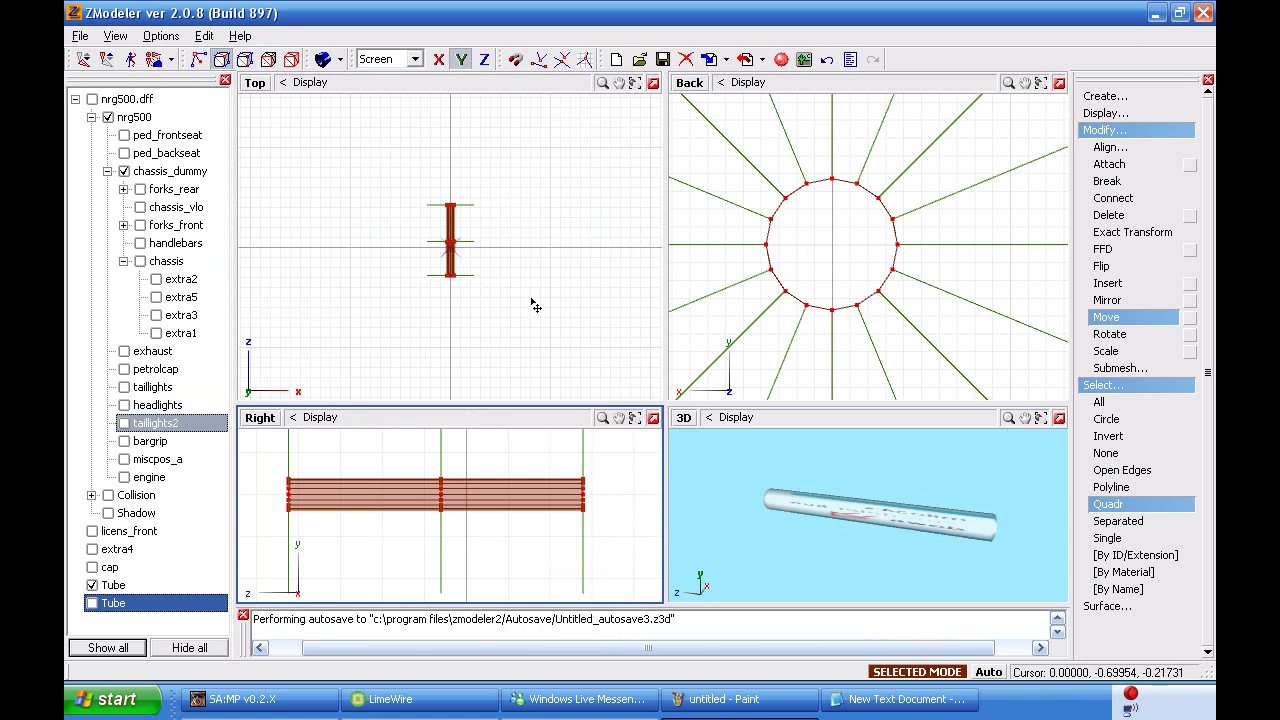
- Generate new UV mapping for the outer tube's selected vertices from the Right viewport XY, replacing the old mapping
{"action": "right_click", "coordinate": [490, 488]}
{"action": "mouse_move", "coordinate": [530, 519]}
{"action": "left_click", "coordinate": [640, 521]}
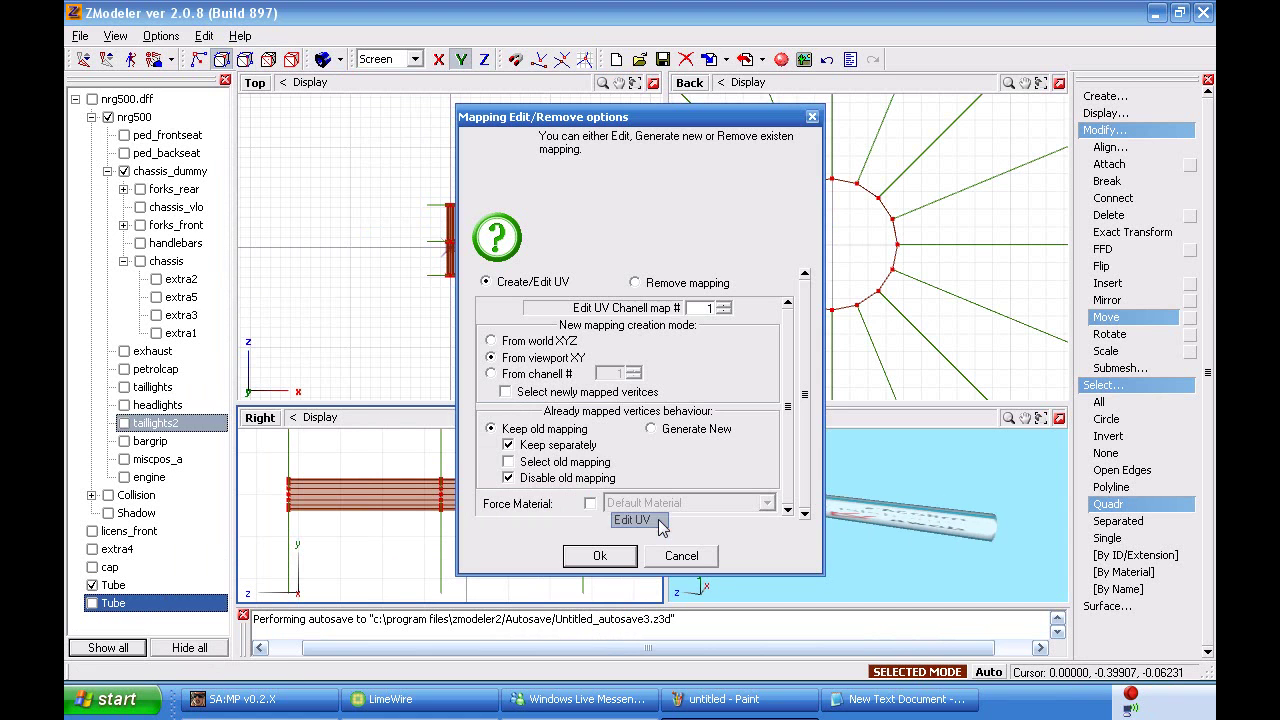
{"action": "left_click", "coordinate": [675, 429]}
{"action": "left_click", "coordinate": [599, 555]}
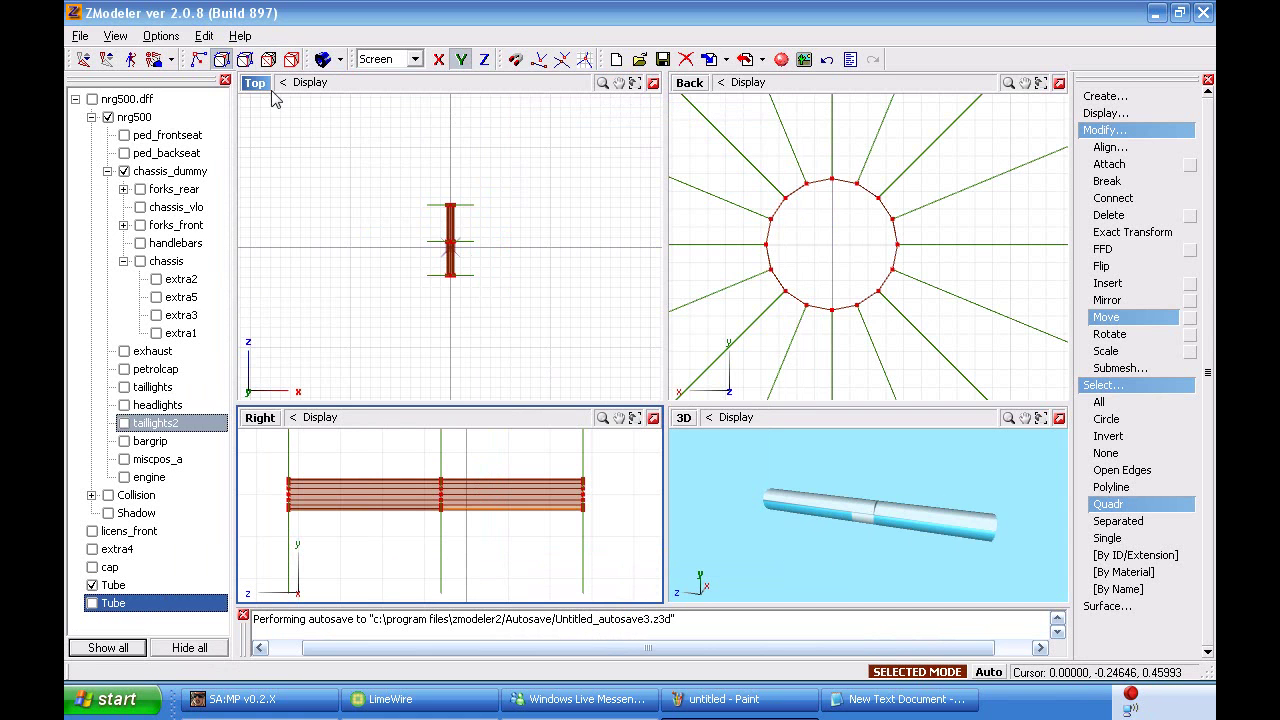
- Change the Top view to the UV Mapper and display the outer tube material's texture in it
{"action": "left_click", "coordinate": [255, 84]}
{"action": "left_click", "coordinate": [300, 283]}
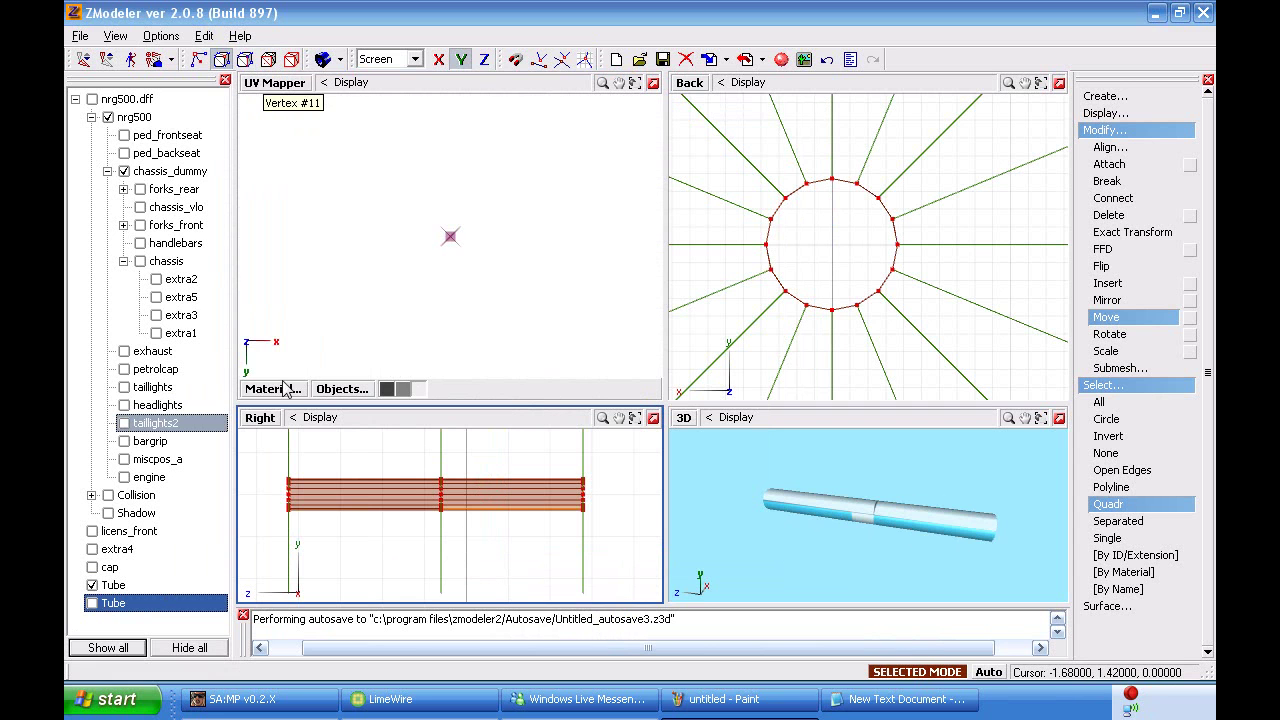
{"action": "left_click", "coordinate": [311, 200]}
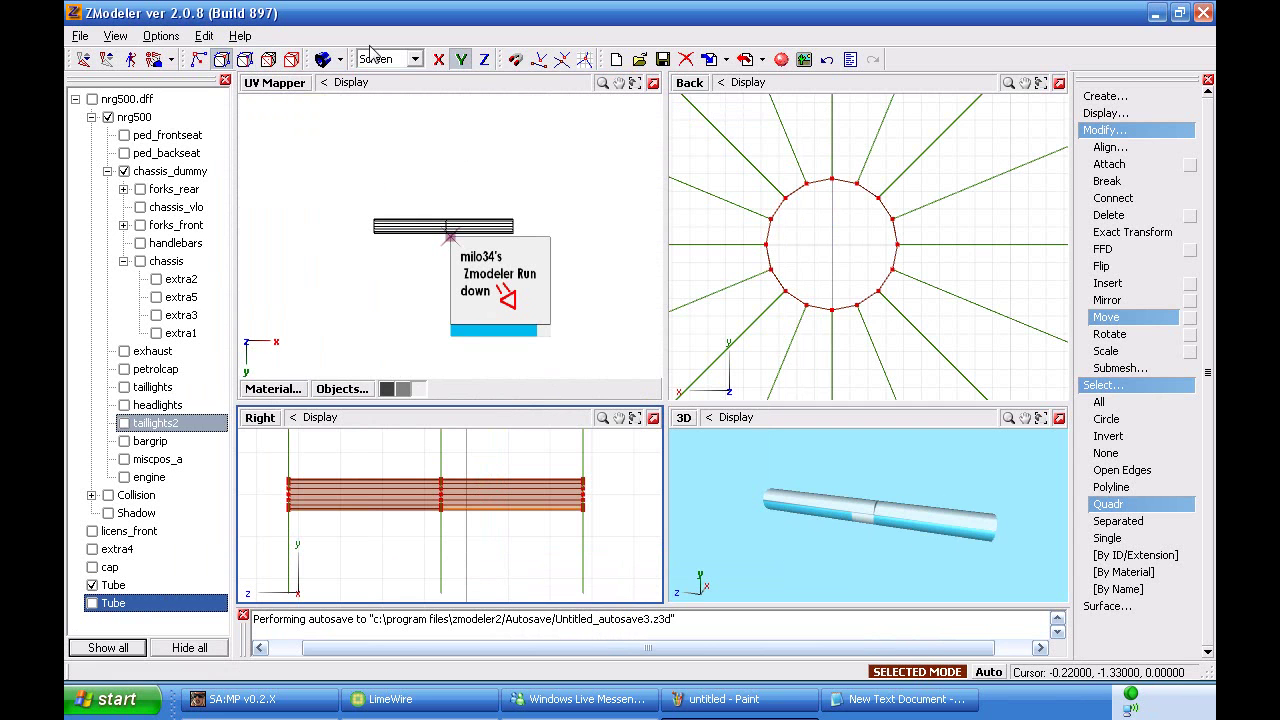
- Select all of the outer tube's UV vertices and scale the mapping narrower horizontally
{"action": "left_click", "coordinate": [290, 61]}
{"action": "left_click", "coordinate": [222, 60]}
{"action": "left_click", "coordinate": [417, 223]}
{"action": "left_click_drag", "start_coordinate": [358, 200], "coordinate": [548, 272]}
{"action": "left_click", "coordinate": [1105, 351]}
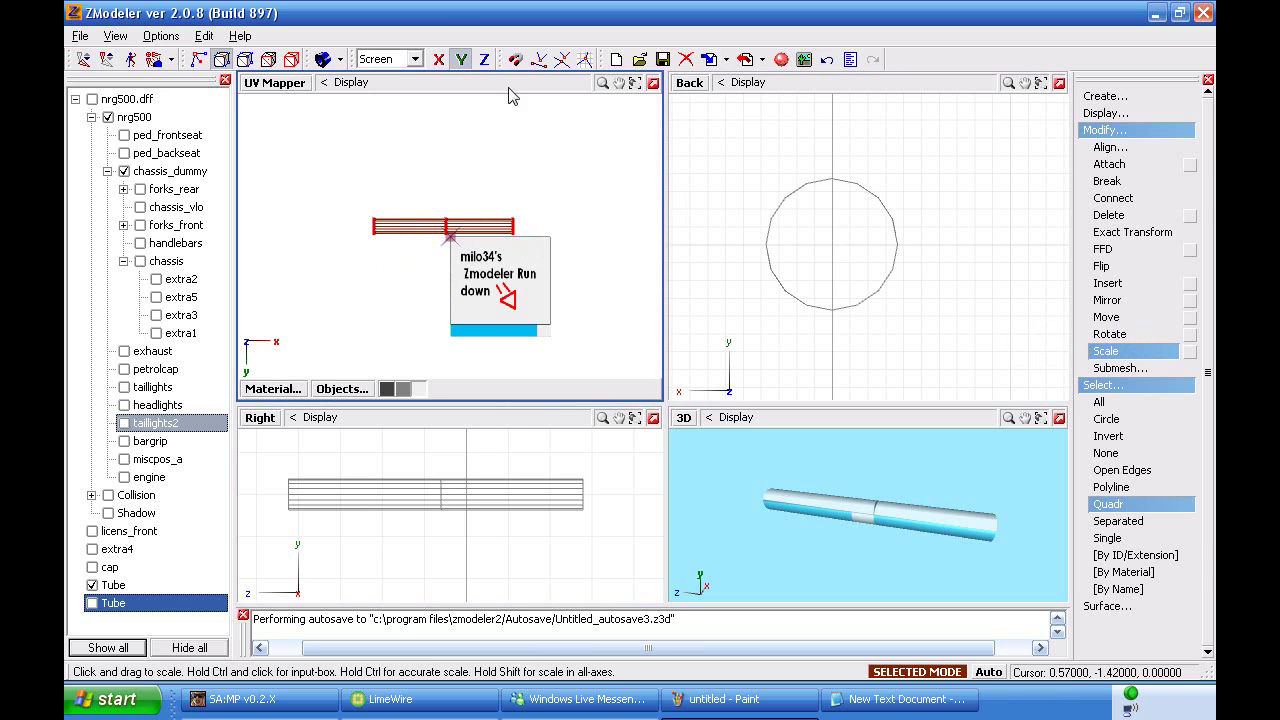
{"action": "left_click", "coordinate": [460, 60]}
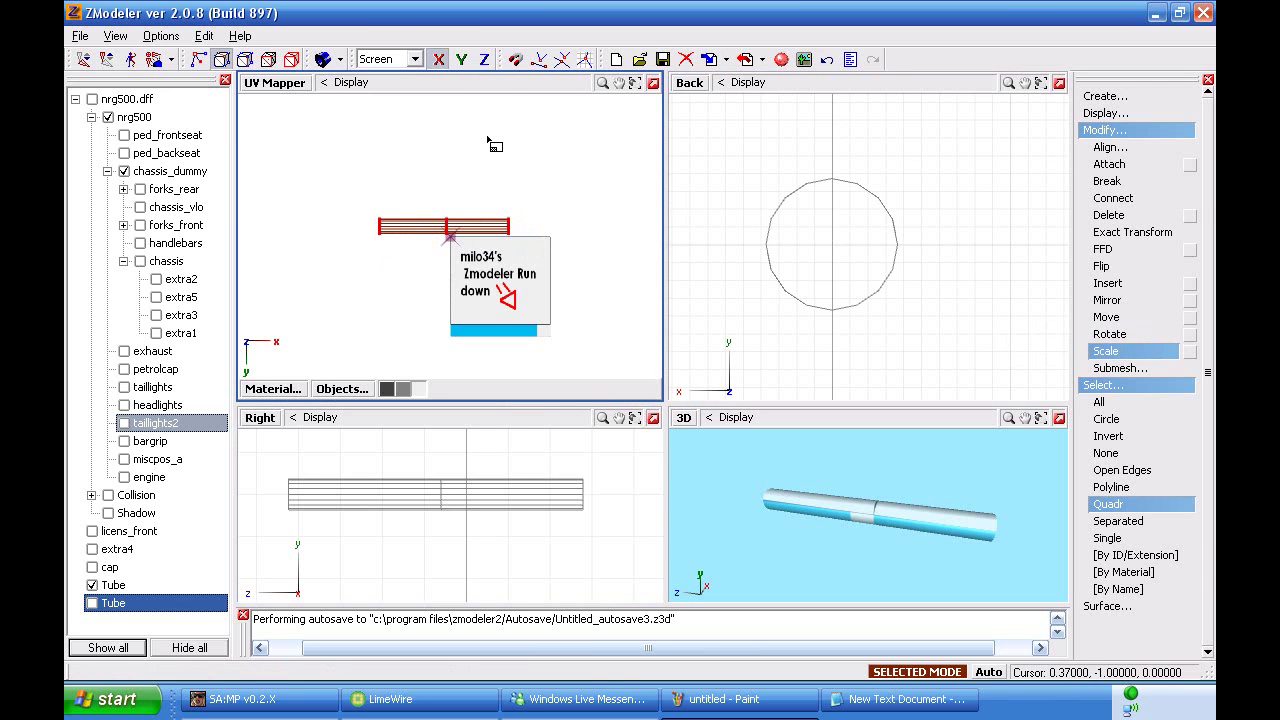
{"action": "left_click_drag", "start_coordinate": [480, 128], "coordinate": [486, 143]}
- Move the outer tube's UV mapping onto the blue strip at the bottom of the texture
{"action": "left_click", "coordinate": [1147, 321]}
{"action": "left_click_drag", "start_coordinate": [566, 292], "coordinate": [611, 387]}
{"action": "scroll", "coordinate": [577, 370], "scroll_direction": "up", "scroll_amount": 3}
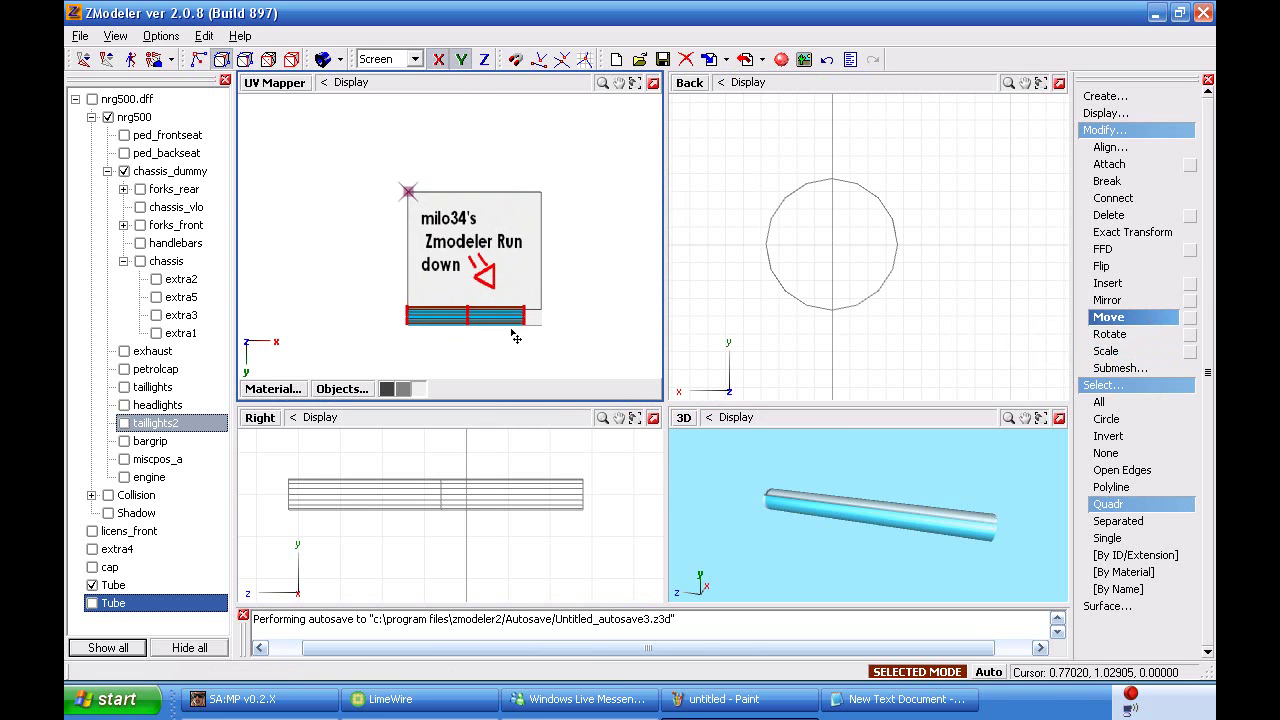
{"action": "scroll", "coordinate": [516, 333], "scroll_direction": "up", "scroll_amount": 4}
{"action": "left_click_drag", "start_coordinate": [514, 329], "coordinate": [573, 323]}
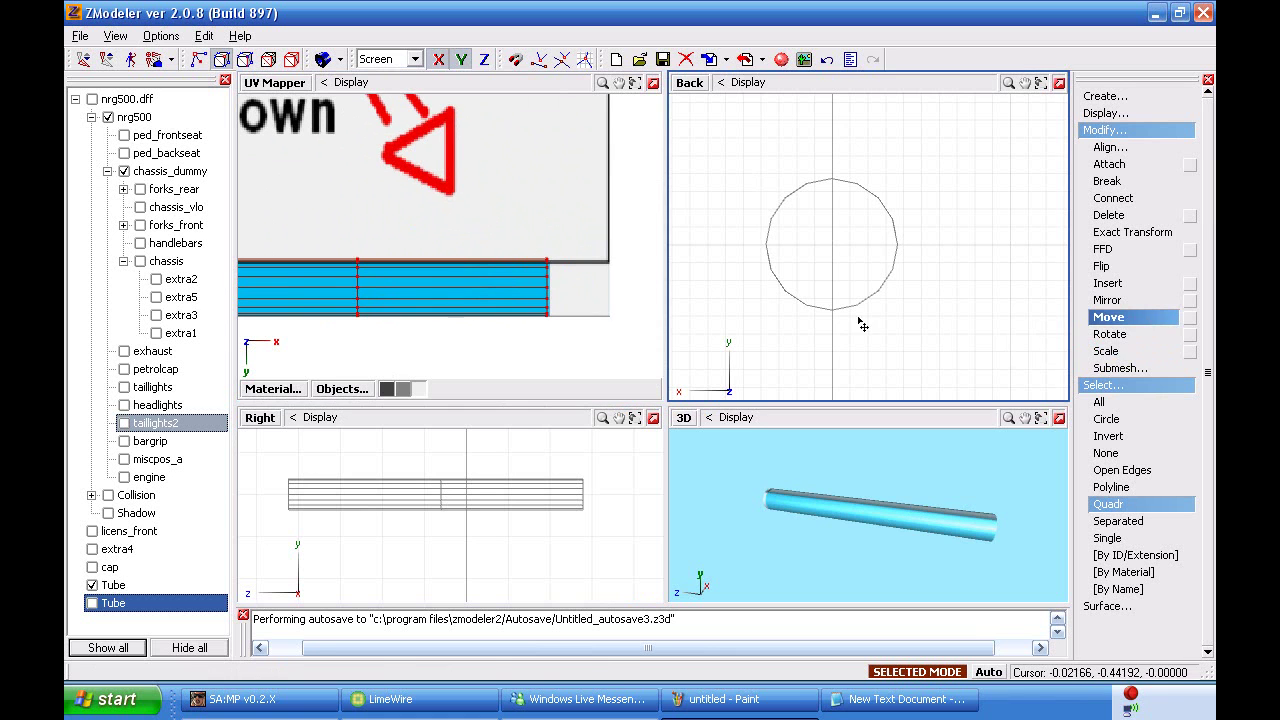
- Scale the outer tube's UV mapping vertically and reposition it to fit within the height of the blue strip
{"action": "left_click", "coordinate": [1106, 351]}
{"action": "left_click", "coordinate": [438, 59]}
{"action": "left_click_drag", "start_coordinate": [463, 152], "coordinate": [463, 163]}
{"action": "left_click", "coordinate": [1106, 317]}
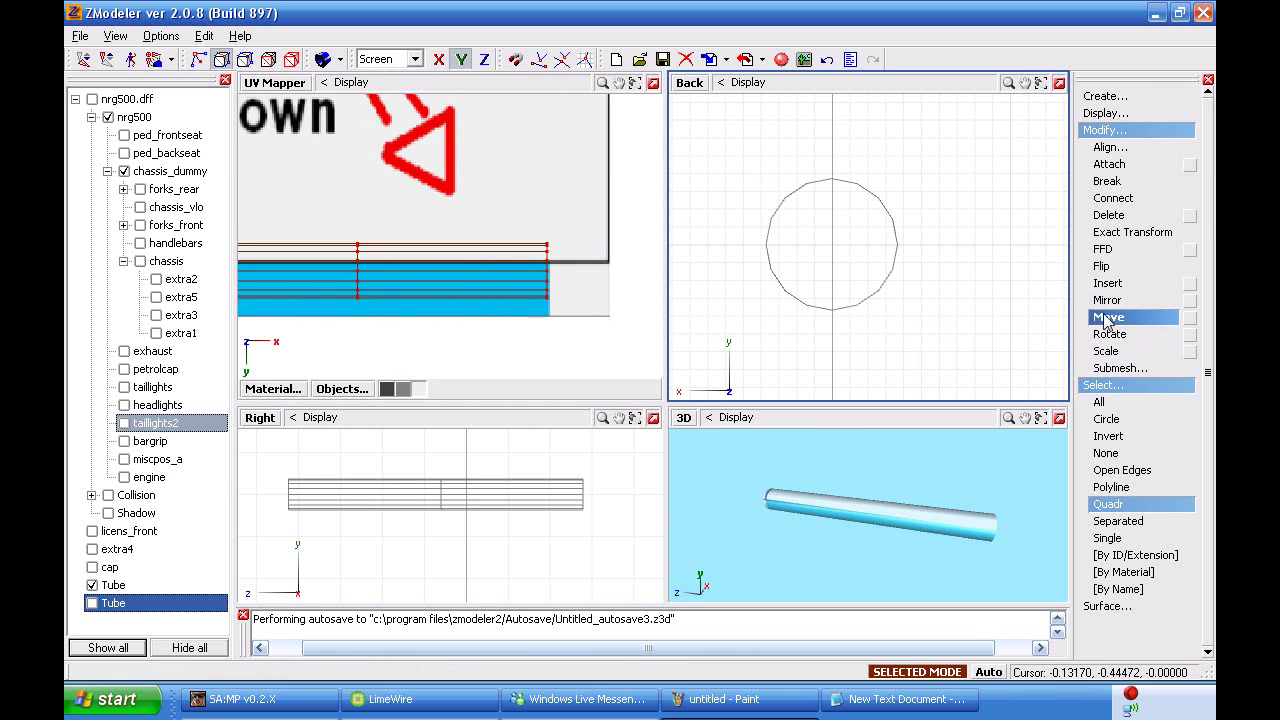
{"action": "scroll", "coordinate": [560, 298], "scroll_direction": "up", "scroll_amount": 4}
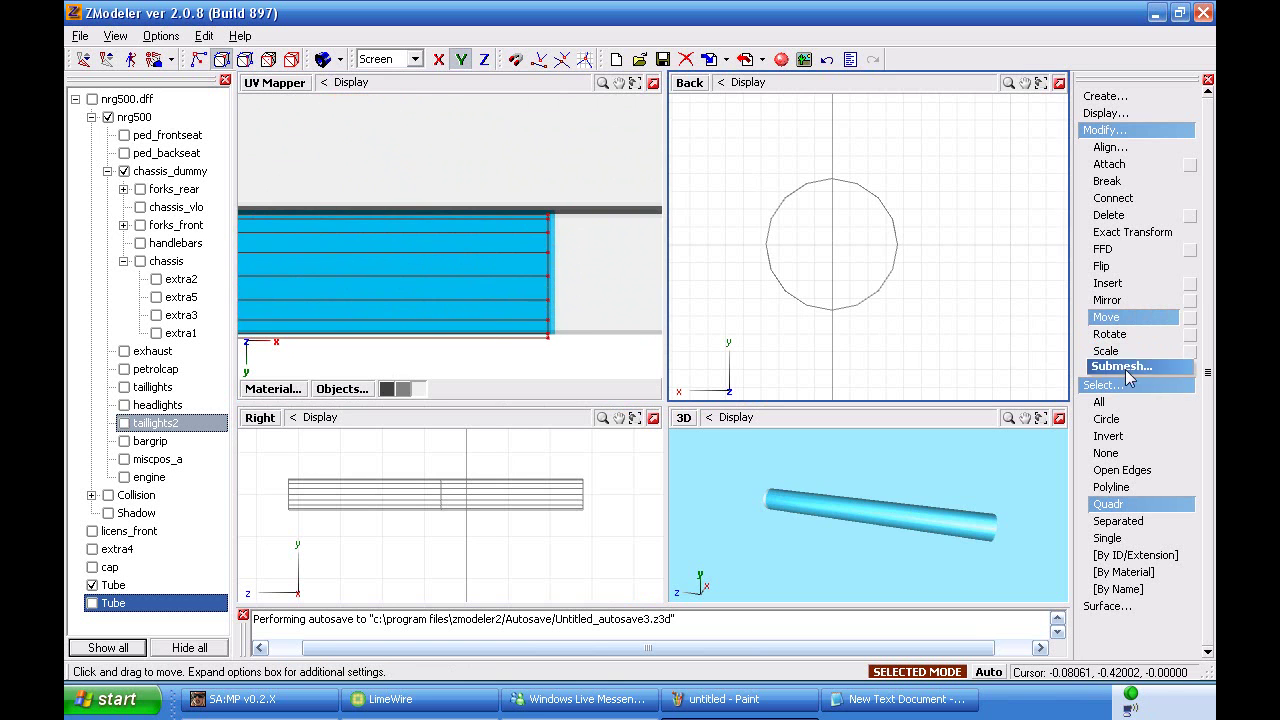
{"action": "left_click", "coordinate": [1130, 351]}
{"action": "left_click_drag", "start_coordinate": [495, 204], "coordinate": [503, 210]}
{"action": "left_click", "coordinate": [1107, 318]}
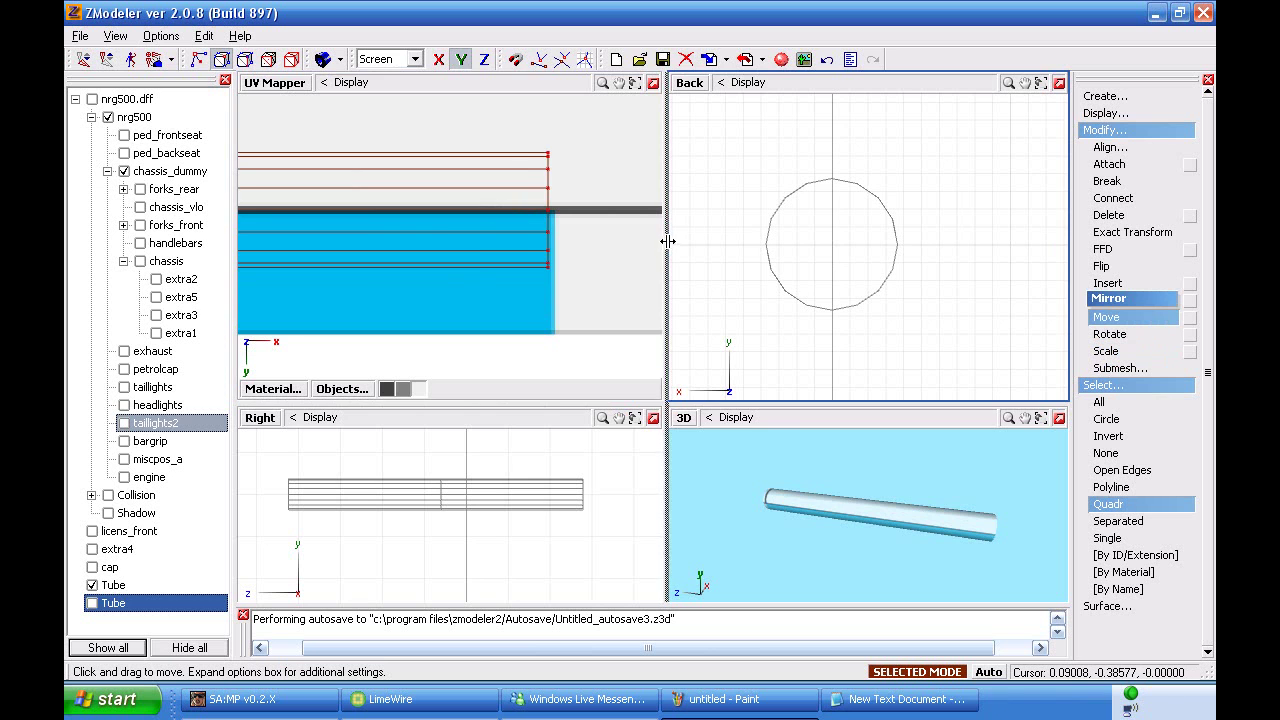
{"action": "left_click_drag", "start_coordinate": [600, 223], "coordinate": [592, 284]}
{"action": "scroll", "coordinate": [553, 250], "scroll_direction": "up", "scroll_amount": 2}
{"action": "left_click", "coordinate": [436, 60]}
{"action": "left_click_drag", "start_coordinate": [571, 217], "coordinate": [577, 220]}
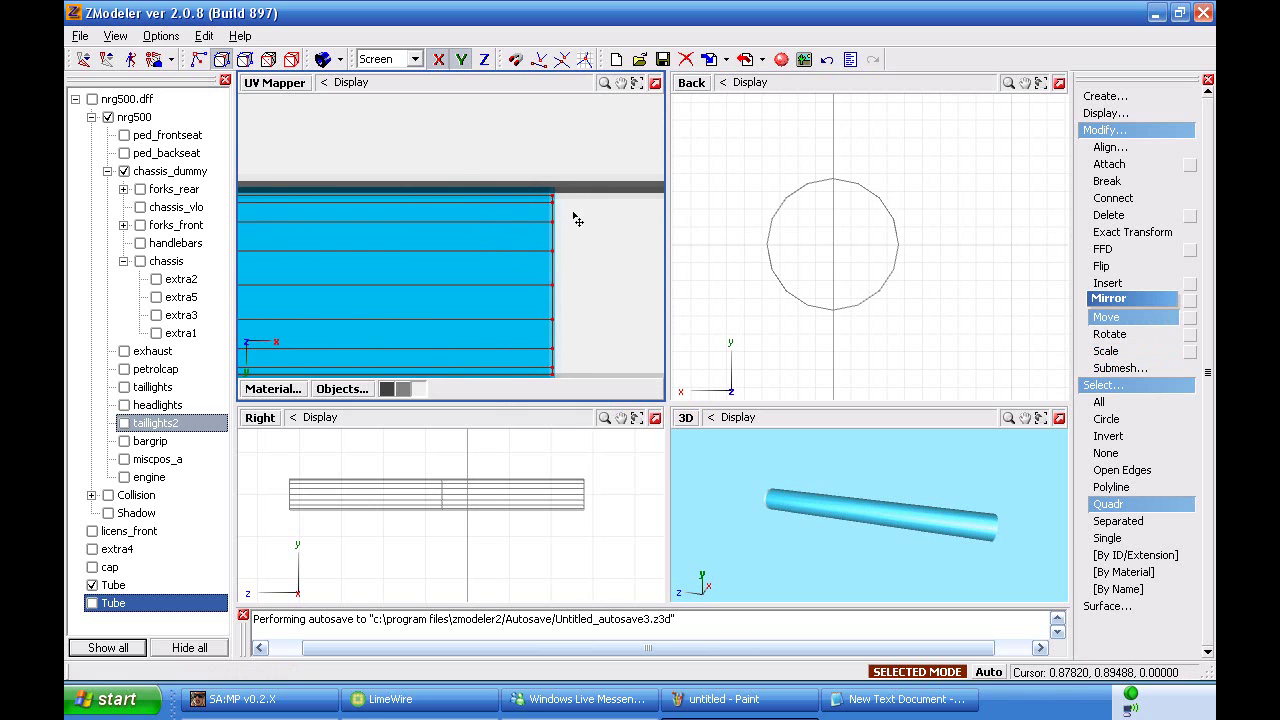
- Align the left edge of the outer tube's UV mapping horizontally with the left end of the blue strip
{"action": "scroll", "coordinate": [577, 220], "scroll_direction": "down", "scroll_amount": 5}
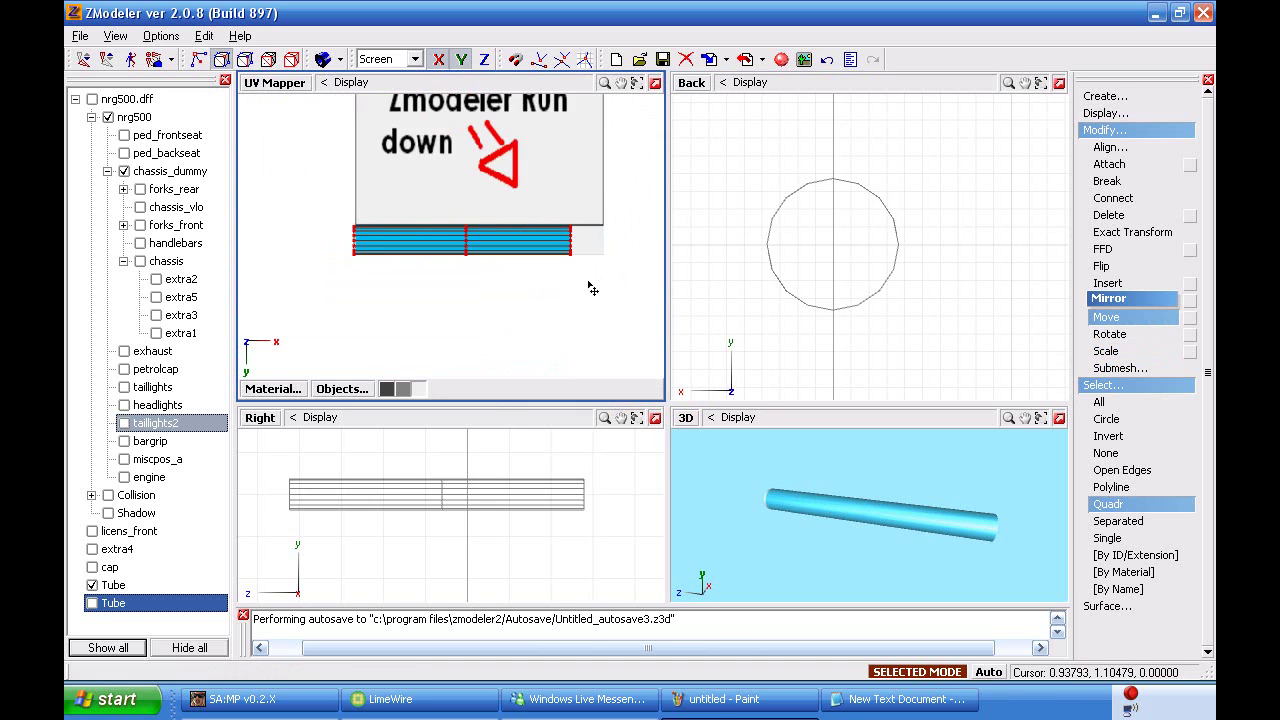
{"action": "scroll", "coordinate": [592, 289], "scroll_direction": "up", "scroll_amount": 1}
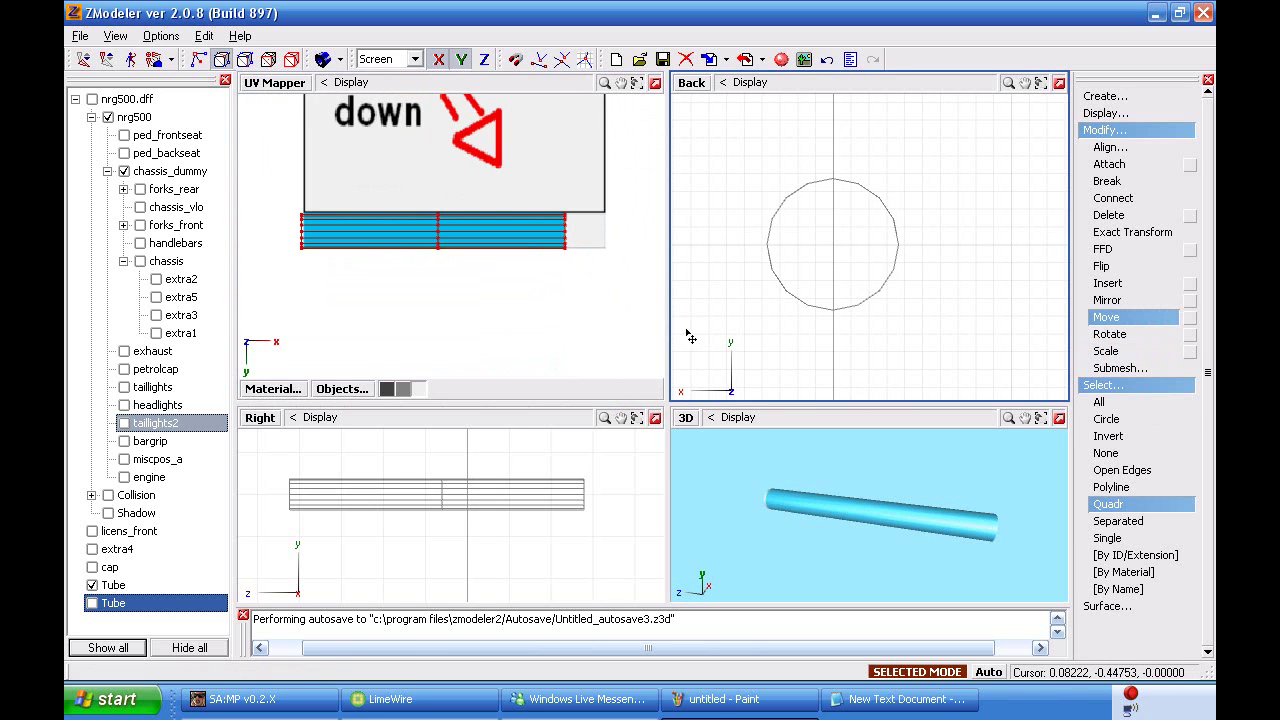
{"action": "left_click_drag", "start_coordinate": [489, 206], "coordinate": [524, 184]}
{"action": "left_click", "coordinate": [1105, 351]}
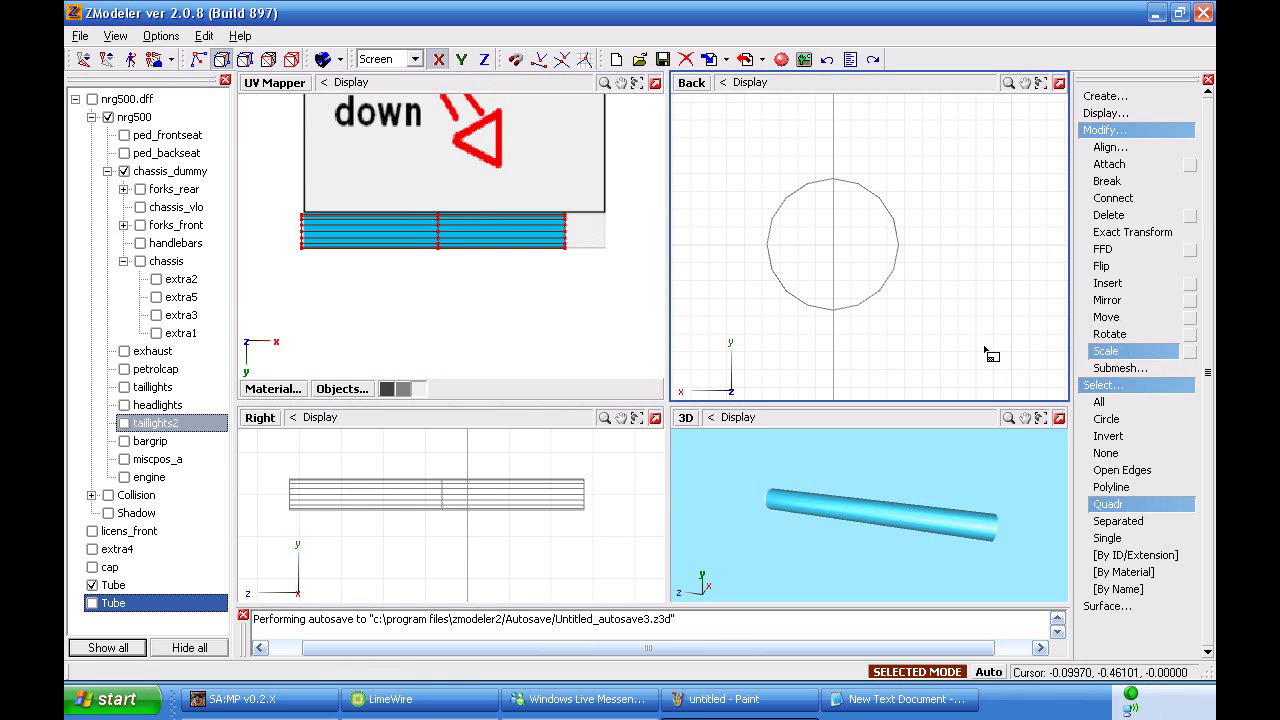
{"action": "left_click", "coordinate": [1106, 317]}
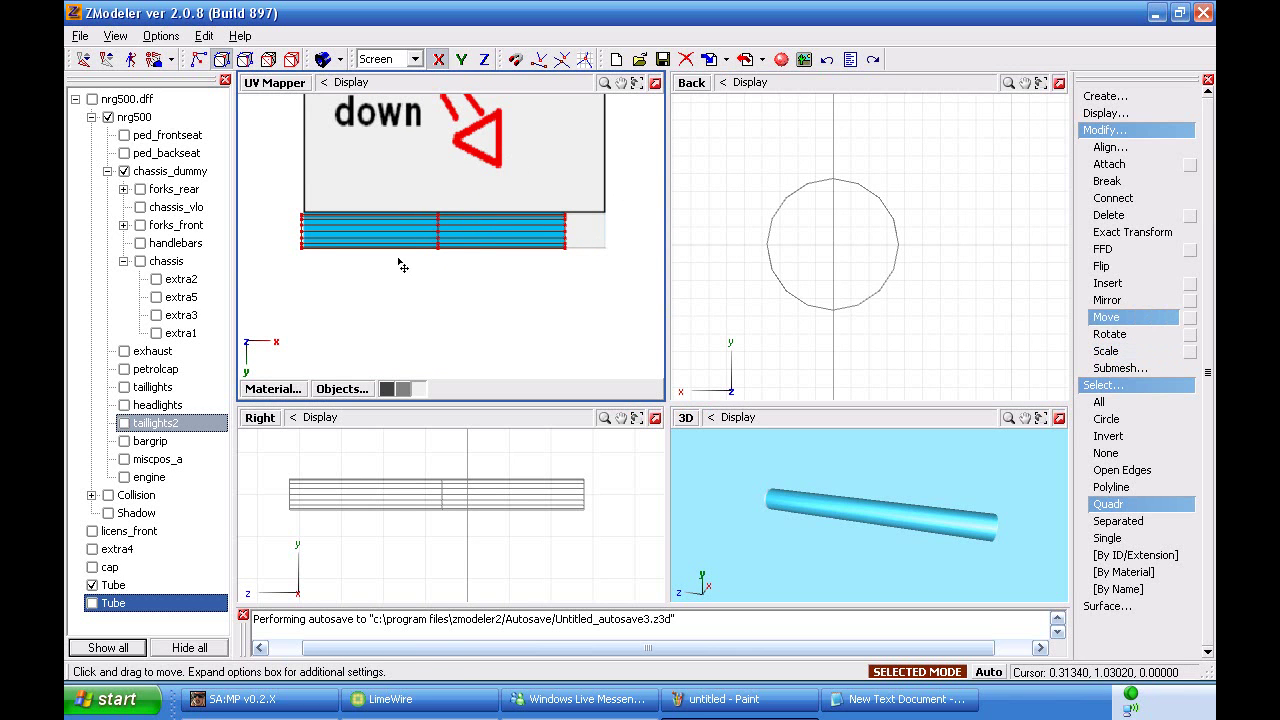
{"action": "scroll", "coordinate": [290, 228], "scroll_direction": "up", "scroll_amount": 5}
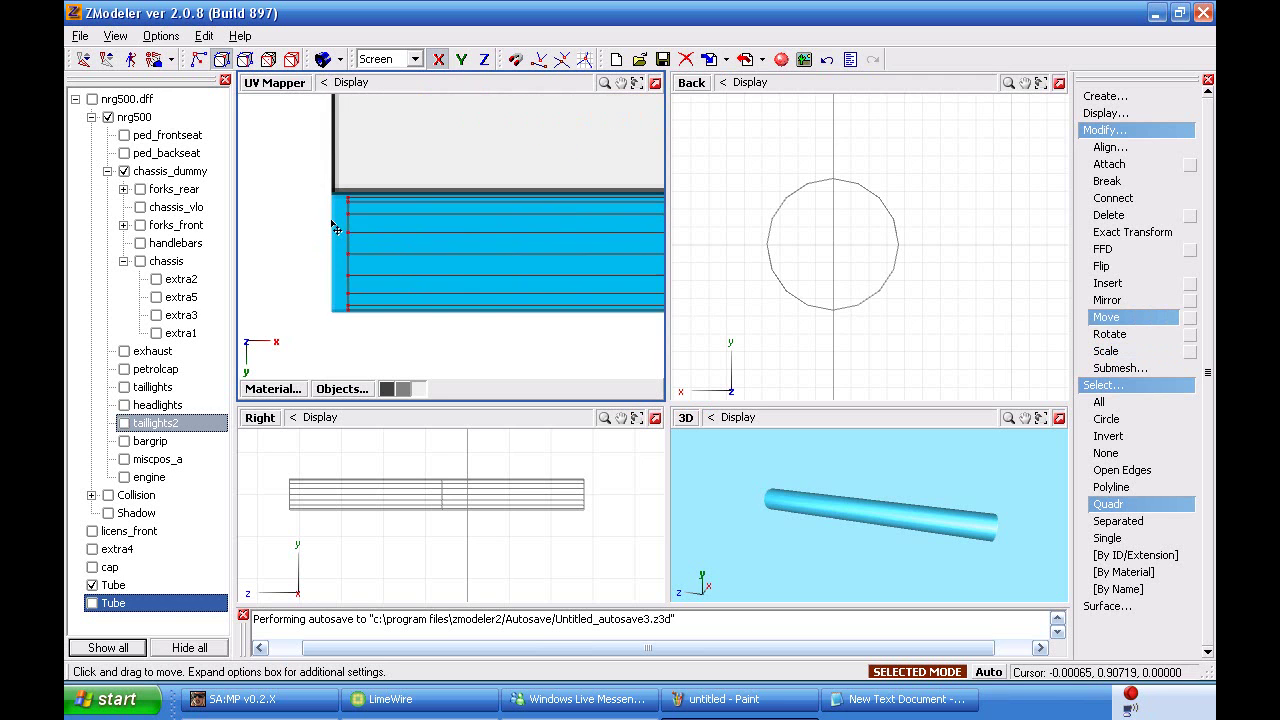
{"action": "left_click_drag", "start_coordinate": [423, 211], "coordinate": [408, 211]}
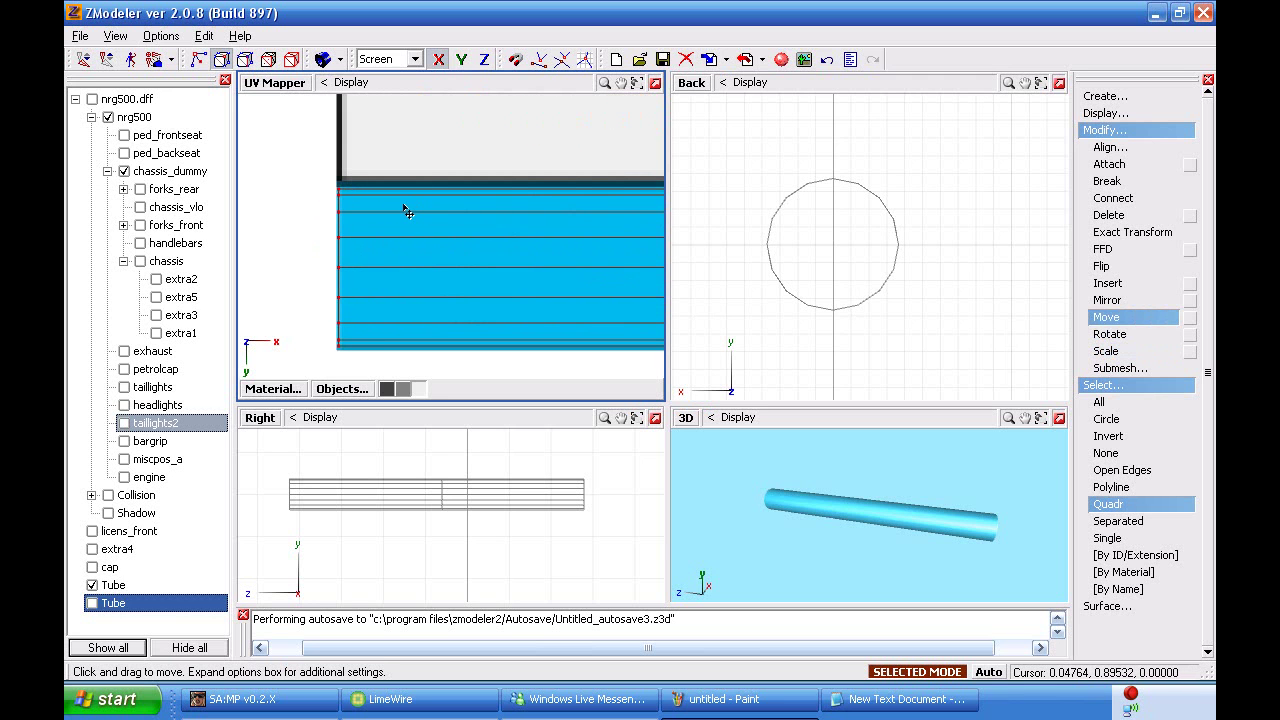
{"action": "scroll", "coordinate": [314, 246], "scroll_direction": "down", "scroll_amount": 5}
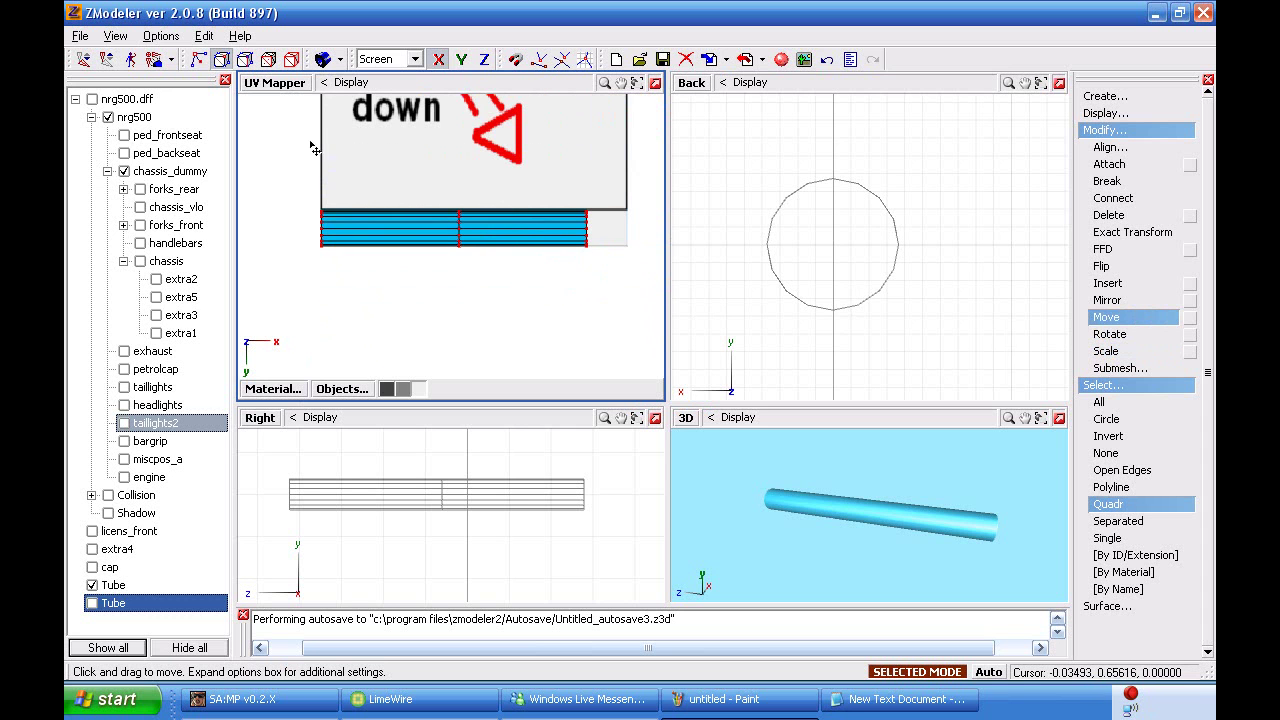
- Change the UV Mapper back to the Top view and show the inner tube and the cap alongside the outer tube
{"action": "middle_click_drag", "start_coordinate": [826, 492], "coordinate": [790, 500]}
{"action": "left_click", "coordinate": [261, 87]}
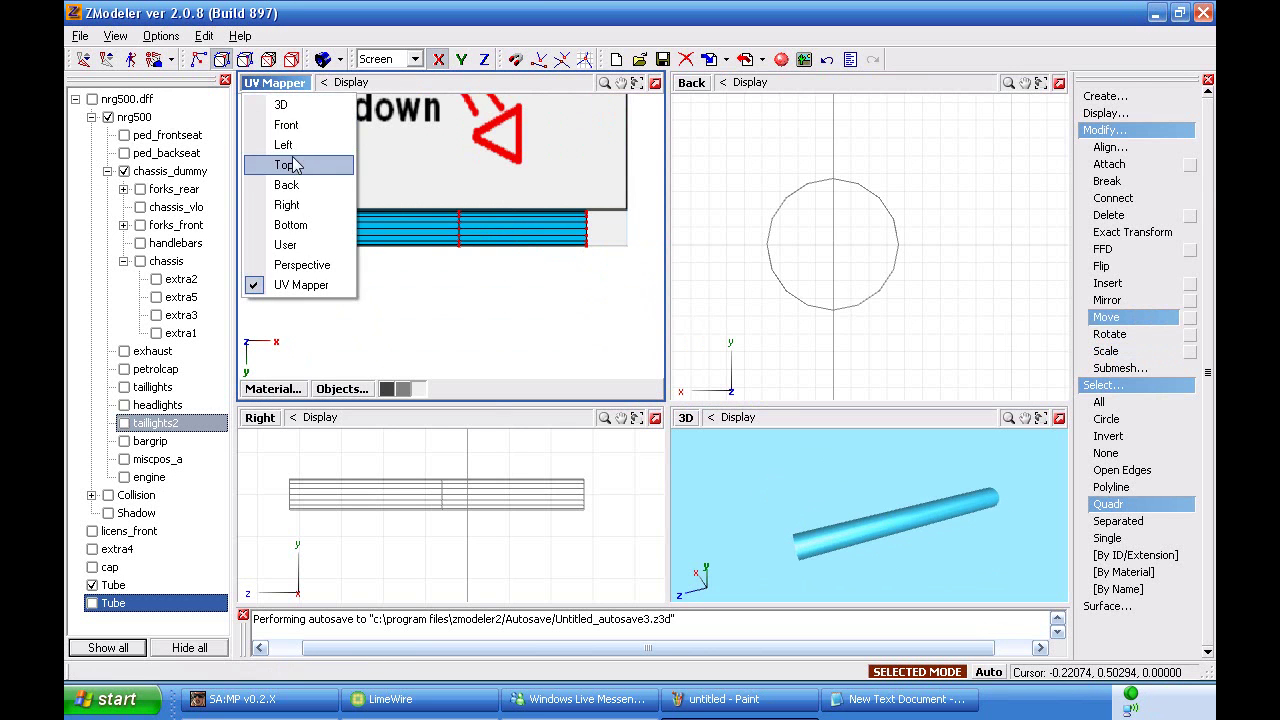
{"action": "left_click", "coordinate": [322, 148]}
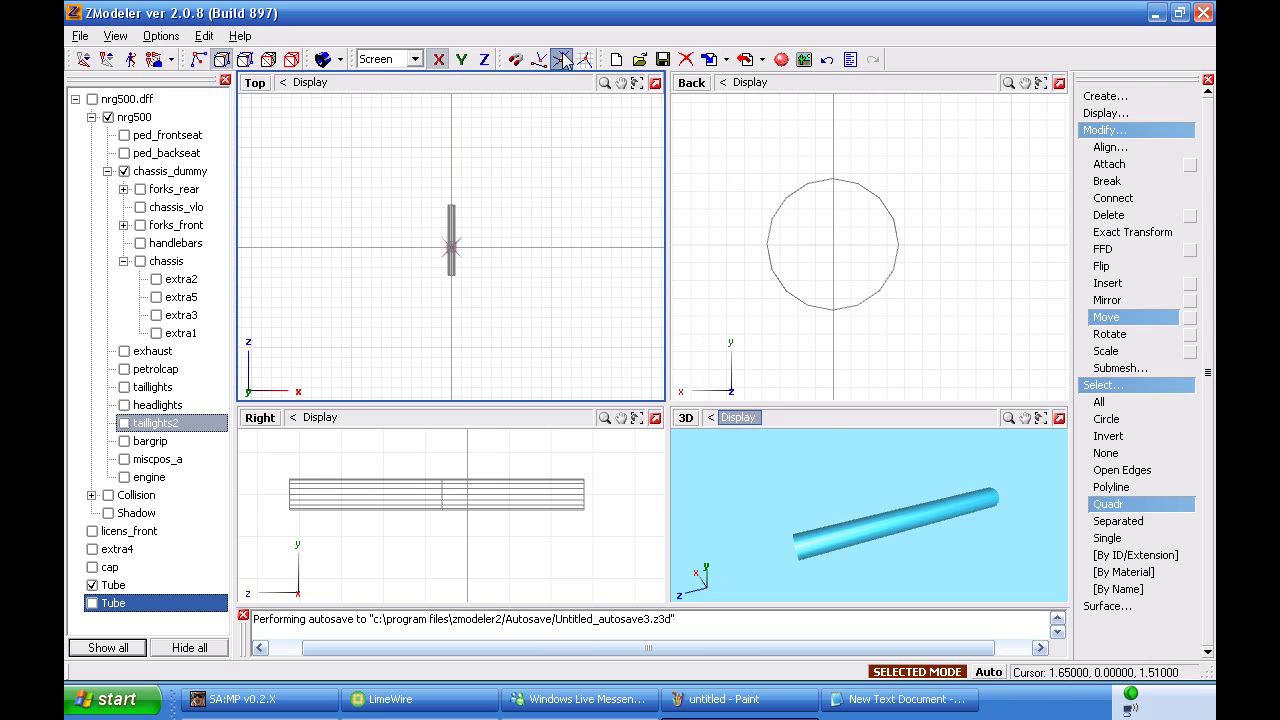
{"action": "left_click", "coordinate": [290, 59]}
{"action": "left_click", "coordinate": [461, 204]}
{"action": "left_click", "coordinate": [92, 603]}
{"action": "left_click", "coordinate": [93, 567]}
{"action": "middle_click_drag", "start_coordinate": [776, 536], "coordinate": [870, 520]}
- Select only the upright bracket geometry of the cap object, leaving its rounded ends unselected
{"action": "left_click", "coordinate": [222, 59]}
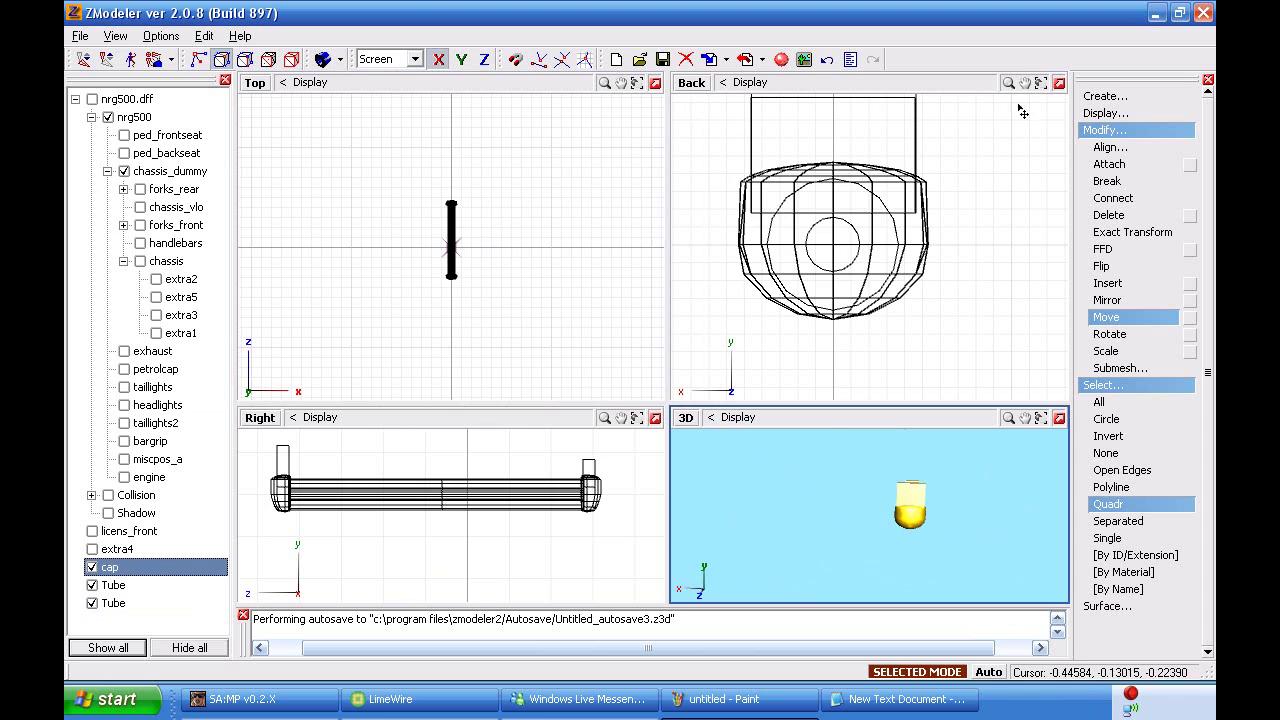
{"action": "left_click", "coordinate": [858, 155]}
{"action": "left_click", "coordinate": [856, 148]}
{"action": "scroll", "coordinate": [859, 149], "scroll_direction": "down", "scroll_amount": 2}
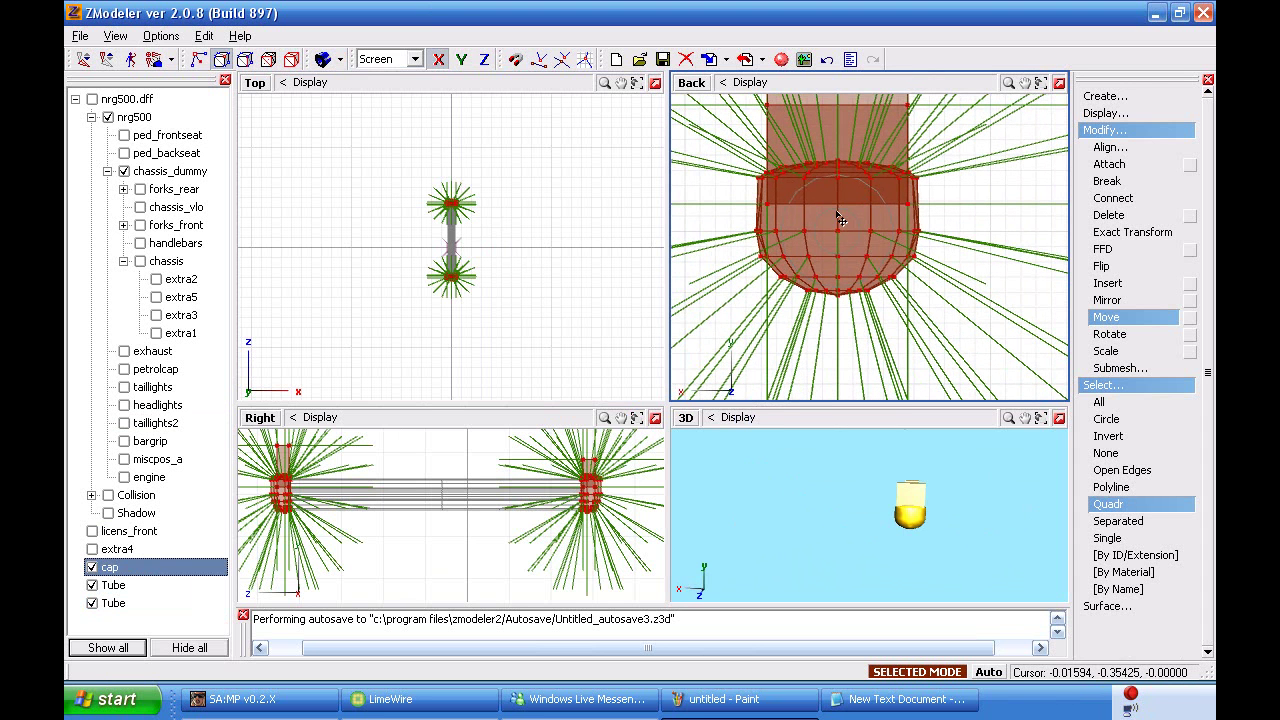
{"action": "left_click", "coordinate": [1113, 524]}
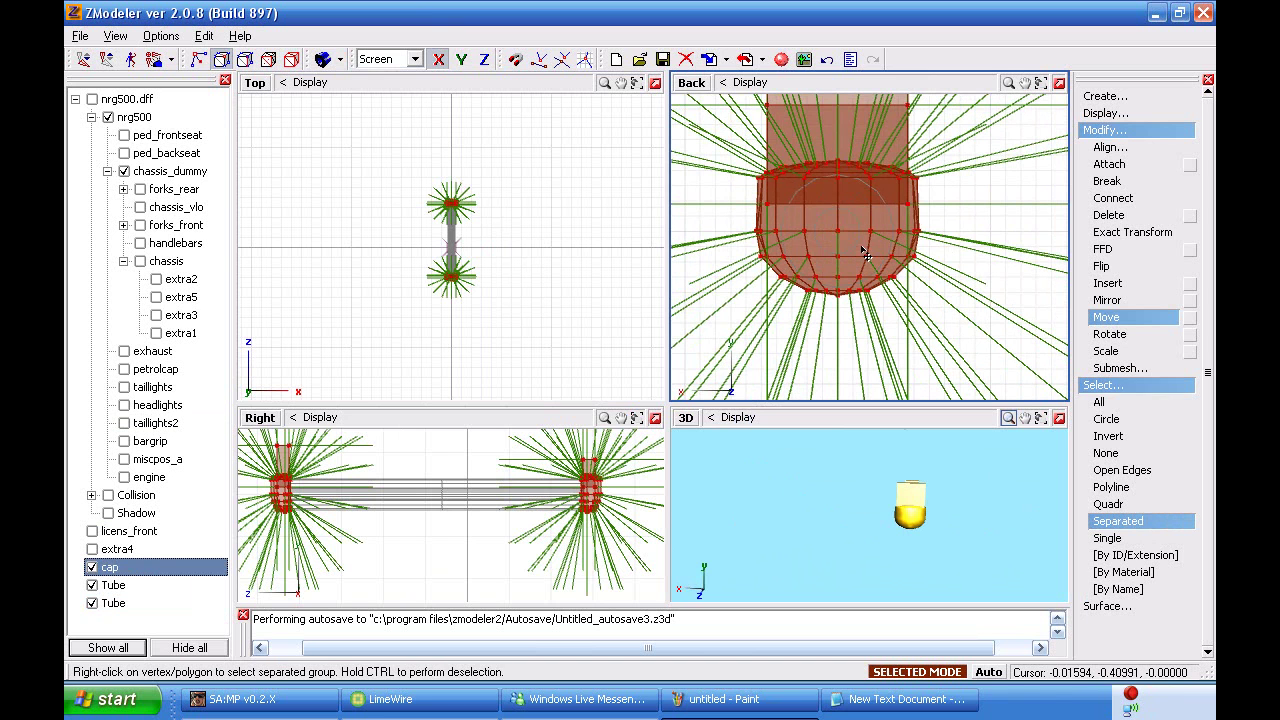
{"action": "left_click", "coordinate": [1108, 504]}
{"action": "right_click_drag", "start_coordinate": [955, 336], "coordinate": [712, 142], "text": "ctrl"}
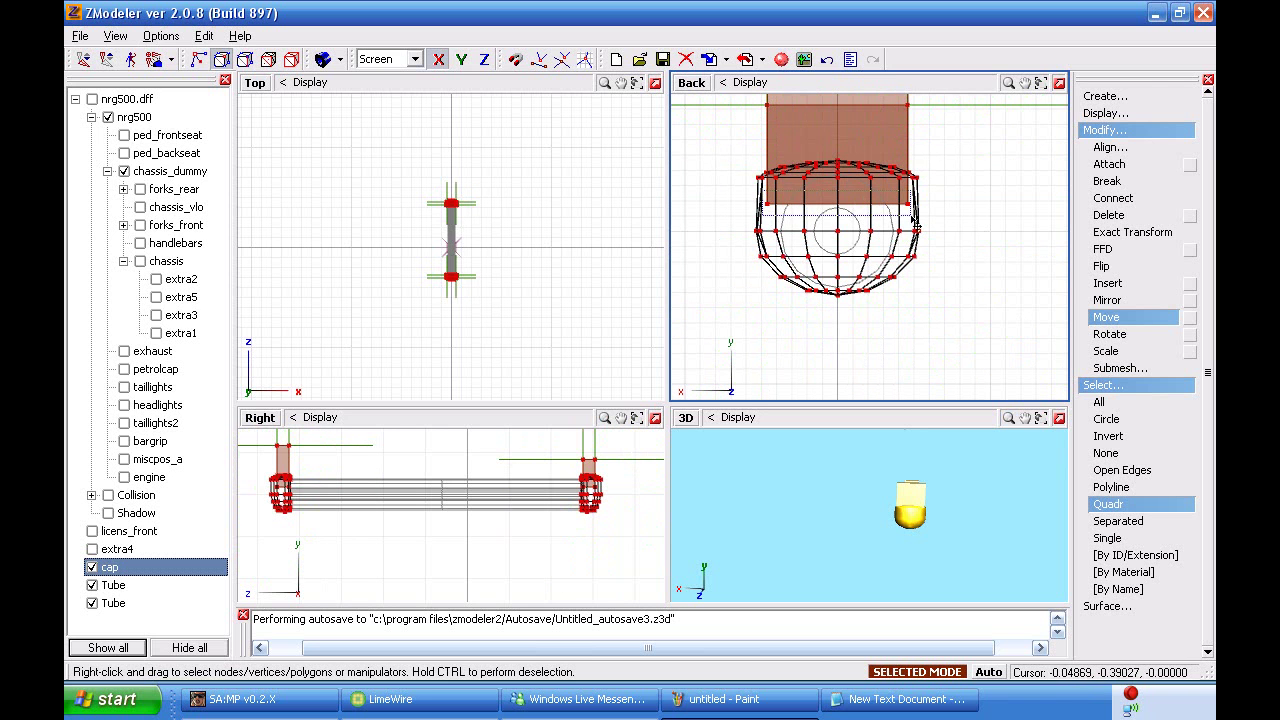
- Scale the cap's upright brackets narrower along the X axis in the Back view
{"action": "scroll", "coordinate": [910, 220], "scroll_direction": "down", "scroll_amount": 4}
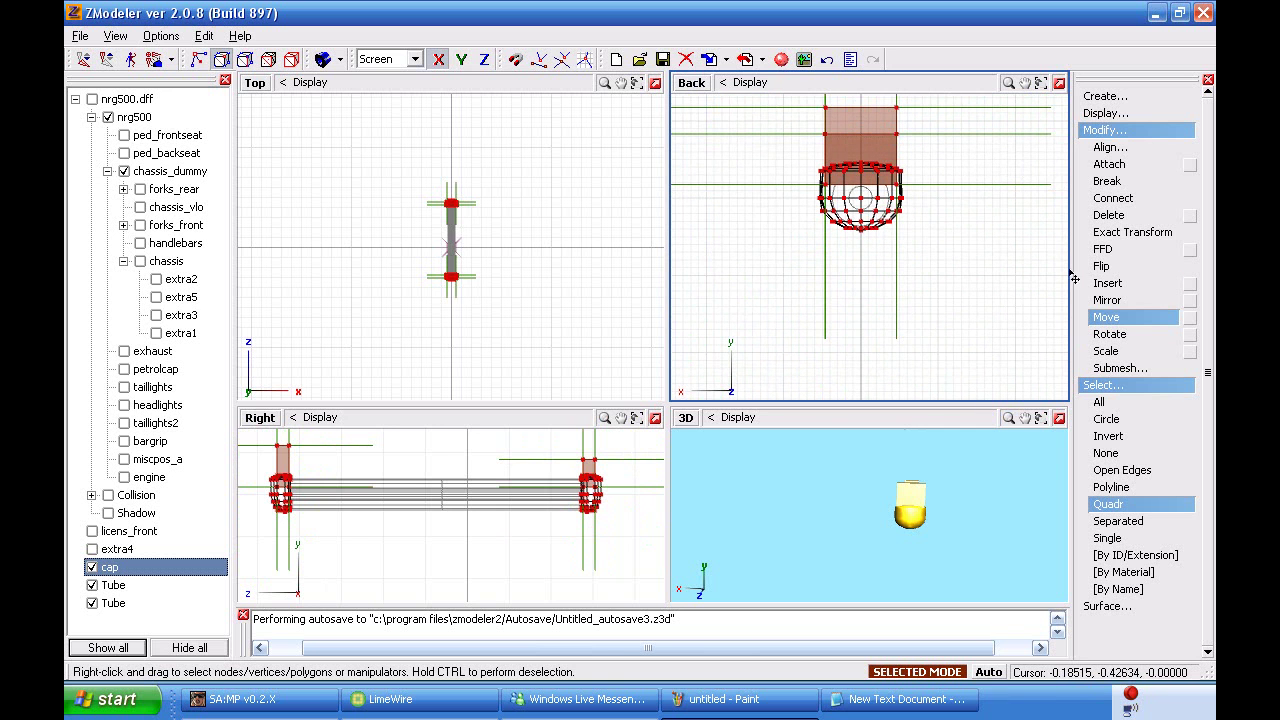
{"action": "left_click", "coordinate": [1107, 351]}
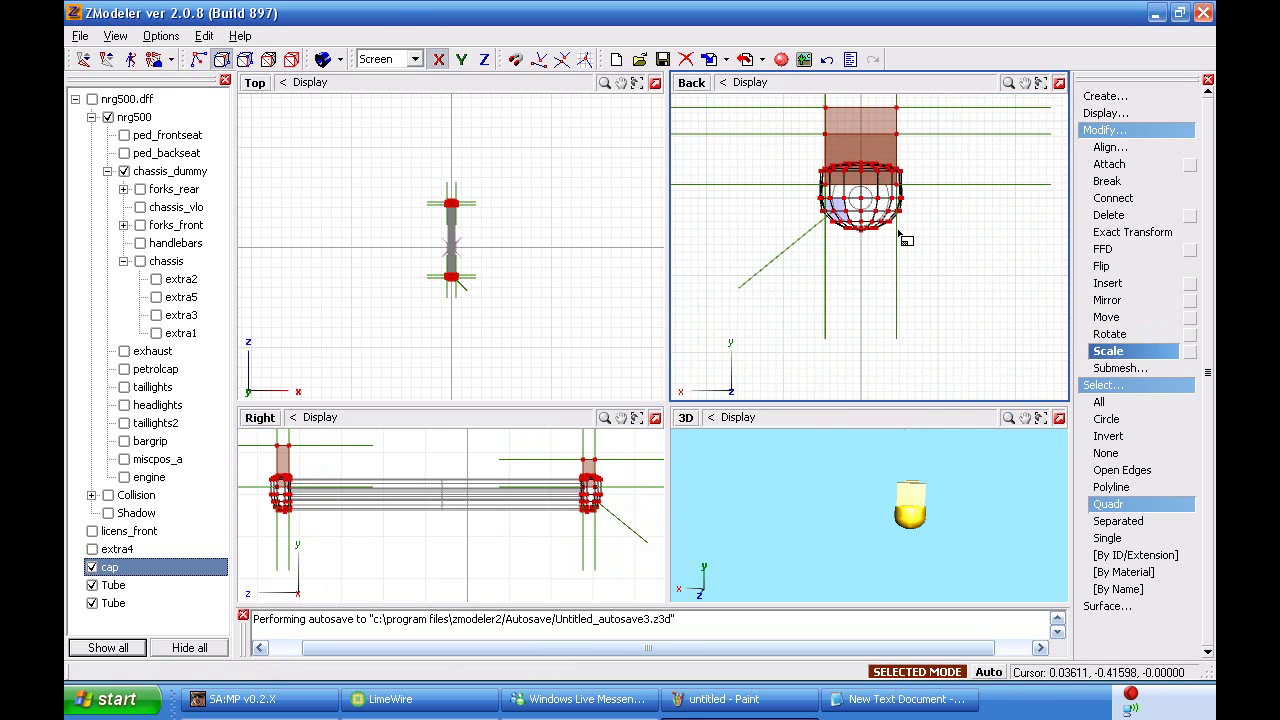
{"action": "scroll", "coordinate": [918, 178], "scroll_direction": "up", "scroll_amount": 3}
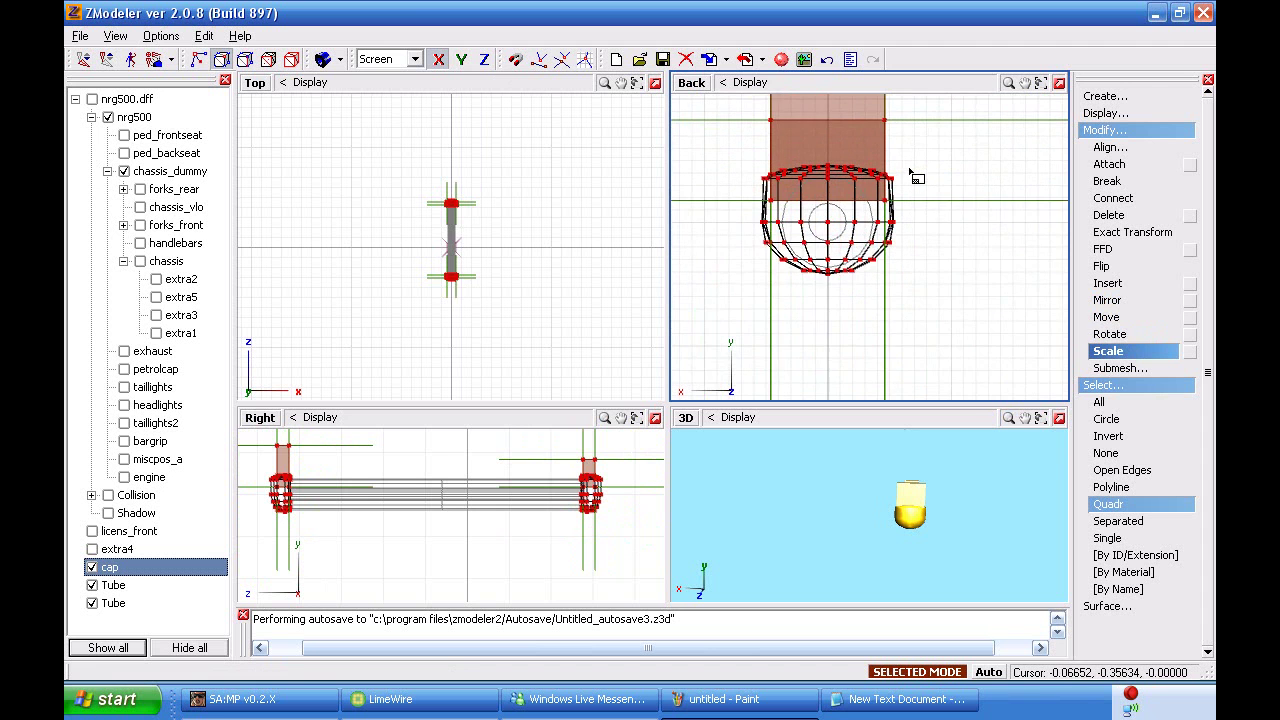
{"action": "left_click_drag", "start_coordinate": [893, 199], "coordinate": [895, 196]}
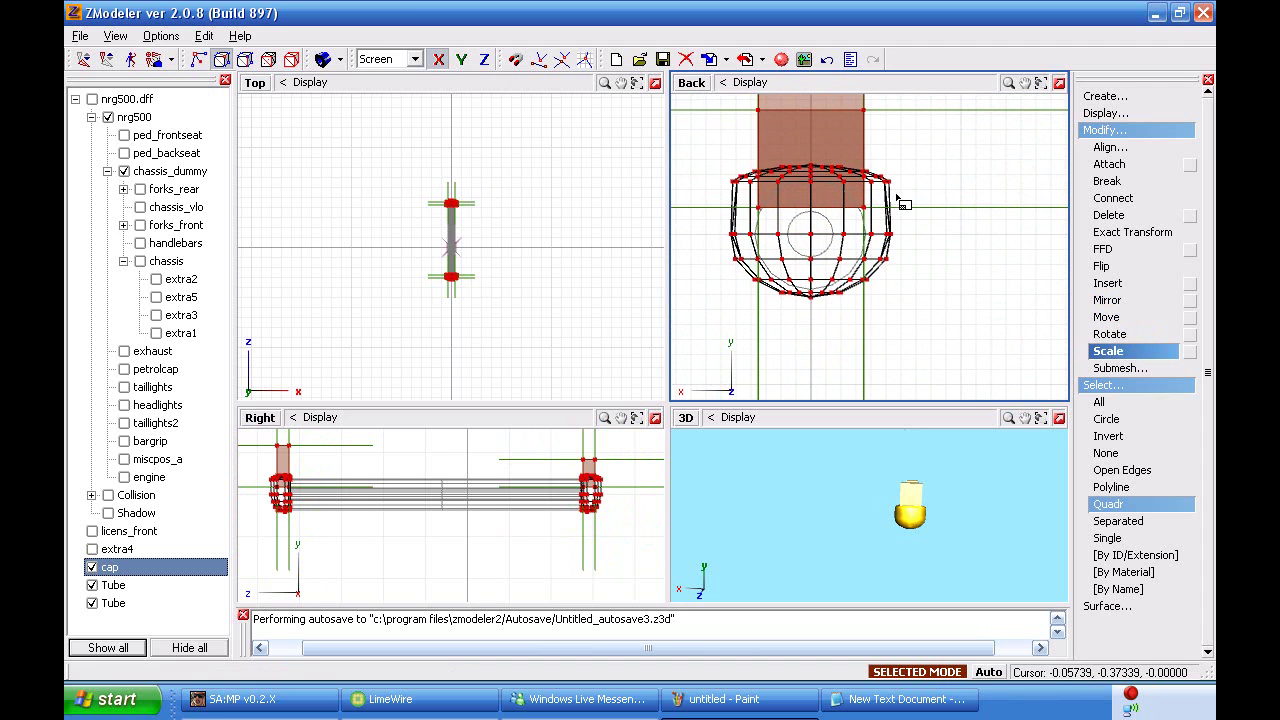
{"action": "middle_click_drag", "start_coordinate": [944, 523], "coordinate": [862, 537]}
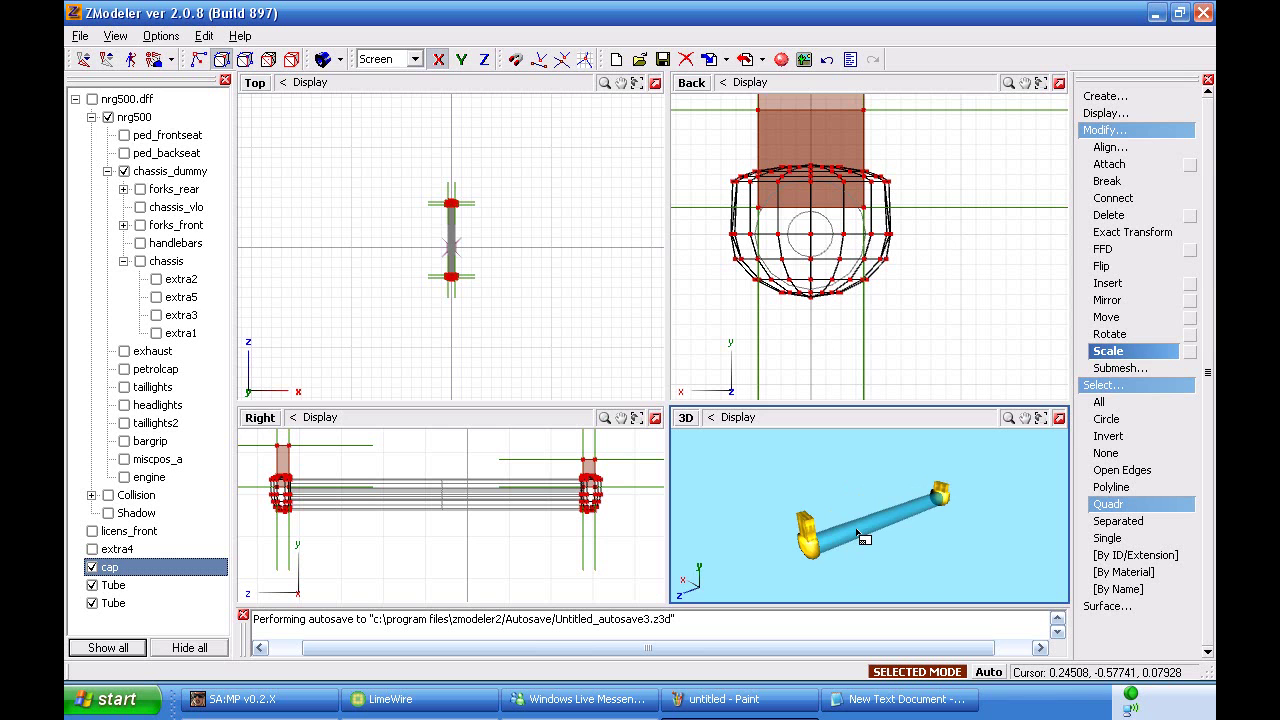
{"action": "middle_click_drag", "start_coordinate": [918, 545], "coordinate": [908, 519]}
- Show the licens_front object and clear the vertex selection on the cap
{"action": "left_click_drag", "start_coordinate": [146, 567], "coordinate": [96, 557]}
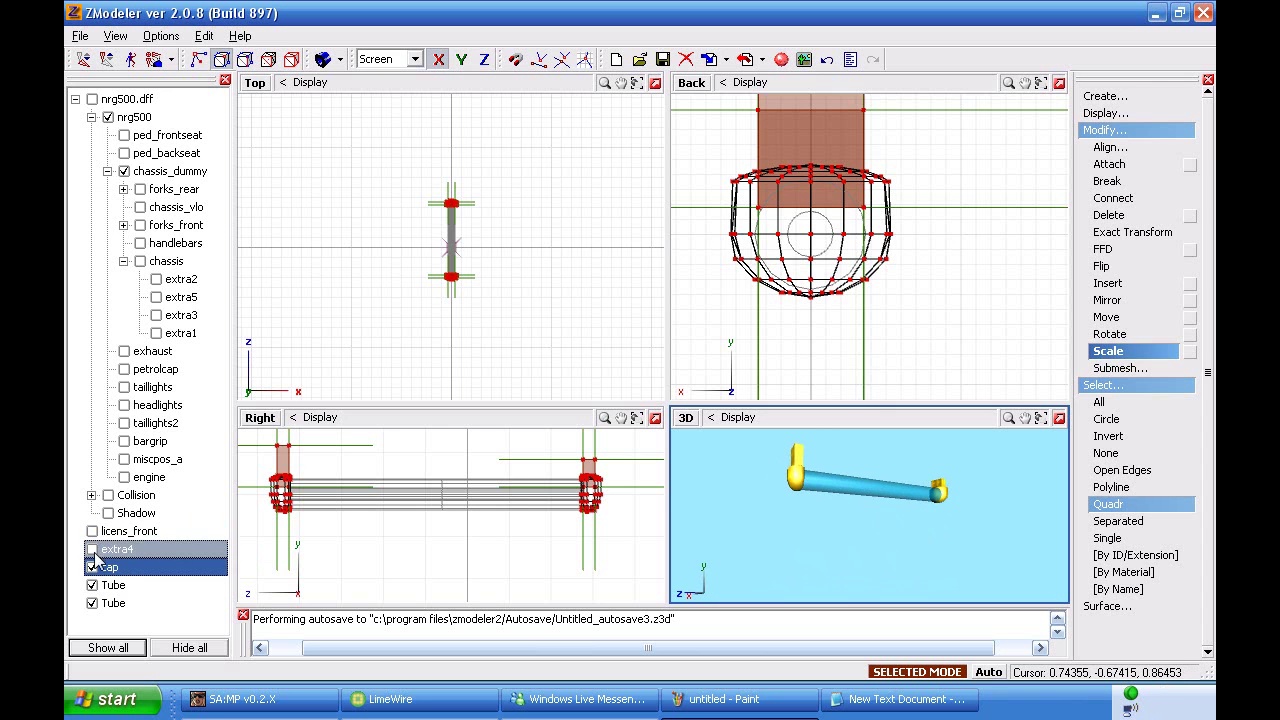
{"action": "left_click", "coordinate": [94, 530]}
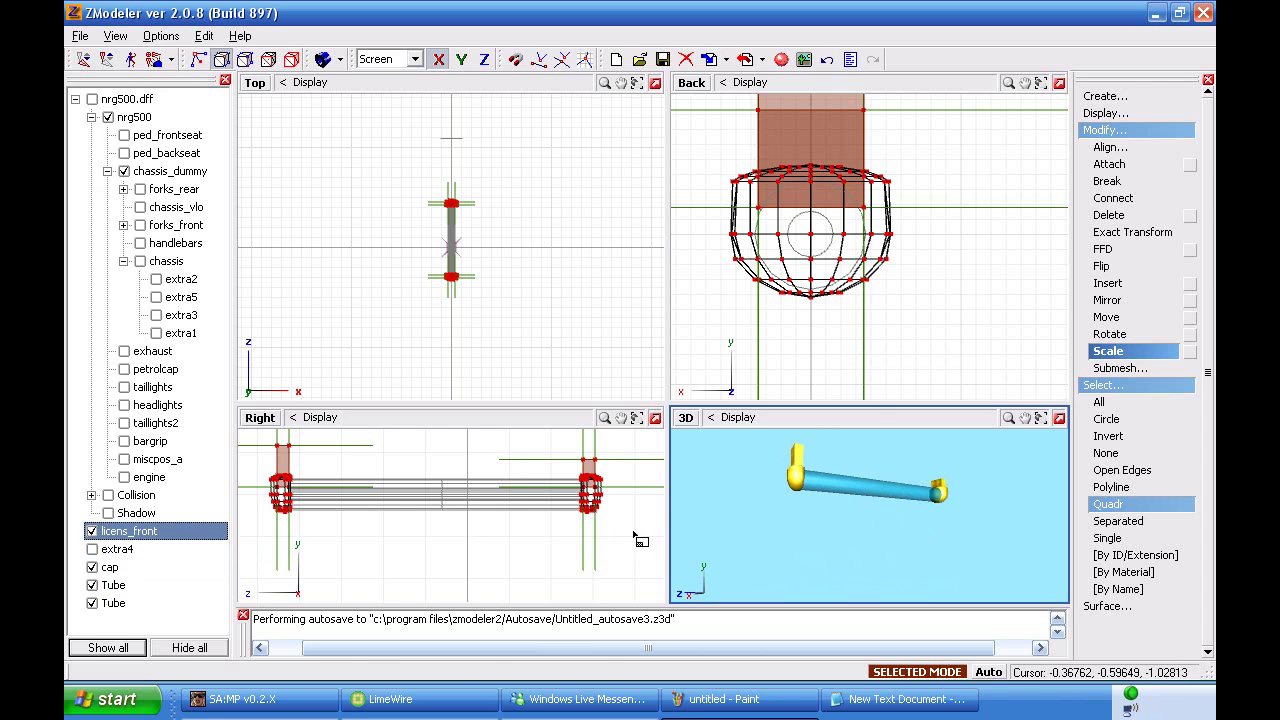
{"action": "scroll", "coordinate": [1000, 332], "scroll_direction": "down", "scroll_amount": 3}
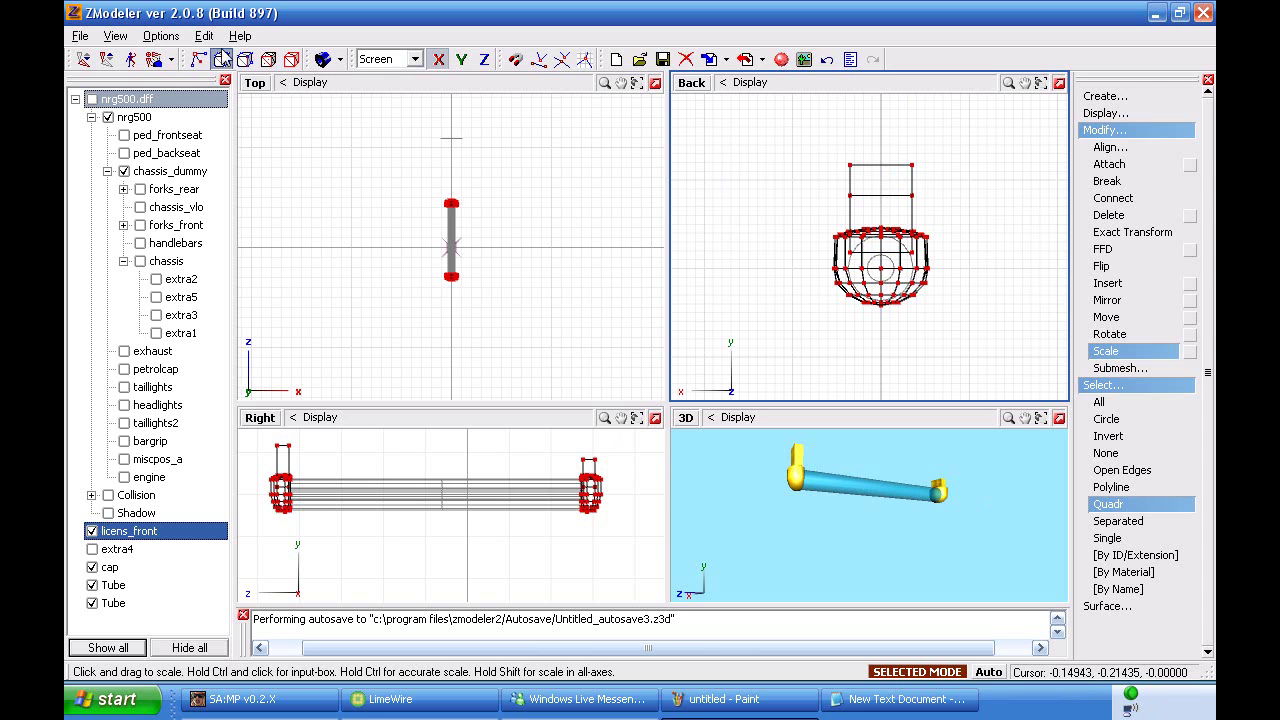
- Attach one Tube object to the other with Attach Multiple, using Tube as the destination
{"action": "left_click", "coordinate": [291, 59]}
{"action": "left_click", "coordinate": [1190, 164]}
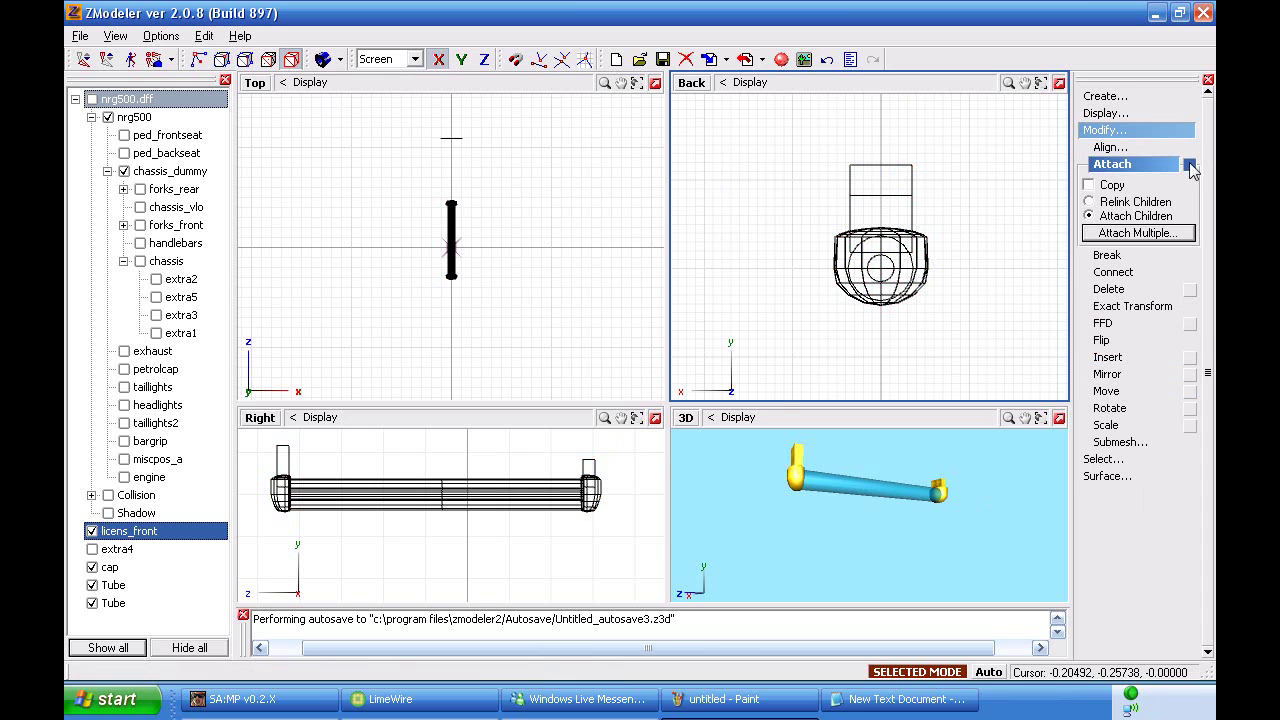
{"action": "left_click", "coordinate": [1126, 236]}
{"action": "left_click", "coordinate": [733, 339]}
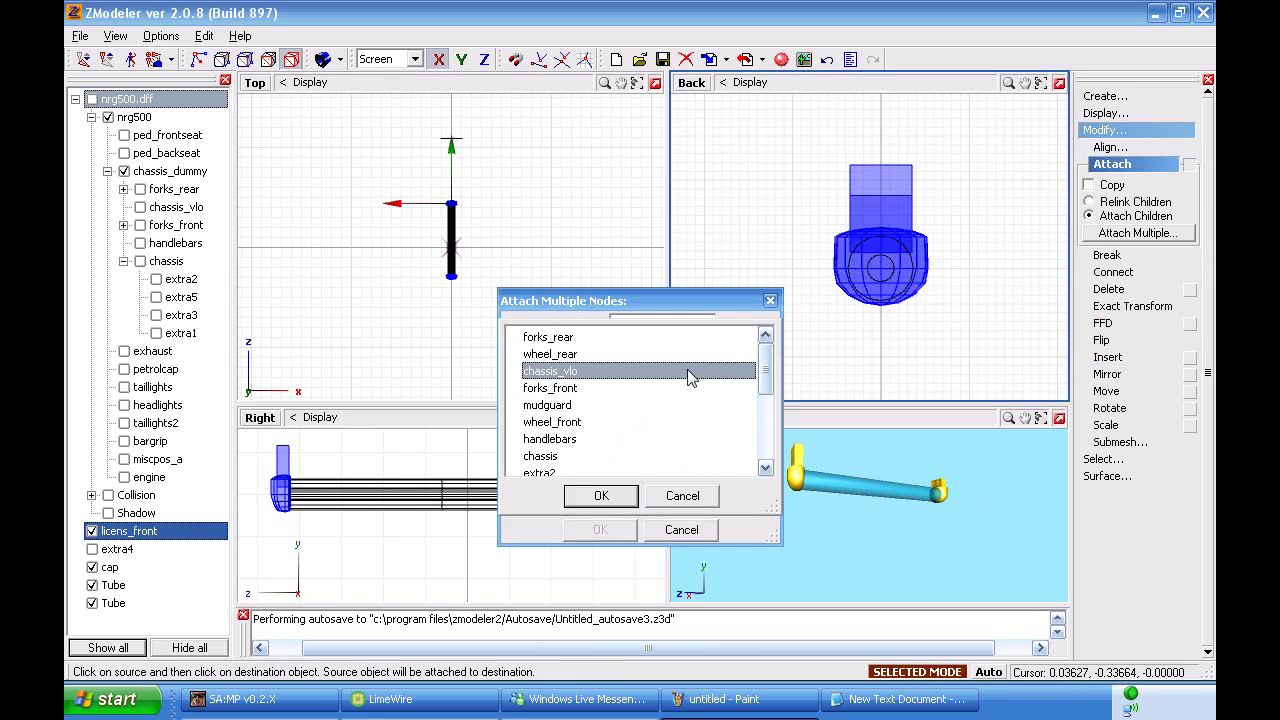
{"action": "left_click_drag", "start_coordinate": [762, 356], "coordinate": [766, 437]}
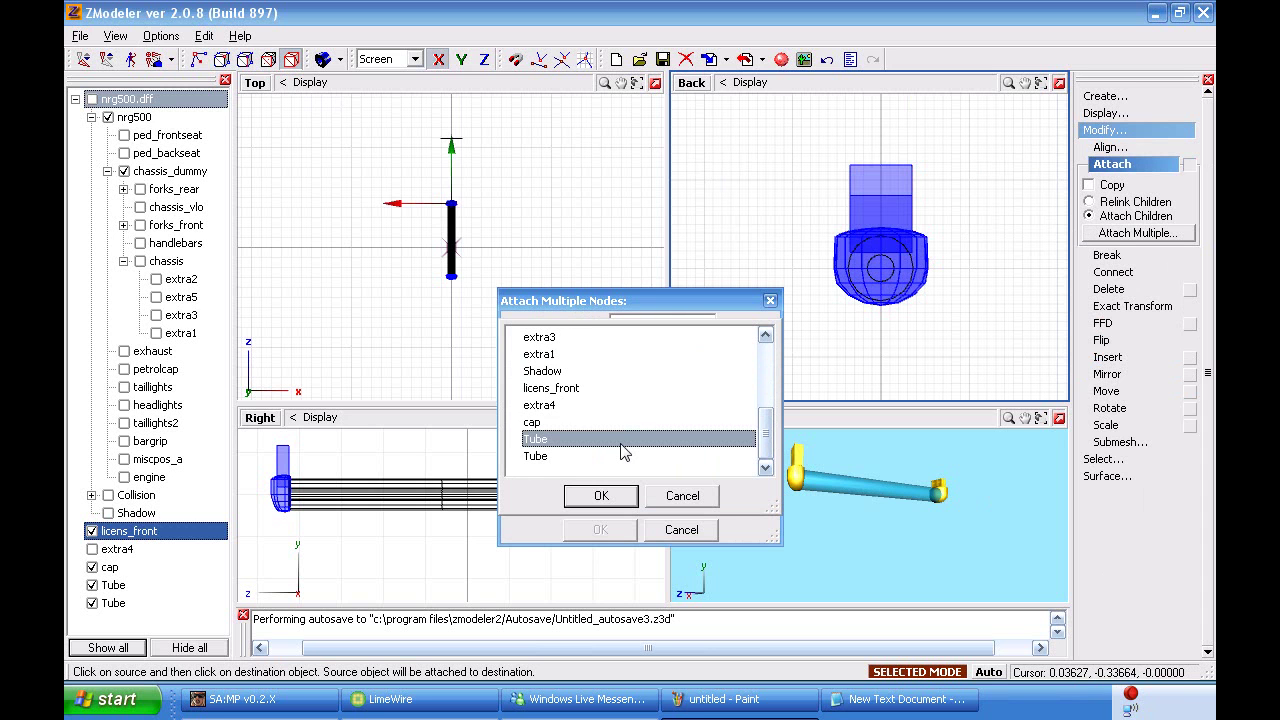
{"action": "left_click", "coordinate": [601, 495]}
{"action": "left_click_drag", "start_coordinate": [766, 400], "coordinate": [767, 490]}
{"action": "left_click", "coordinate": [588, 491]}
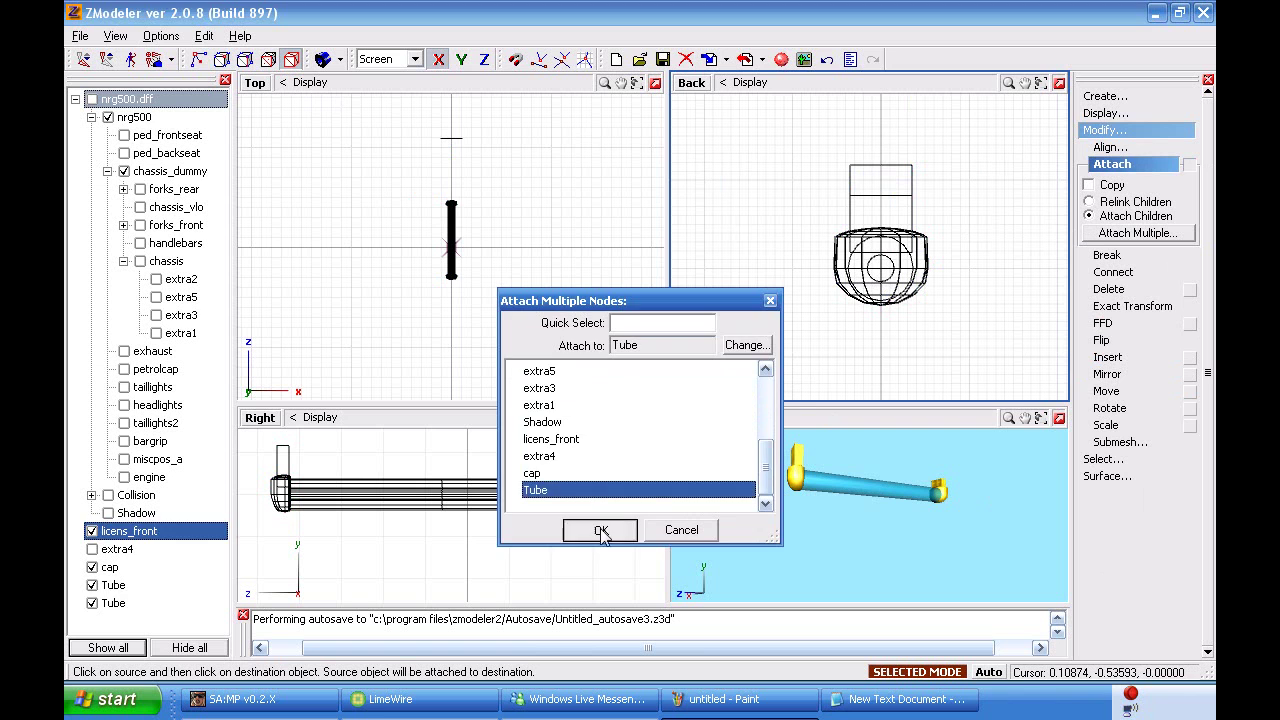
{"action": "left_click", "coordinate": [600, 530]}
- Attach the cap to the Tube object with Attach Multiple and rename the combined object as neon
{"action": "middle_click_drag", "start_coordinate": [843, 520], "coordinate": [790, 530]}
{"action": "scroll", "coordinate": [851, 498], "scroll_direction": "up", "scroll_amount": 5}
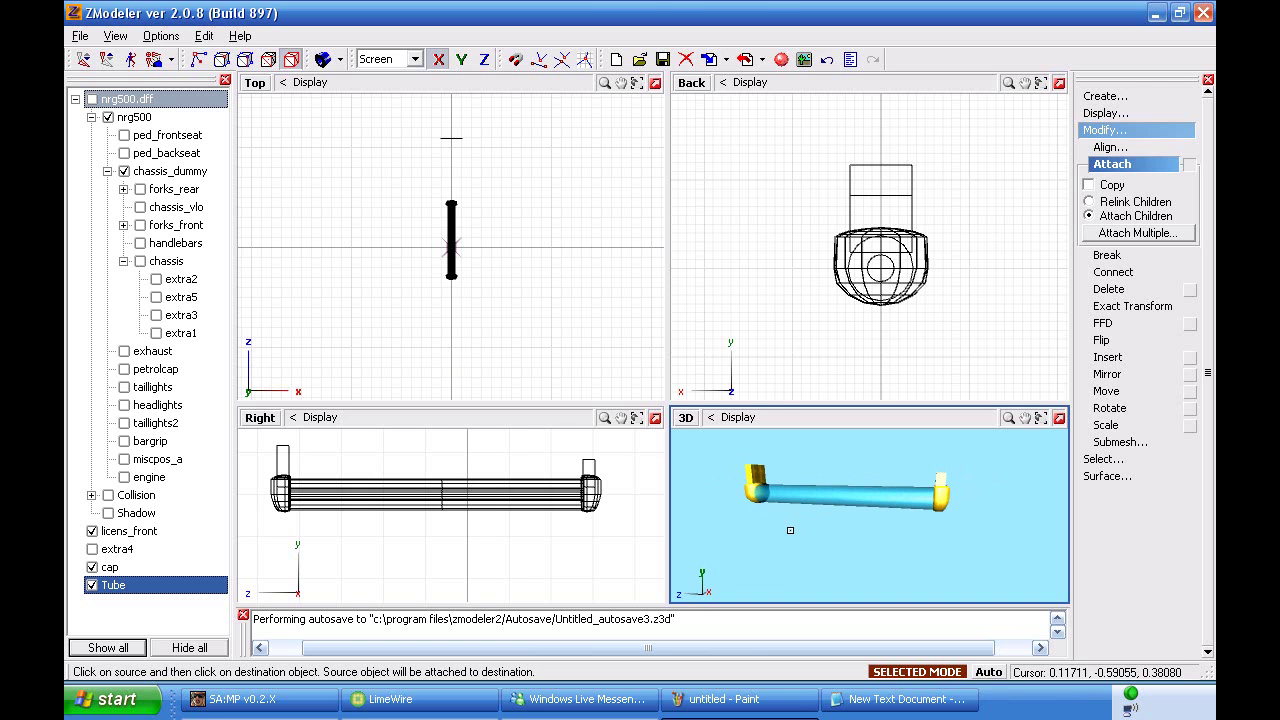
{"action": "left_click", "coordinate": [1130, 237]}
{"action": "left_click", "coordinate": [730, 345]}
{"action": "scroll", "coordinate": [728, 397], "scroll_direction": "down", "scroll_amount": 3}
{"action": "left_click", "coordinate": [545, 458]}
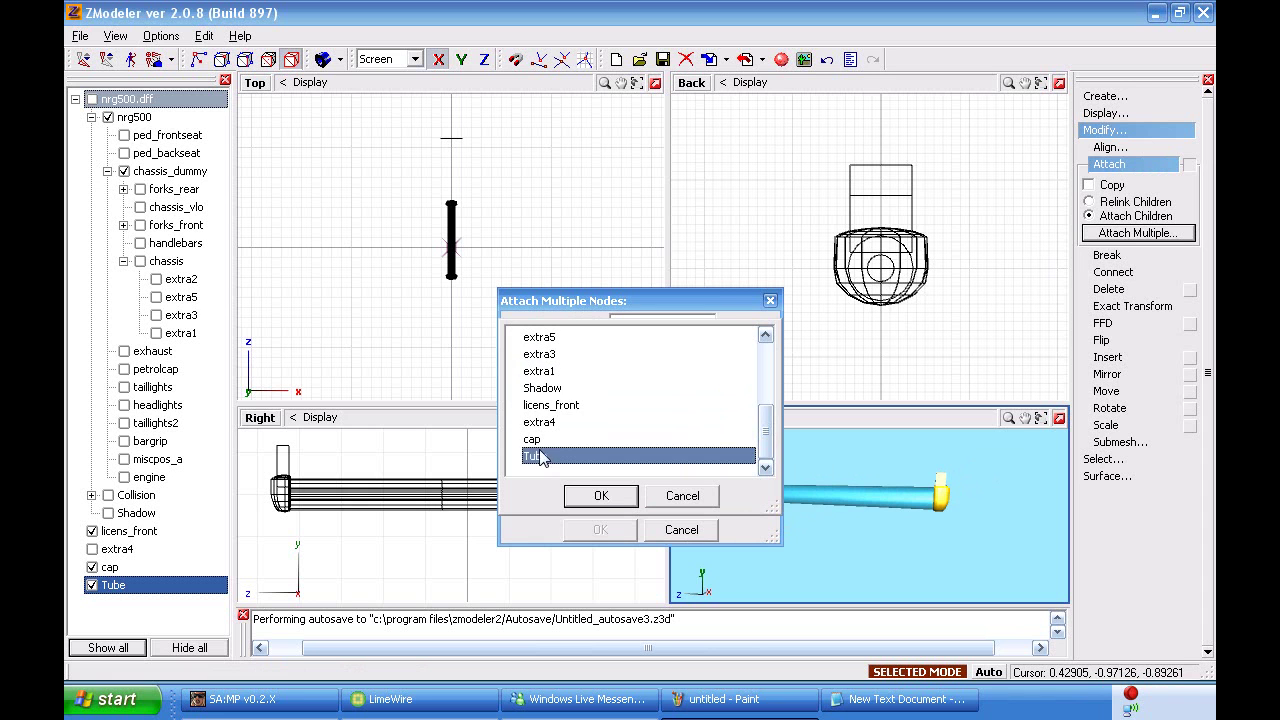
{"action": "left_click", "coordinate": [600, 495]}
{"action": "scroll", "coordinate": [763, 430], "scroll_direction": "down", "scroll_amount": 3}
{"action": "left_click", "coordinate": [686, 500]}
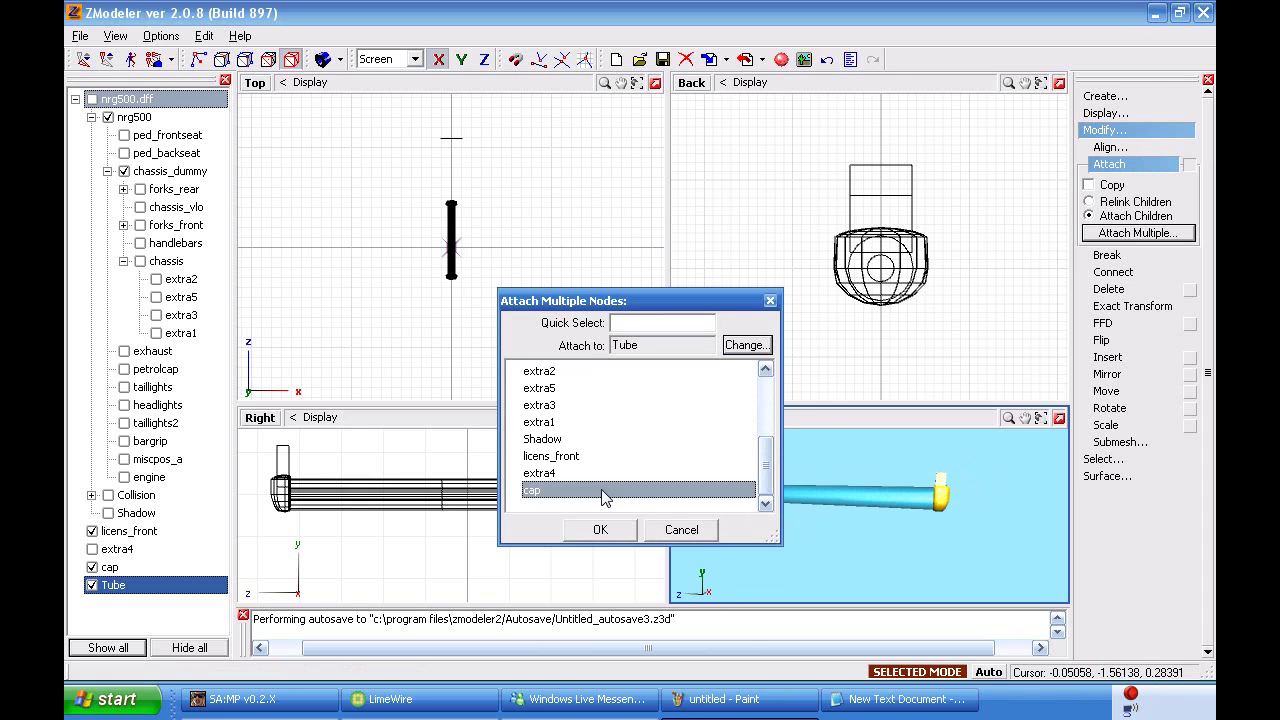
{"action": "left_click", "coordinate": [600, 529]}
{"action": "left_click", "coordinate": [158, 566]}
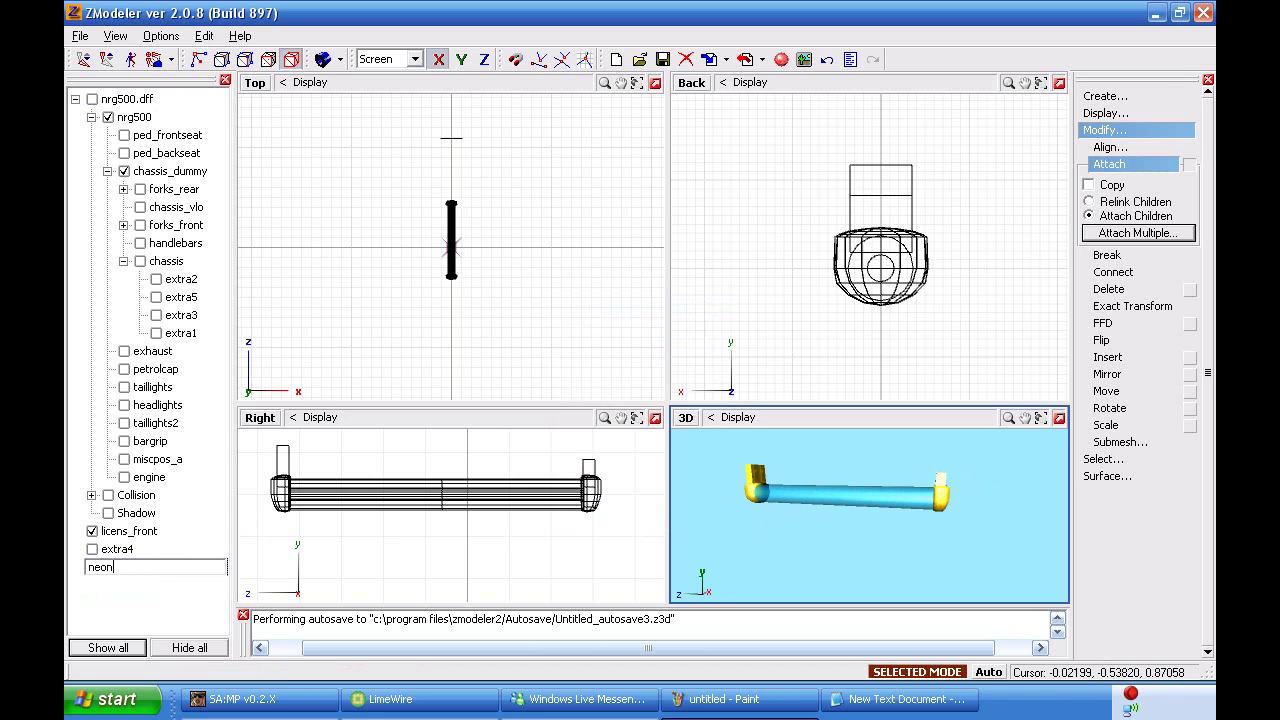
{"action": "key", "text": "Return"}
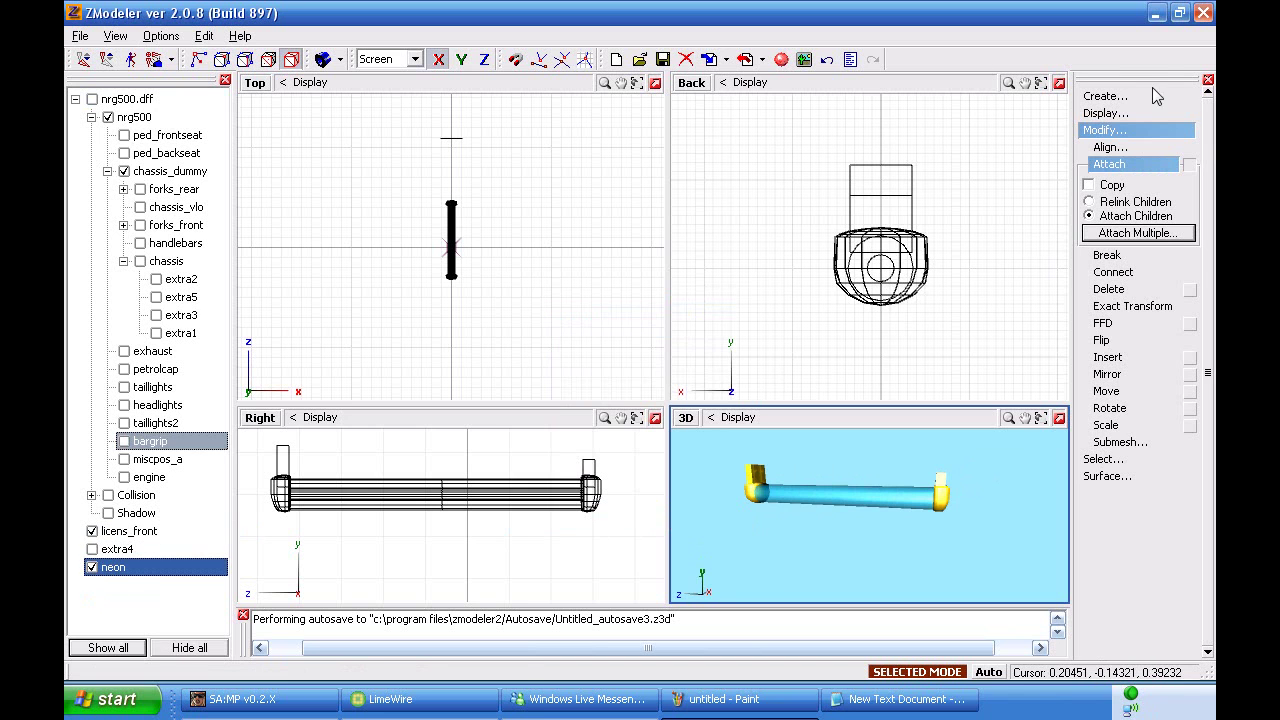
- Attach the neon object to licens_front with Attach Multiple, using licens_front as the destination
{"action": "left_click", "coordinate": [1163, 240]}
{"action": "left_click_drag", "start_coordinate": [755, 358], "coordinate": [765, 410]}
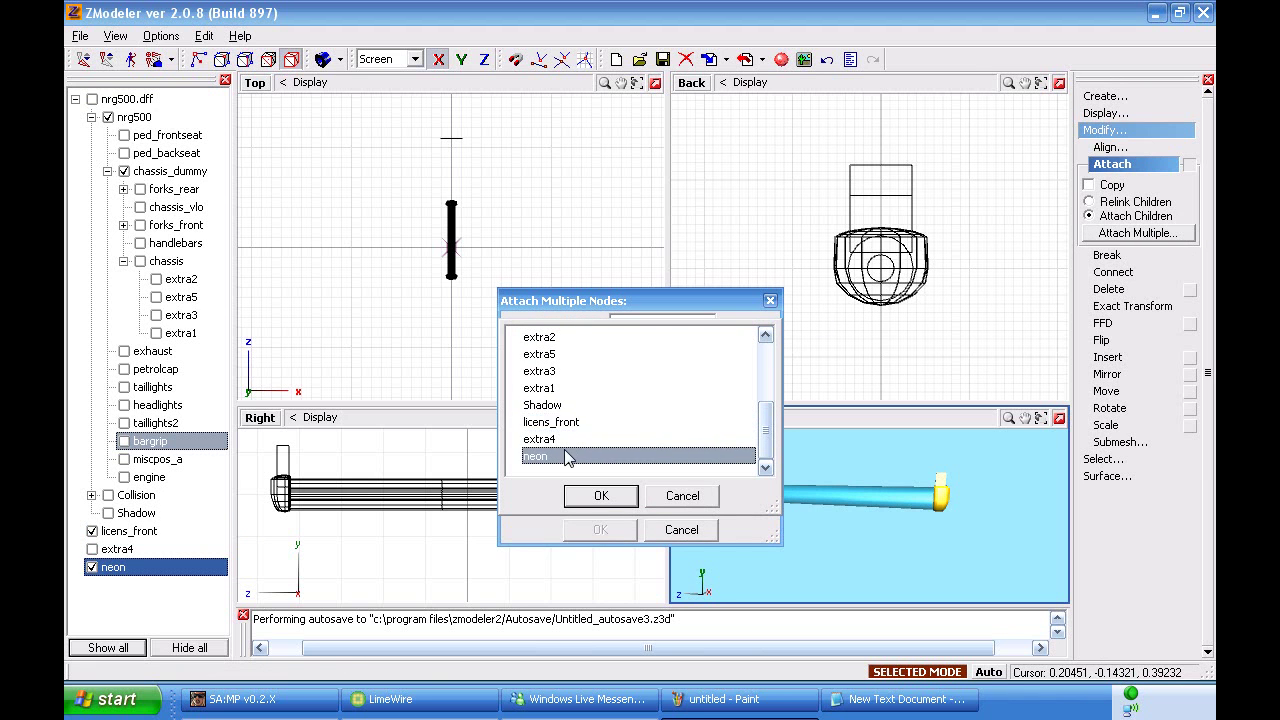
{"action": "left_click", "coordinate": [608, 422]}
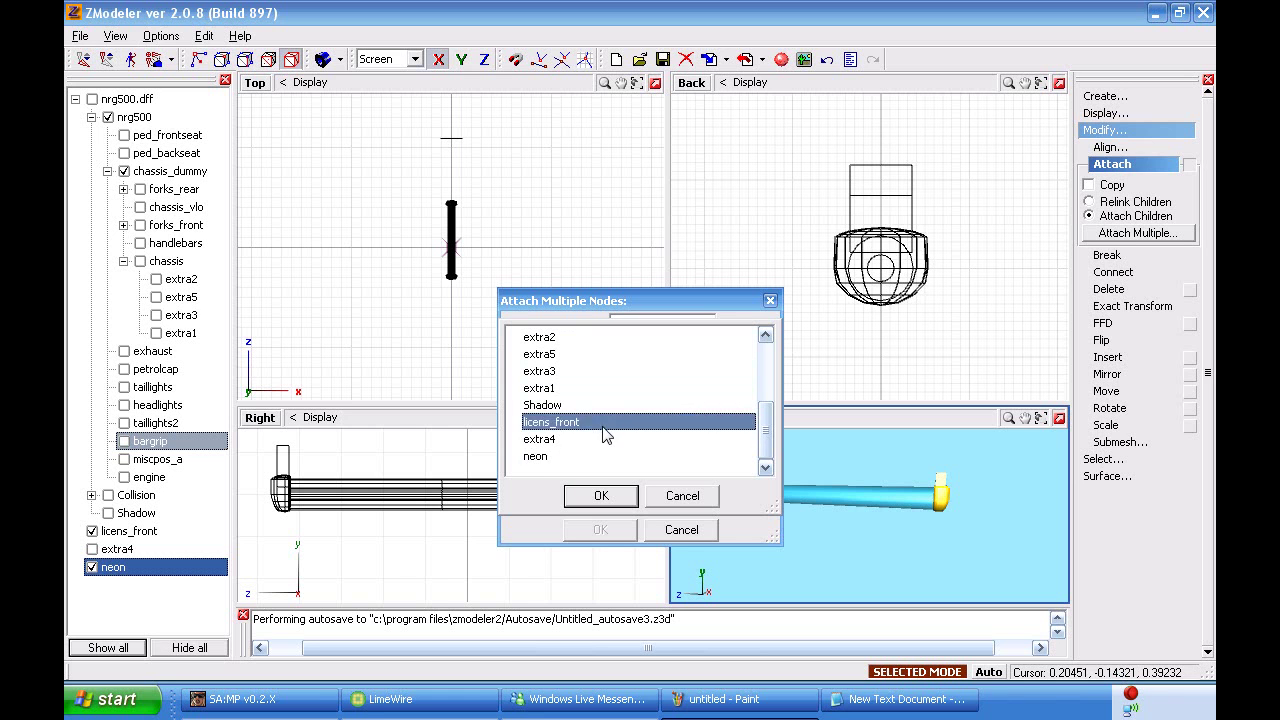
{"action": "left_click", "coordinate": [601, 496]}
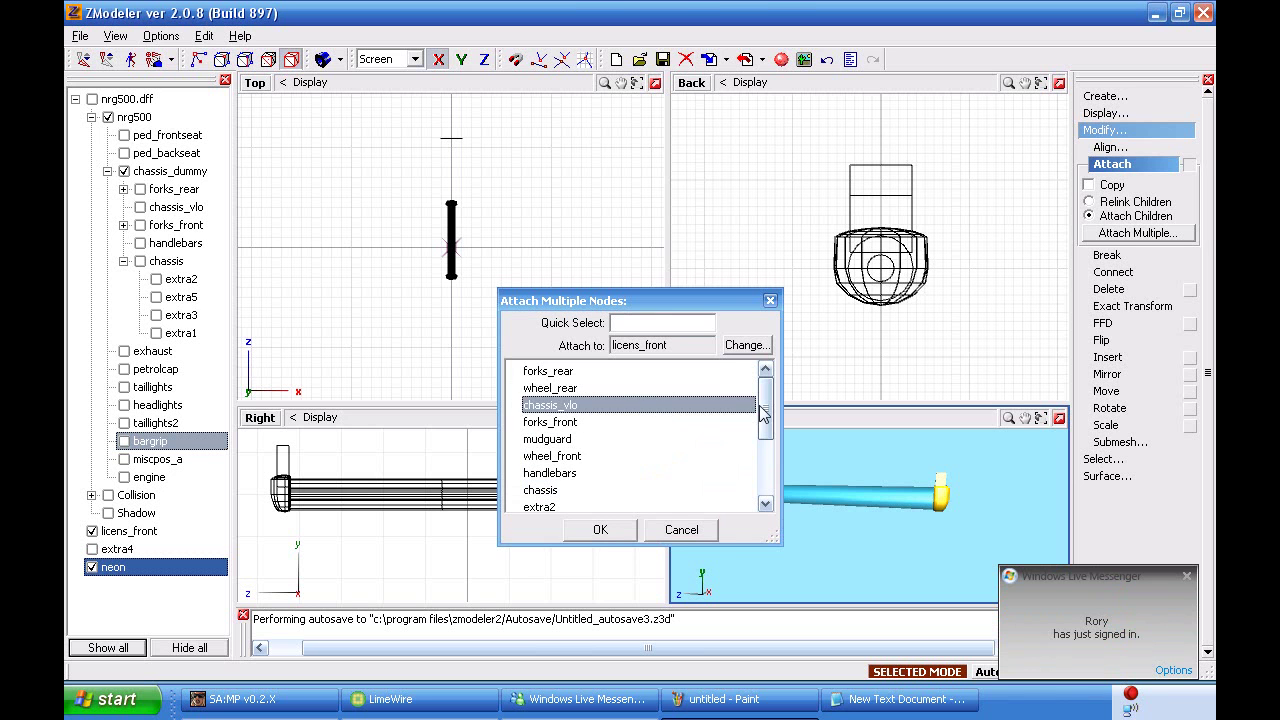
{"action": "left_click_drag", "start_coordinate": [762, 414], "coordinate": [763, 470]}
{"action": "left_click", "coordinate": [560, 490]}
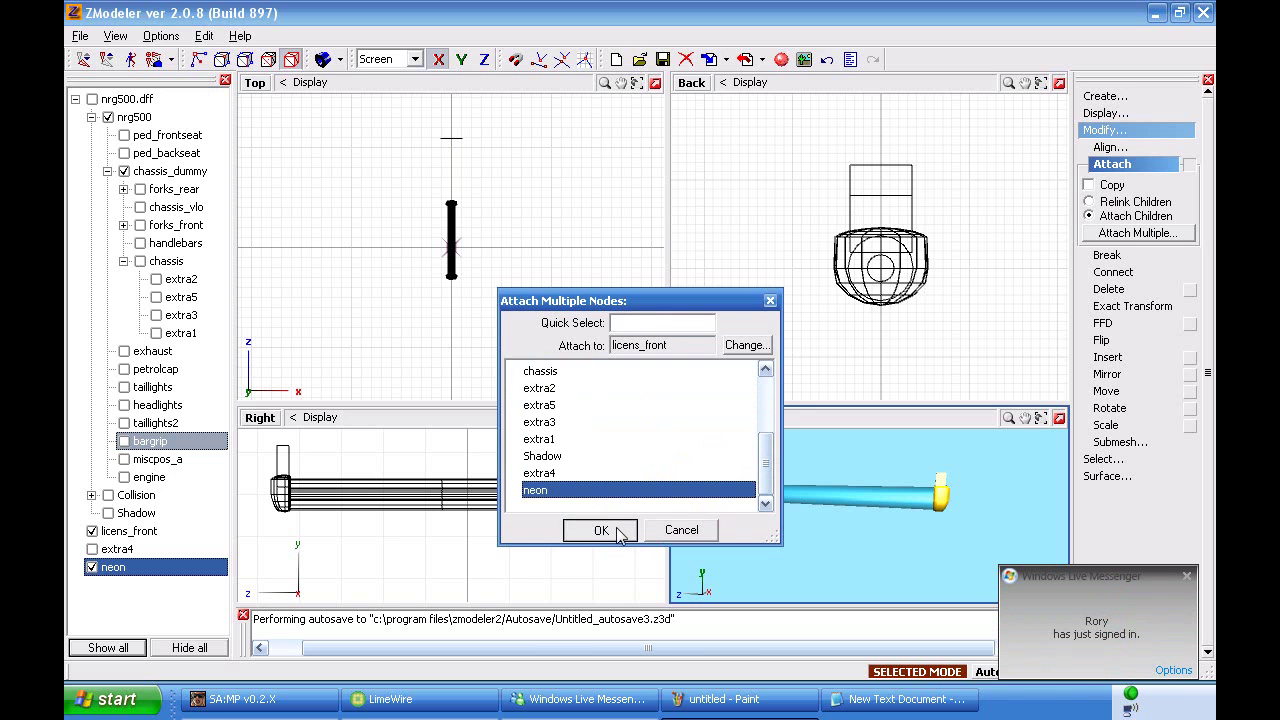
{"action": "left_click", "coordinate": [600, 530]}
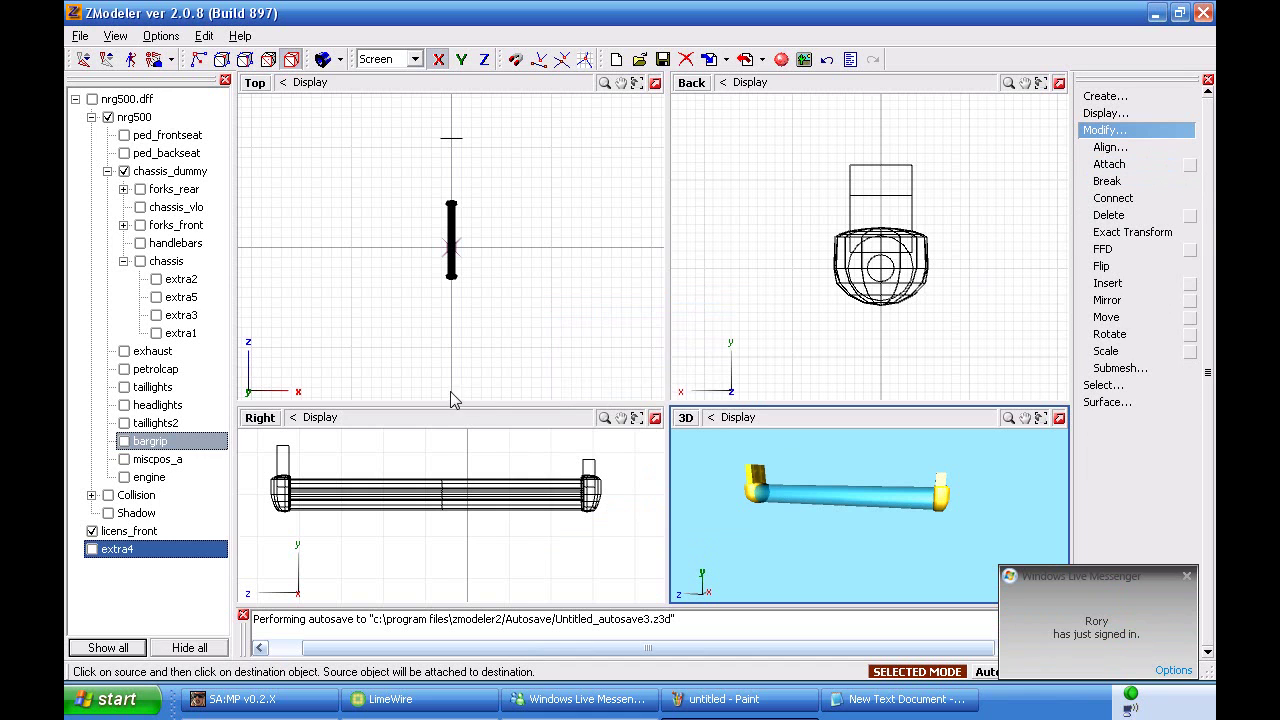
- Open the name of the licens_front object for editing
{"action": "left_click", "coordinate": [160, 531]}
{"action": "left_click", "coordinate": [163, 532]}
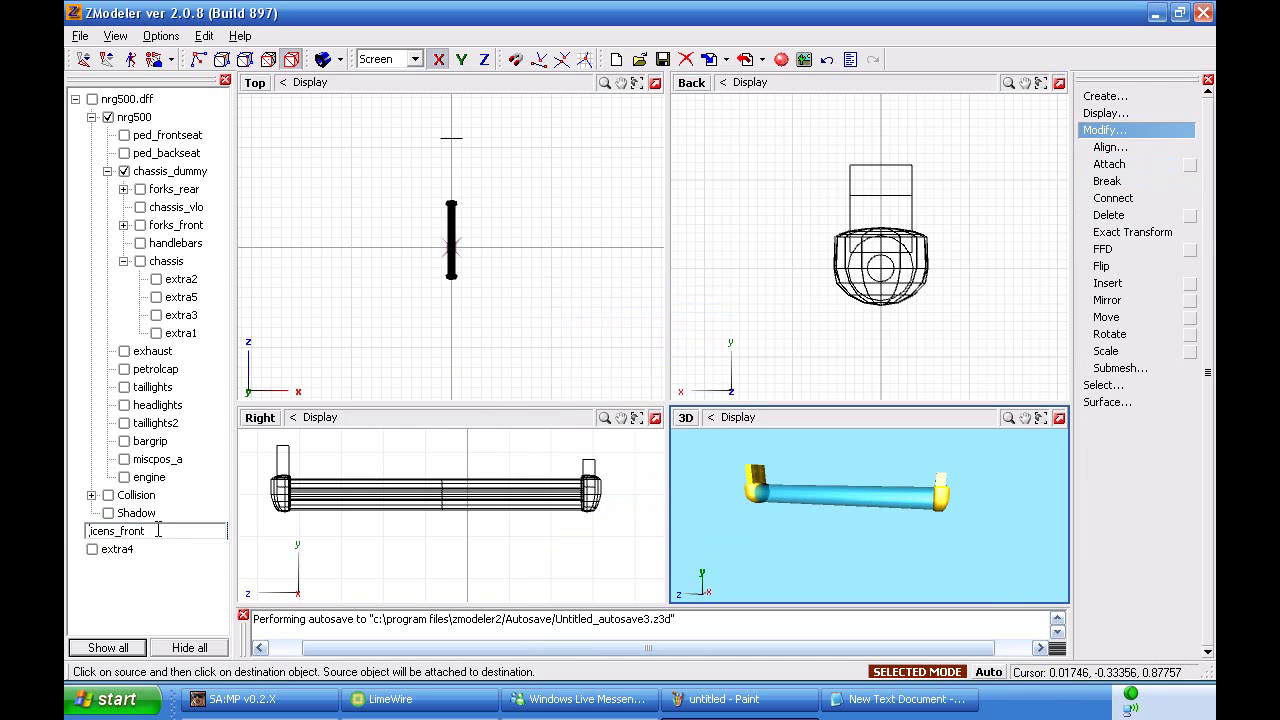